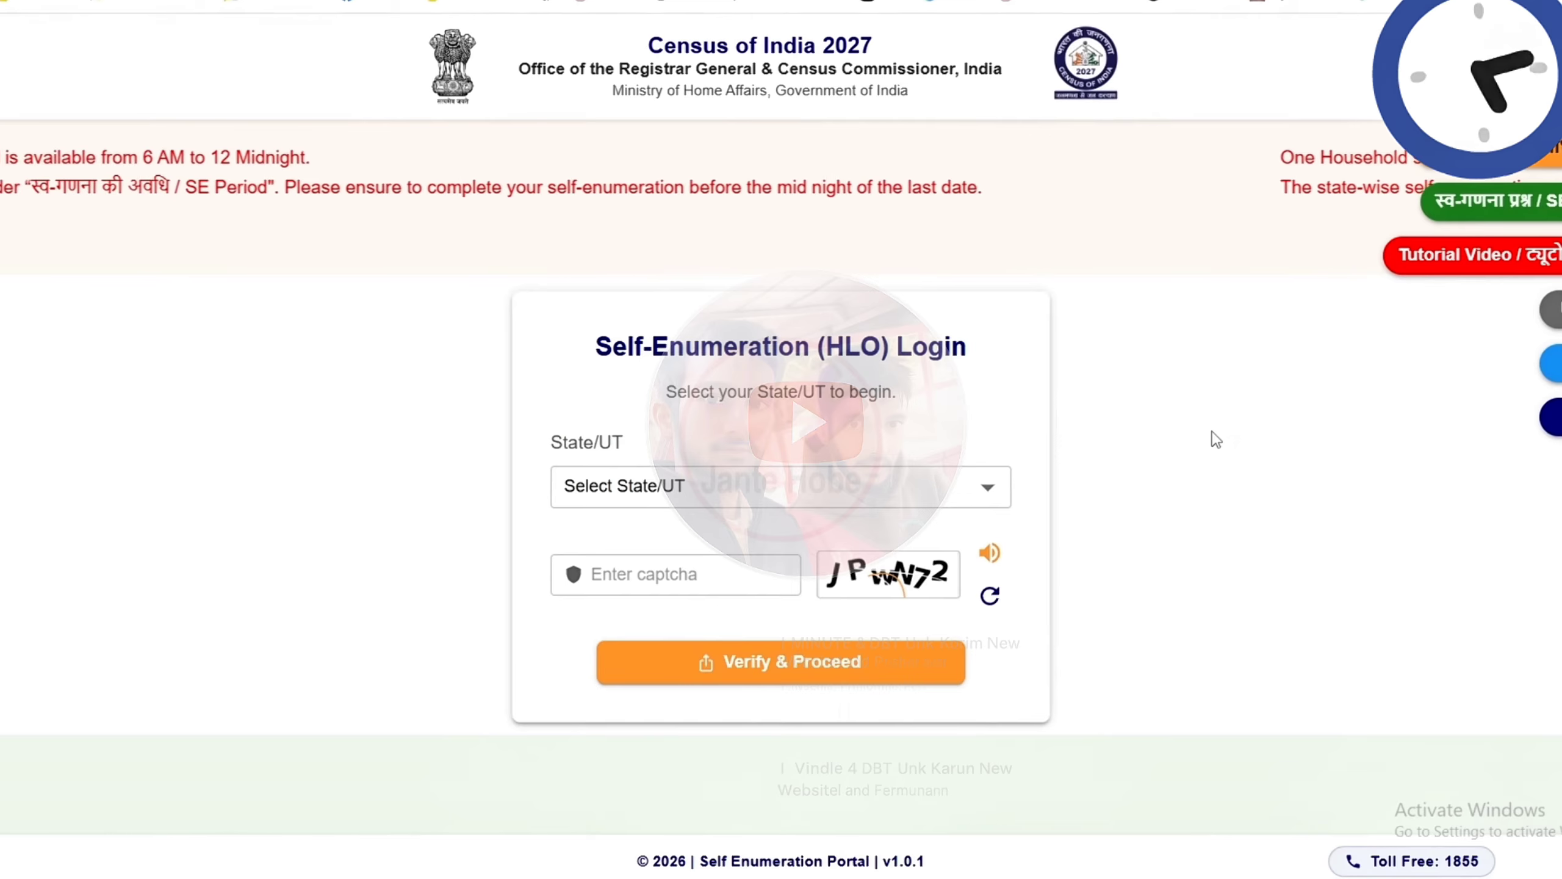
# Start the self-enumeration login for West Bengal, complete the captcha verification, and accept the welcome notice
pyautogui.click(642, 491)
pyautogui.scroll(-10, 694, 479)
pyautogui.scroll(2, 708, 579)
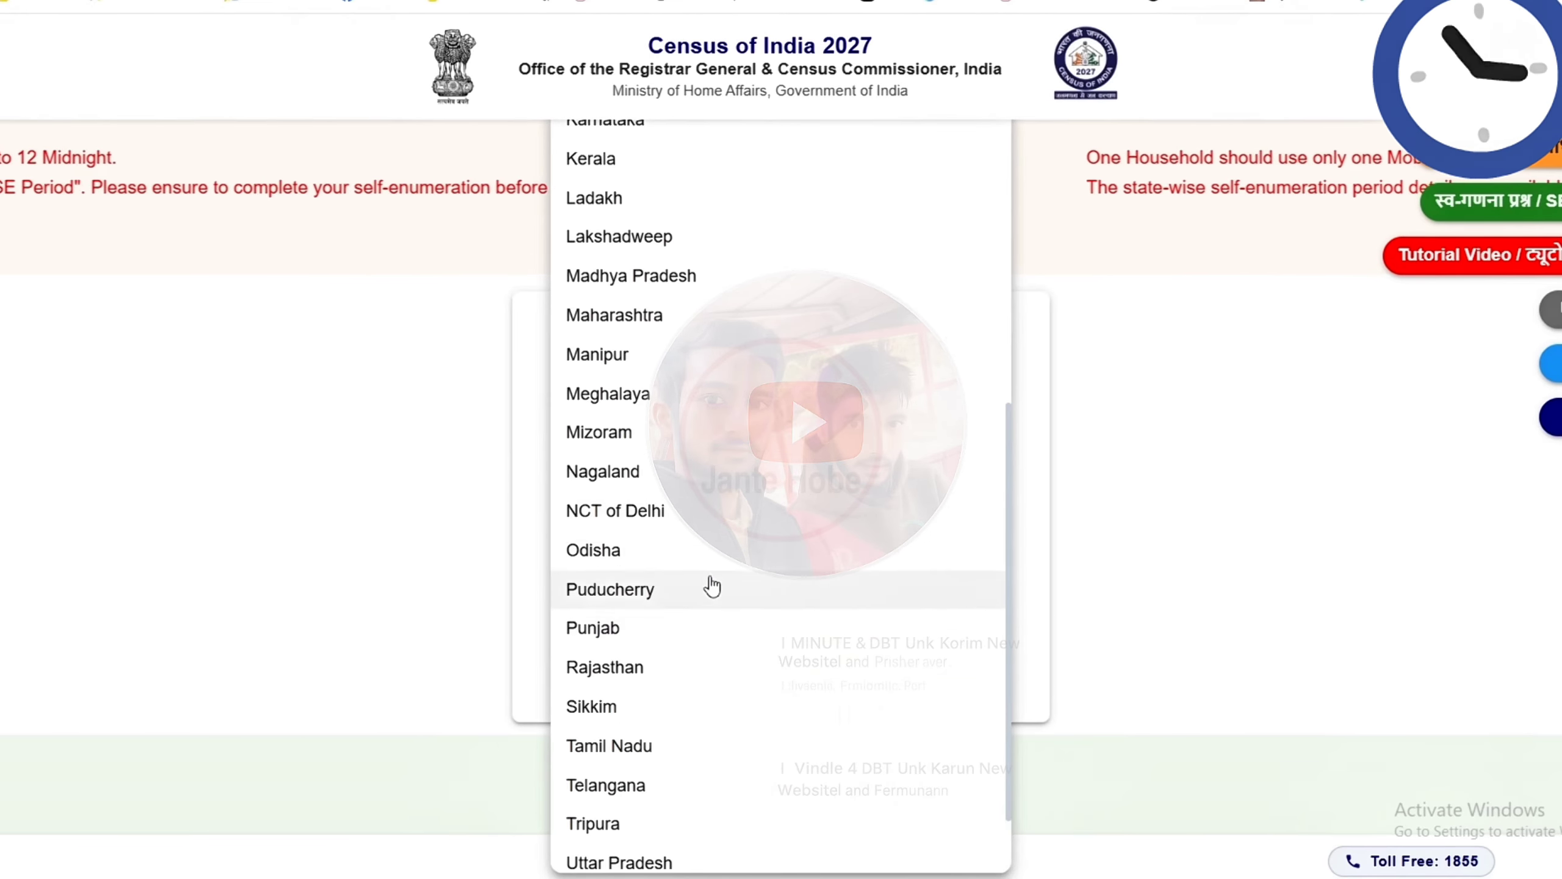
pyautogui.scroll(-2, 708, 799)
pyautogui.click(668, 848)
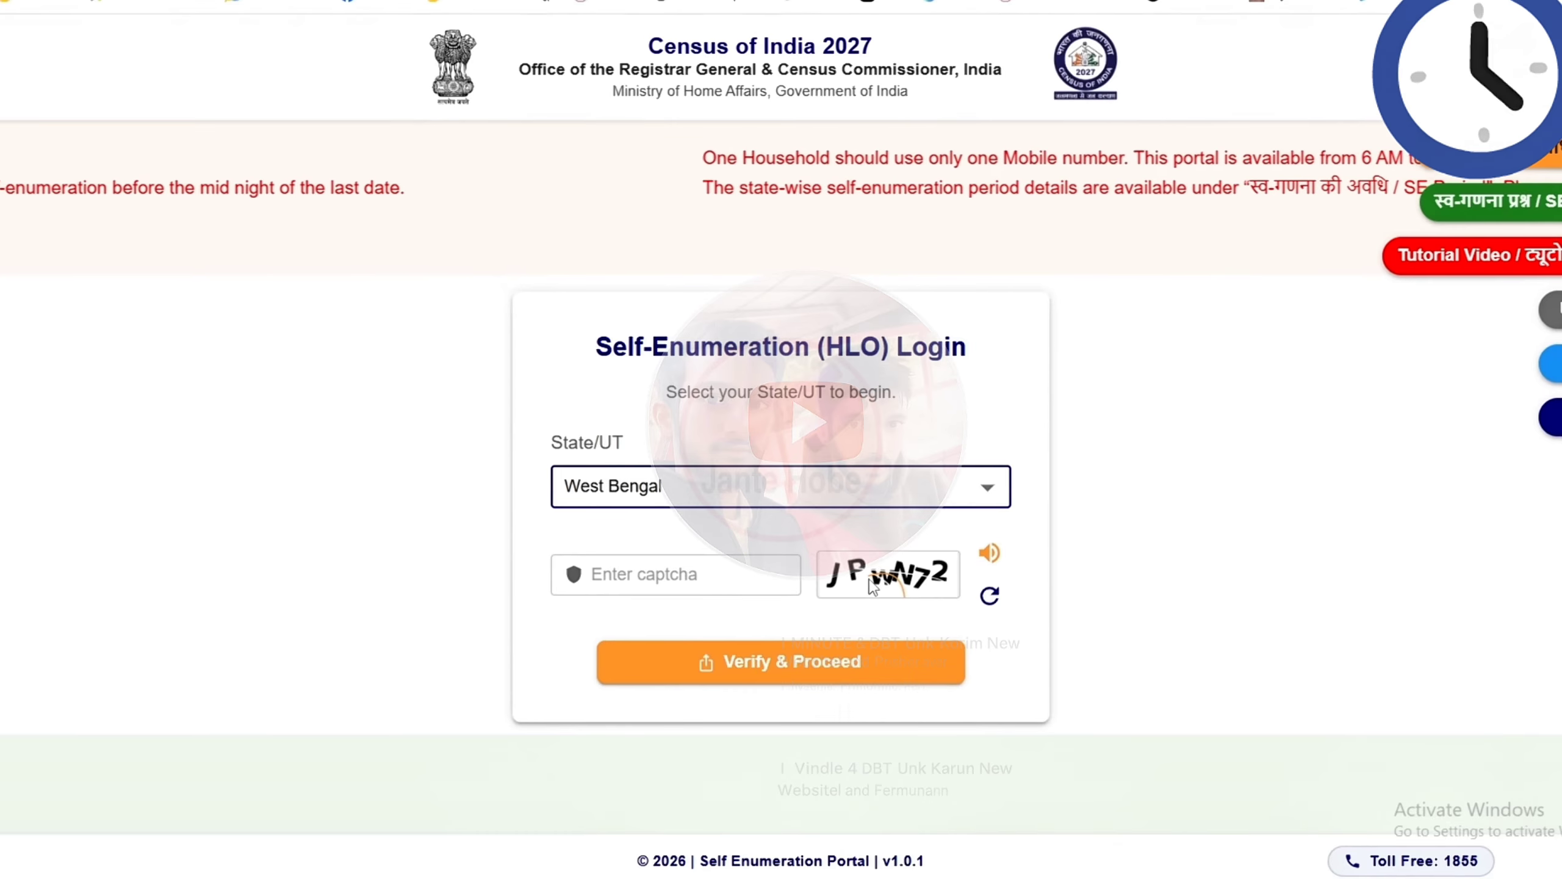
pyautogui.click(830, 682)
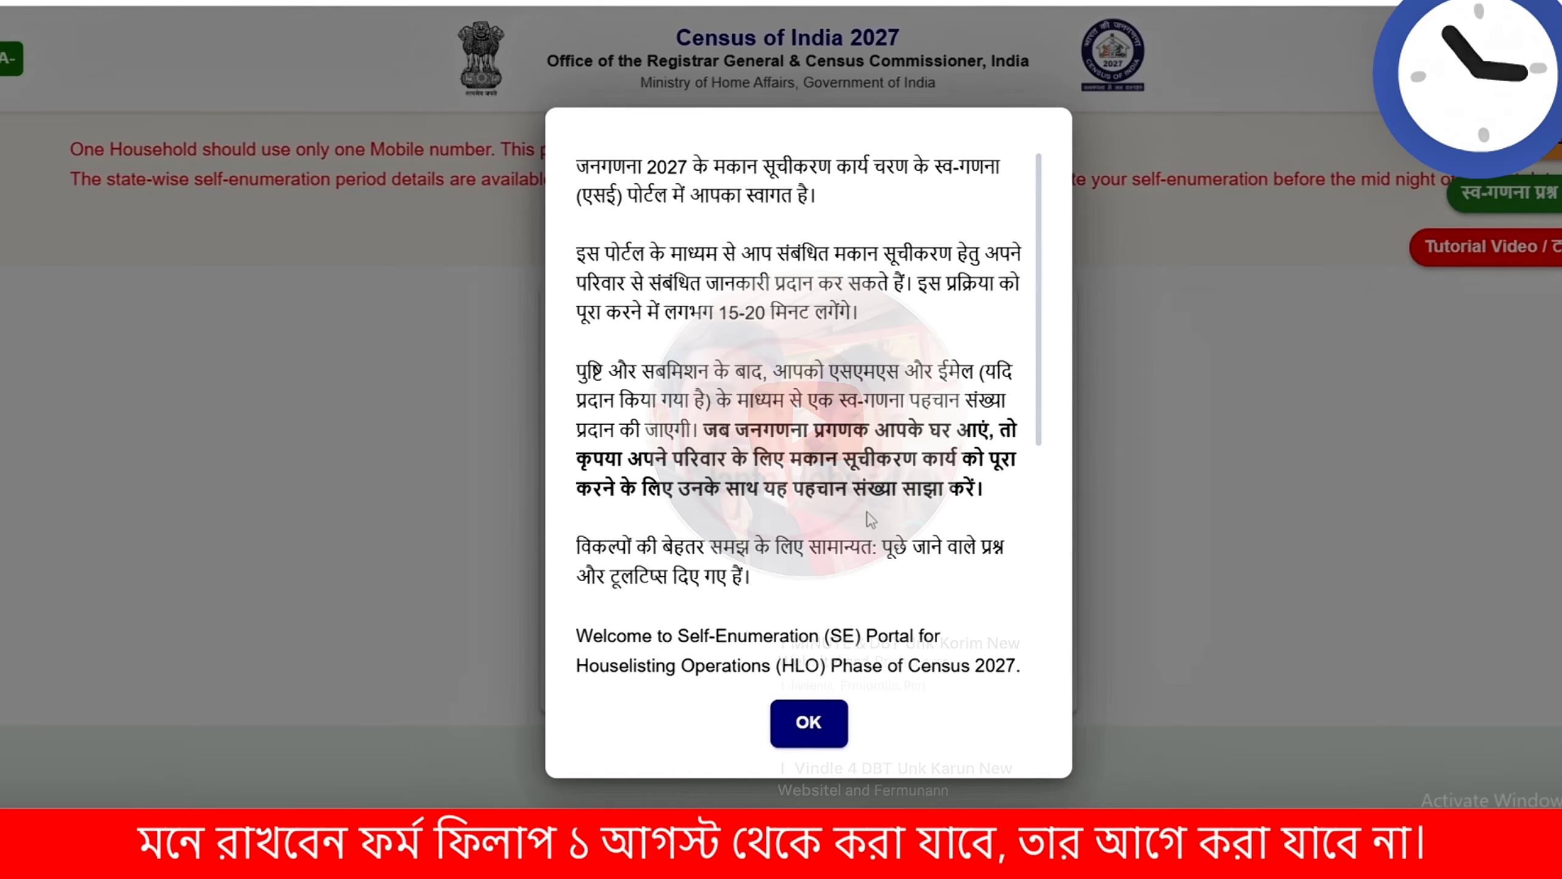
pyautogui.scroll(-6, 871, 520)
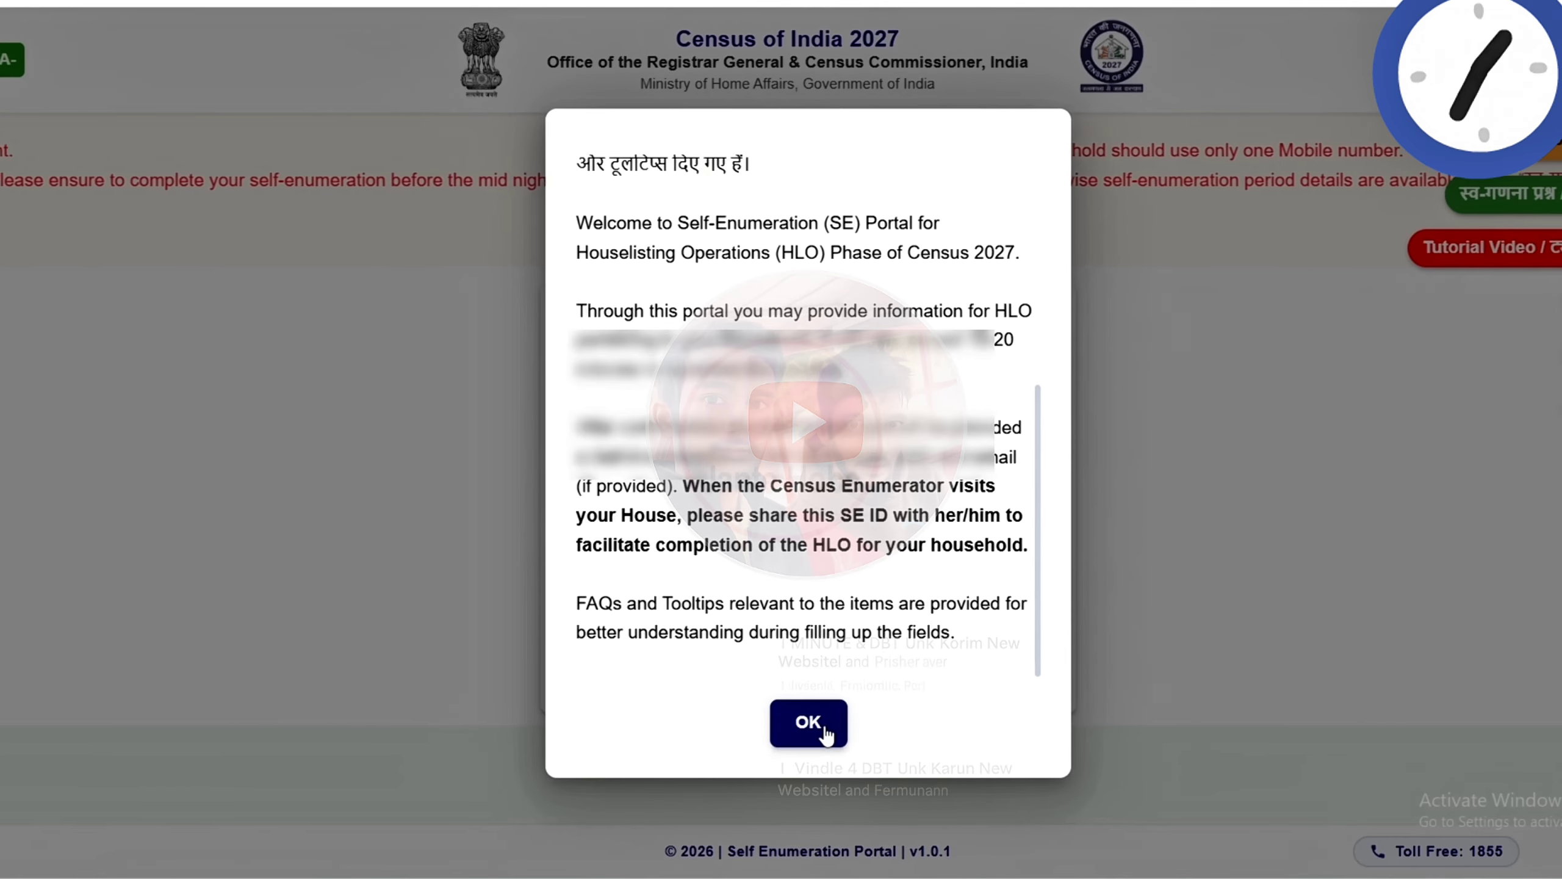
pyautogui.click(808, 723)
# Accept the household-head name notice, fill in the household head's name and mobile number, and submit the login details
pyautogui.scroll(-1, 929, 600)
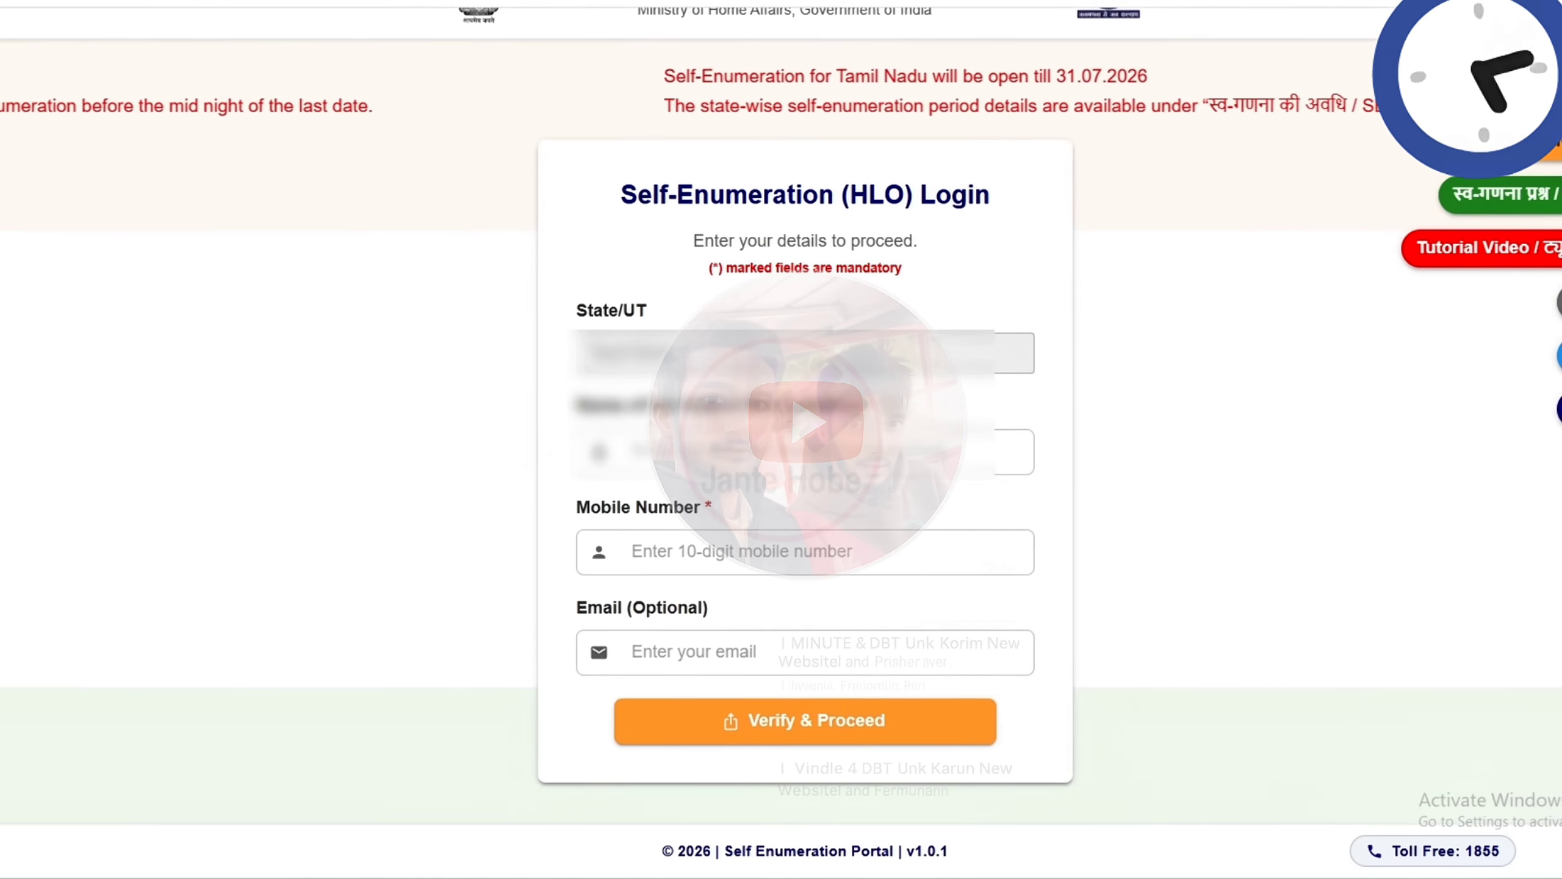
pyautogui.moveTo(865, 407); pyautogui.dragTo(576, 407)
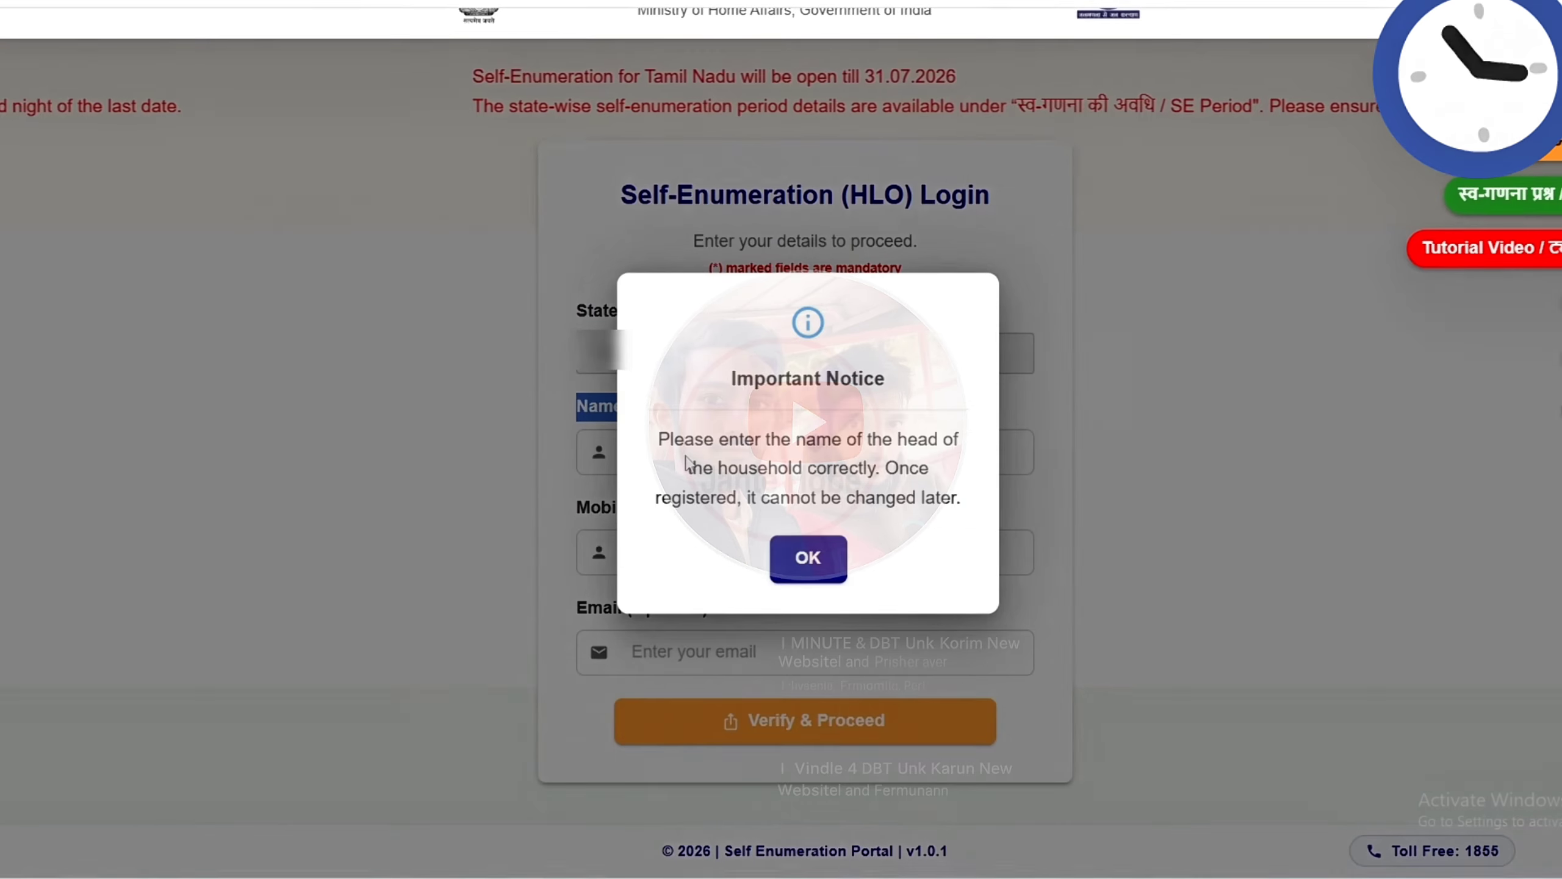
pyautogui.click(808, 558)
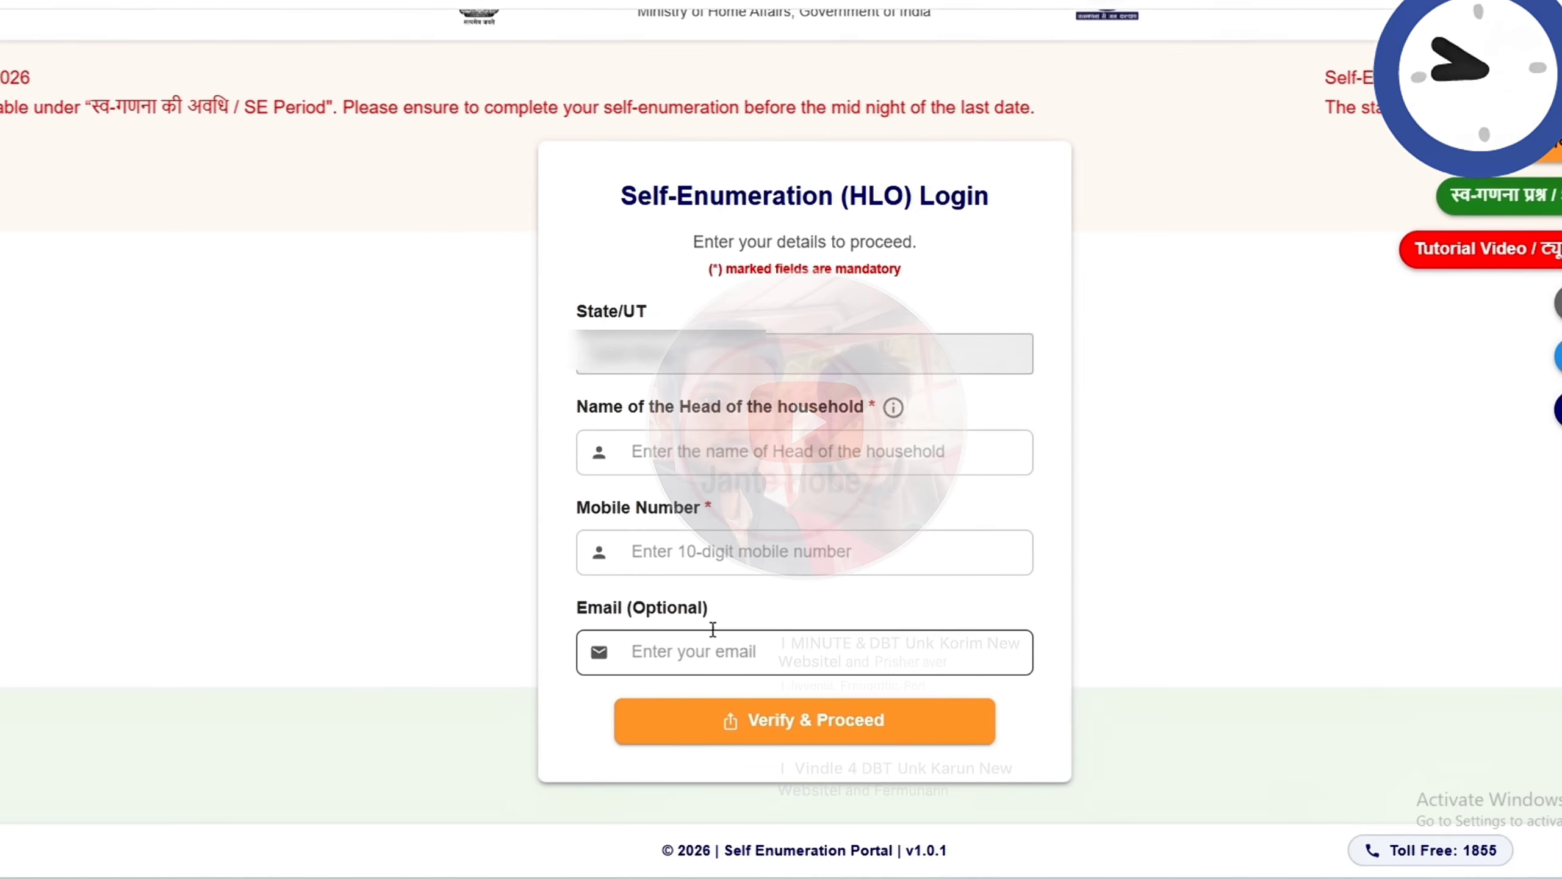
pyautogui.moveTo(709, 607); pyautogui.dragTo(628, 609)
pyautogui.click(634, 628)
pyautogui.click(659, 650)
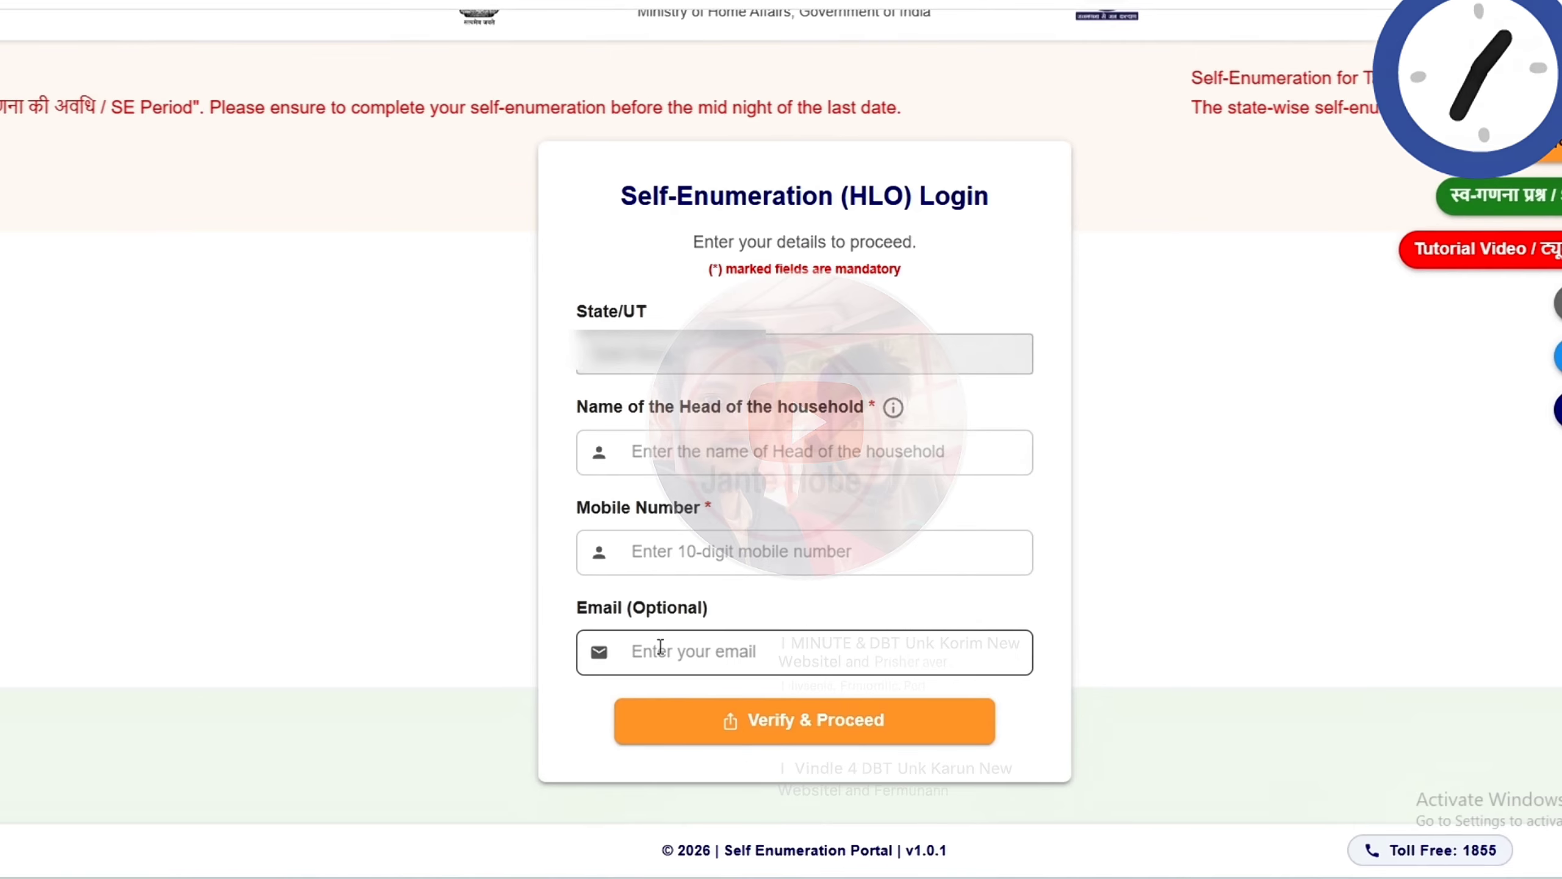
pyautogui.click(848, 743)
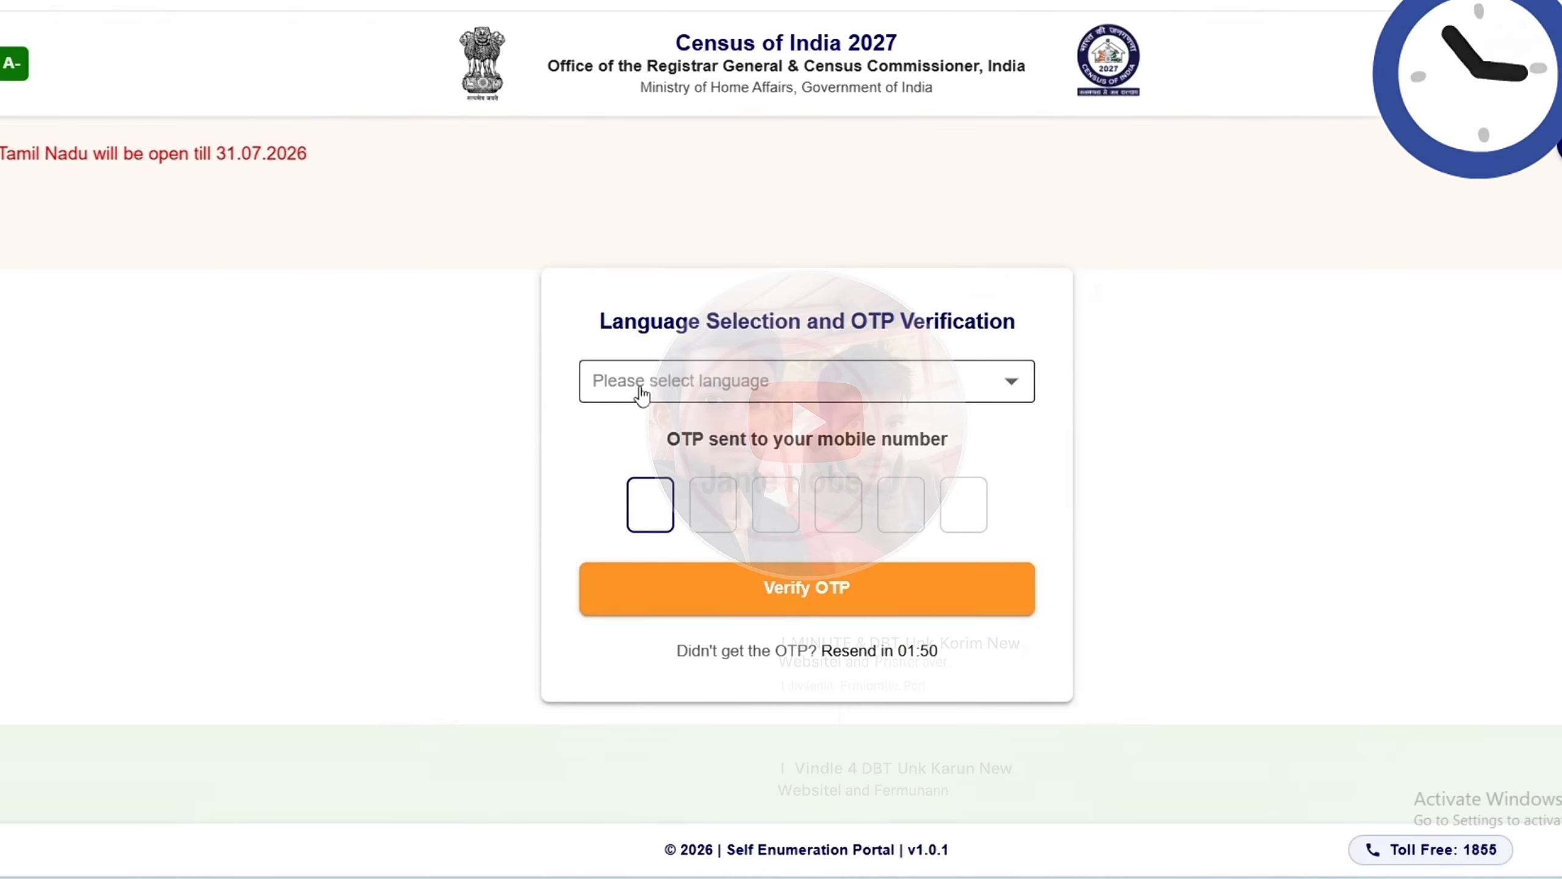
# Choose Bengali as the language, verify the OTP sent to the mobile number, and accept the map-marking instructions
pyautogui.click(661, 390)
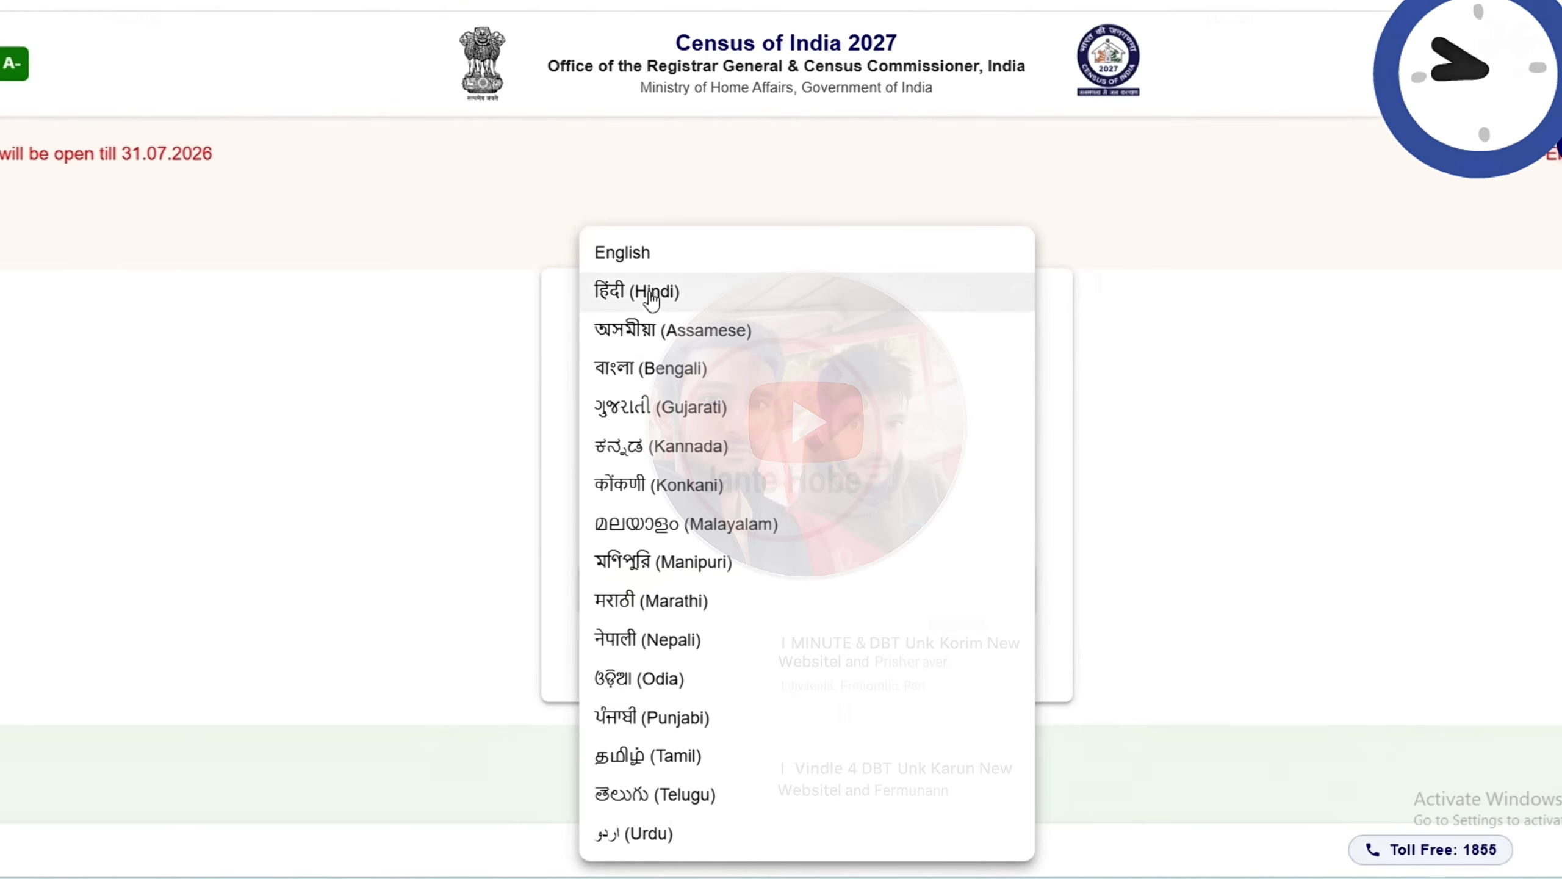
pyautogui.click(654, 369)
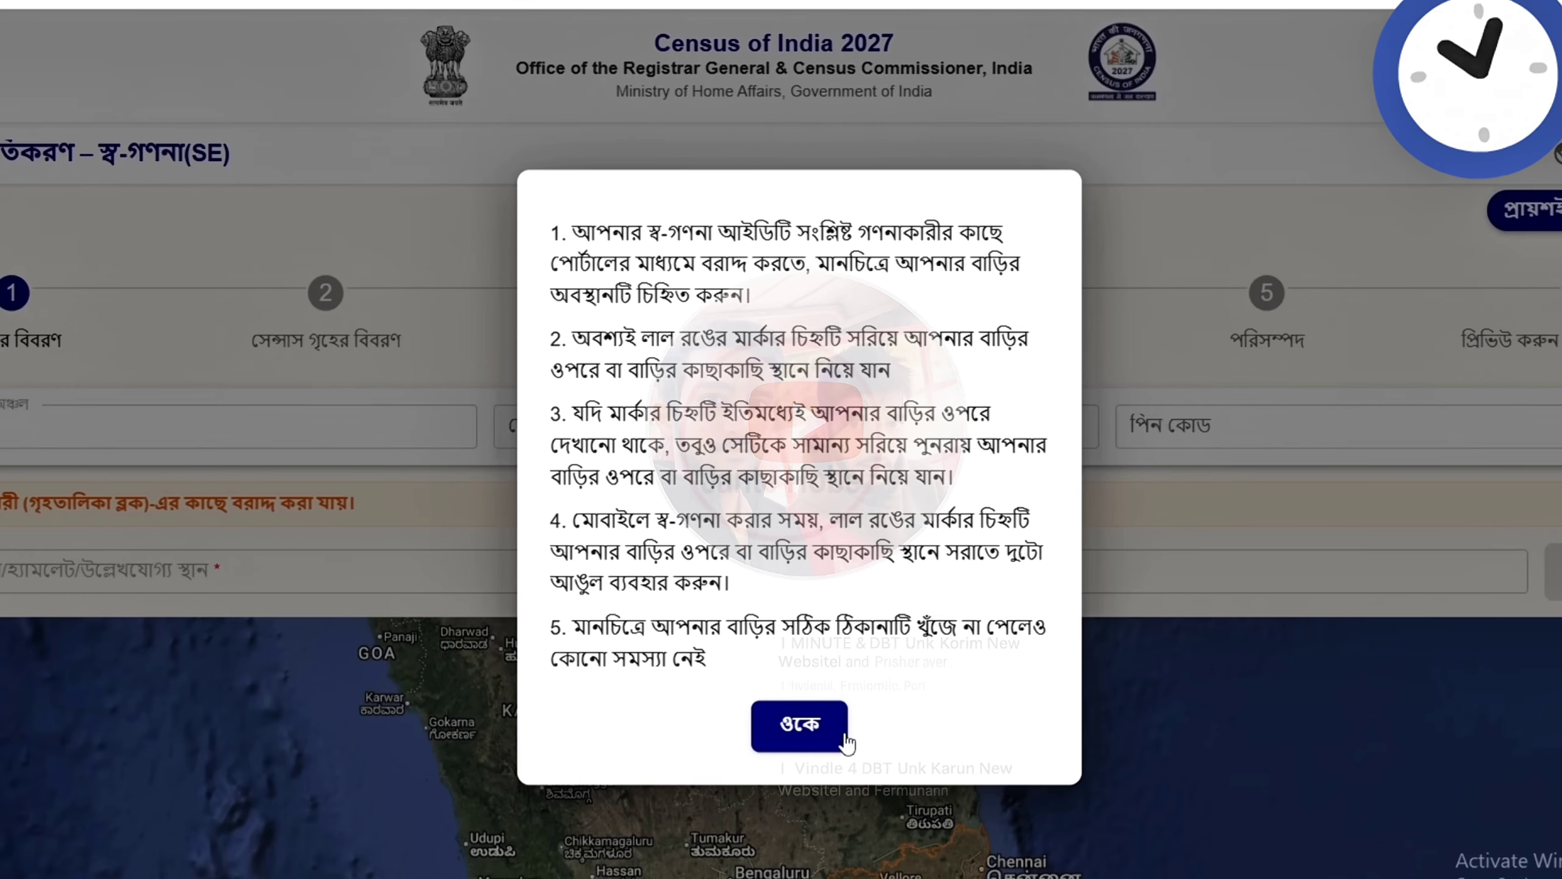
pyautogui.click(809, 739)
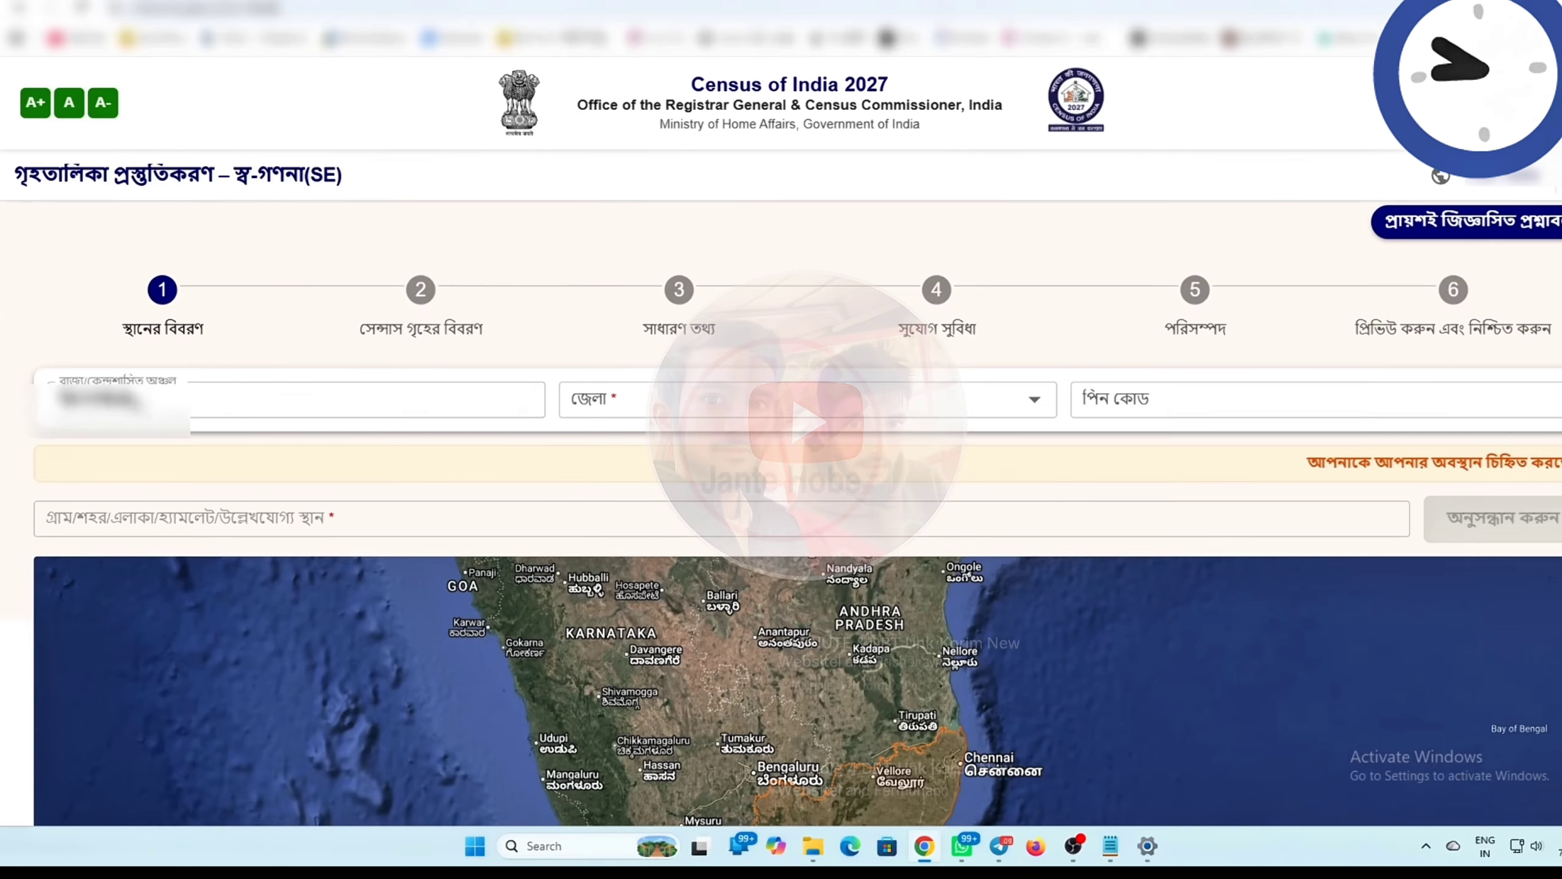
# Set the district to Ariyalur and fill in the postal PIN code in the location details
pyautogui.click(658, 399)
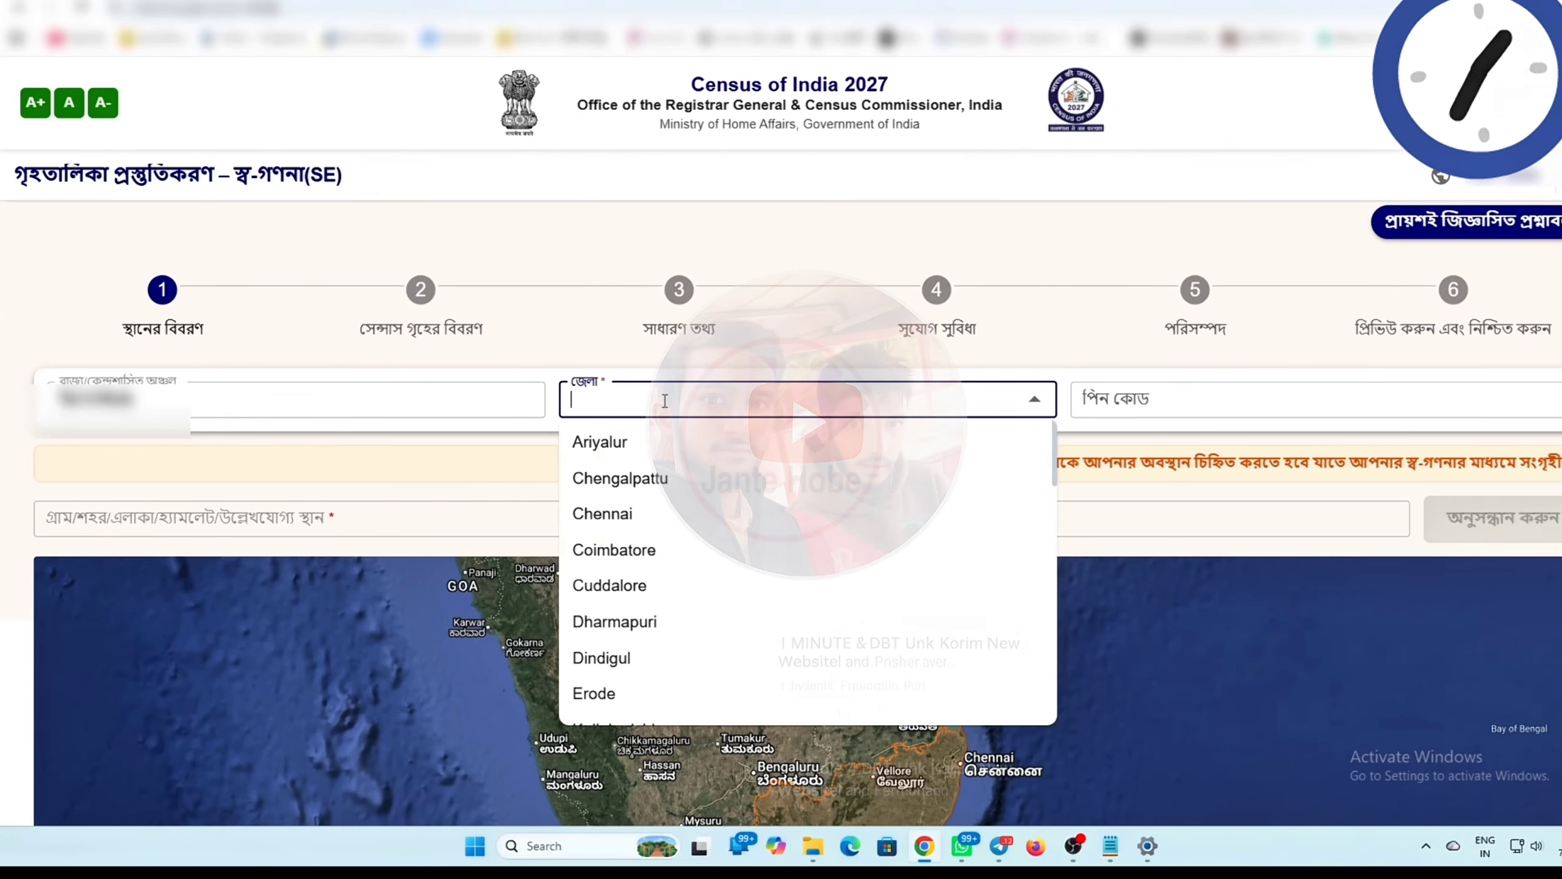
pyautogui.click(659, 449)
pyautogui.click(1177, 402)
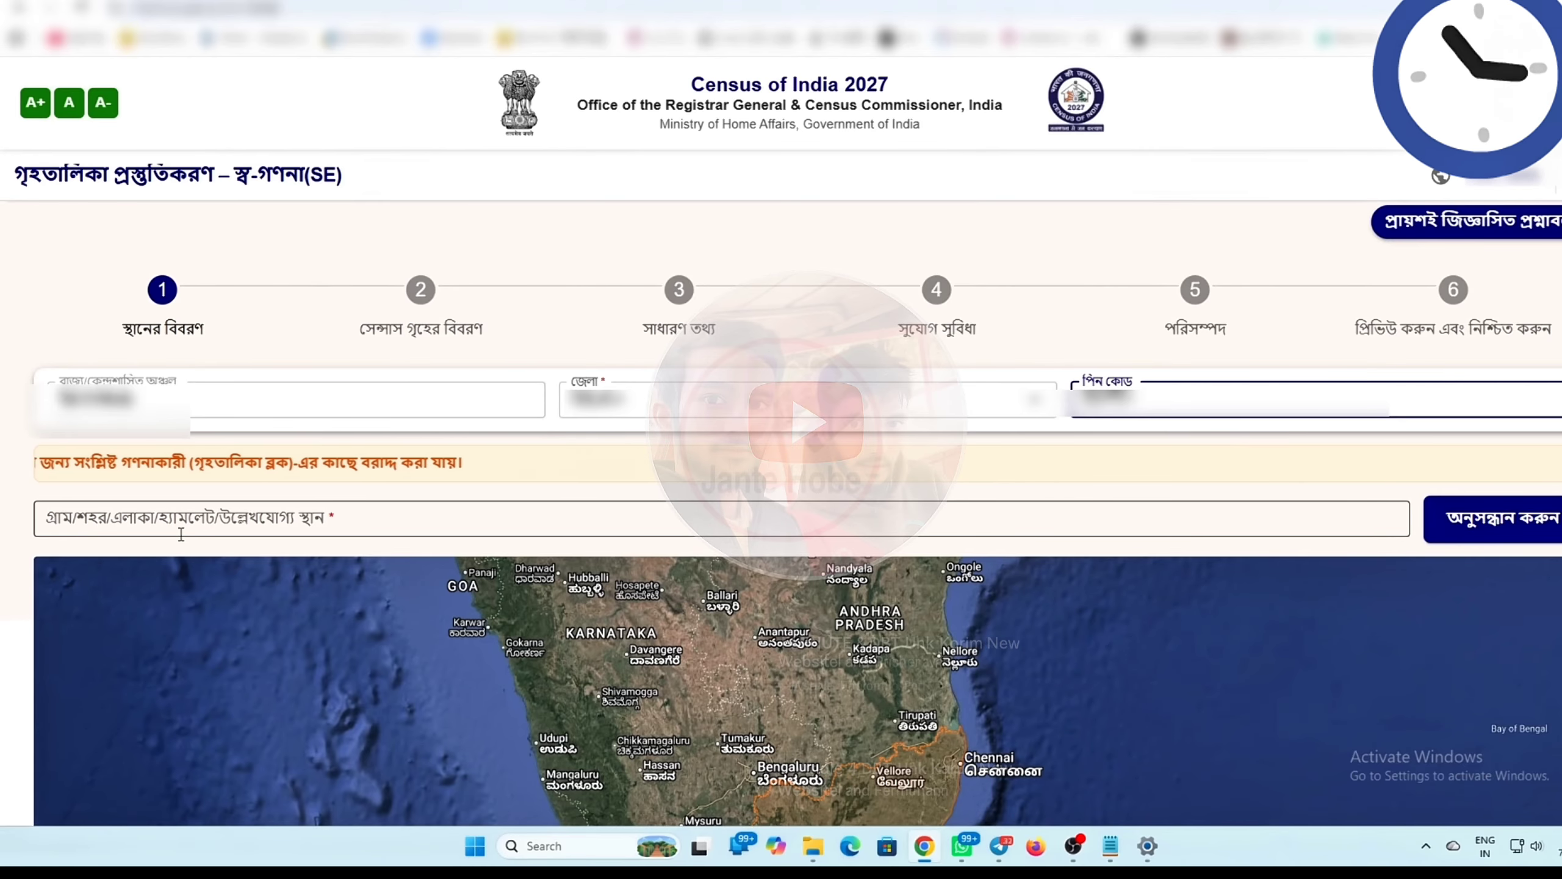
# Enter Ariyalur Cement Factory as the locality and choose one of the suggested Ariyalur places to show it on the map
pyautogui.click(271, 527)
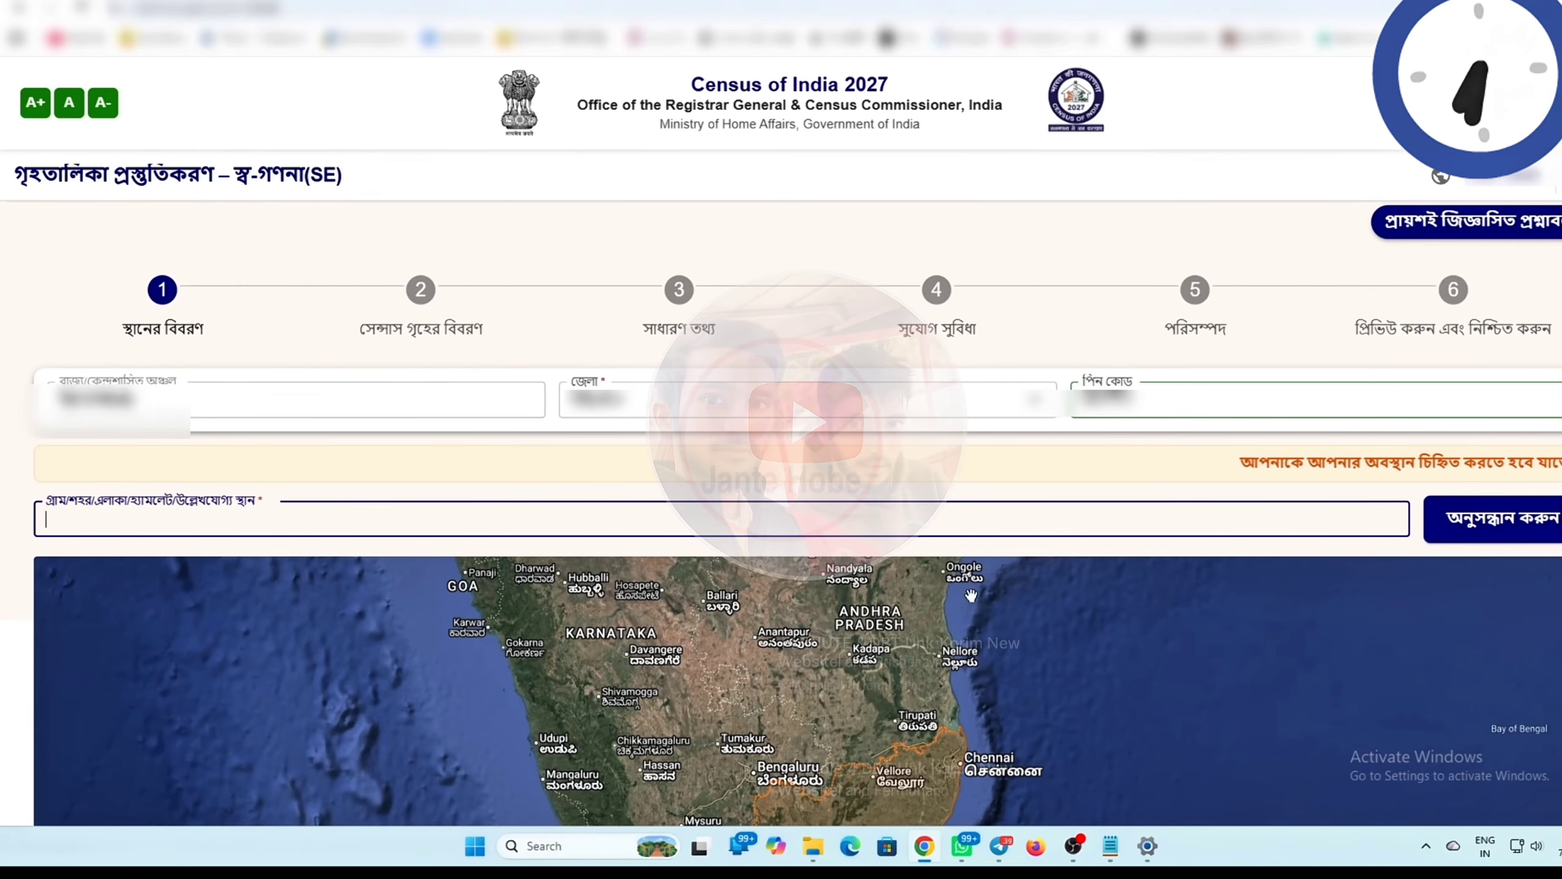
pyautogui.write('Ariyalur Cement Factory')
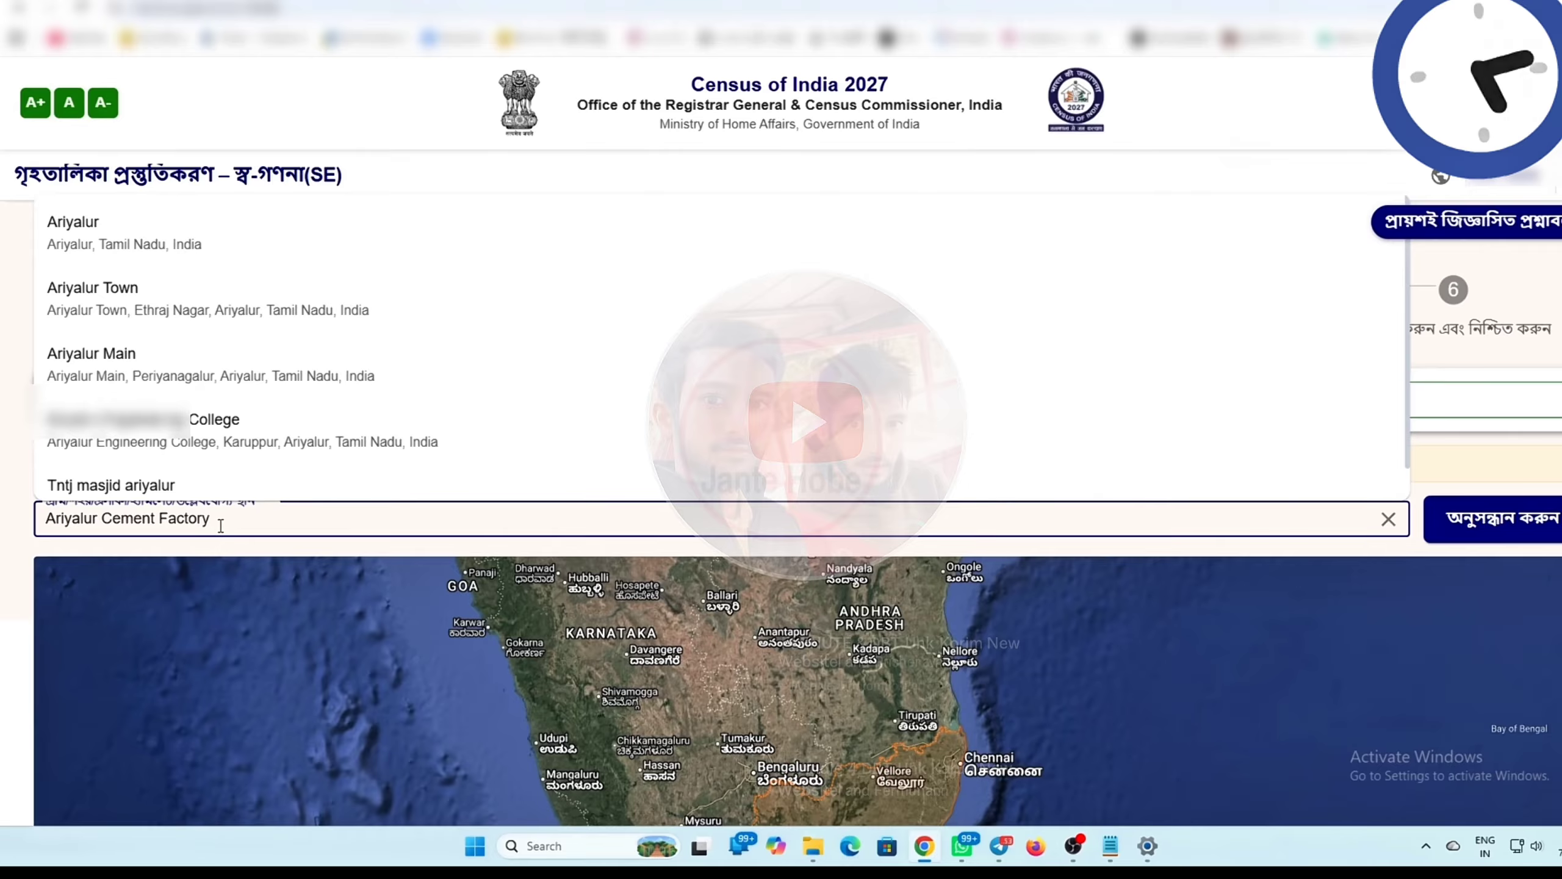
pyautogui.scroll(-1, 234, 369)
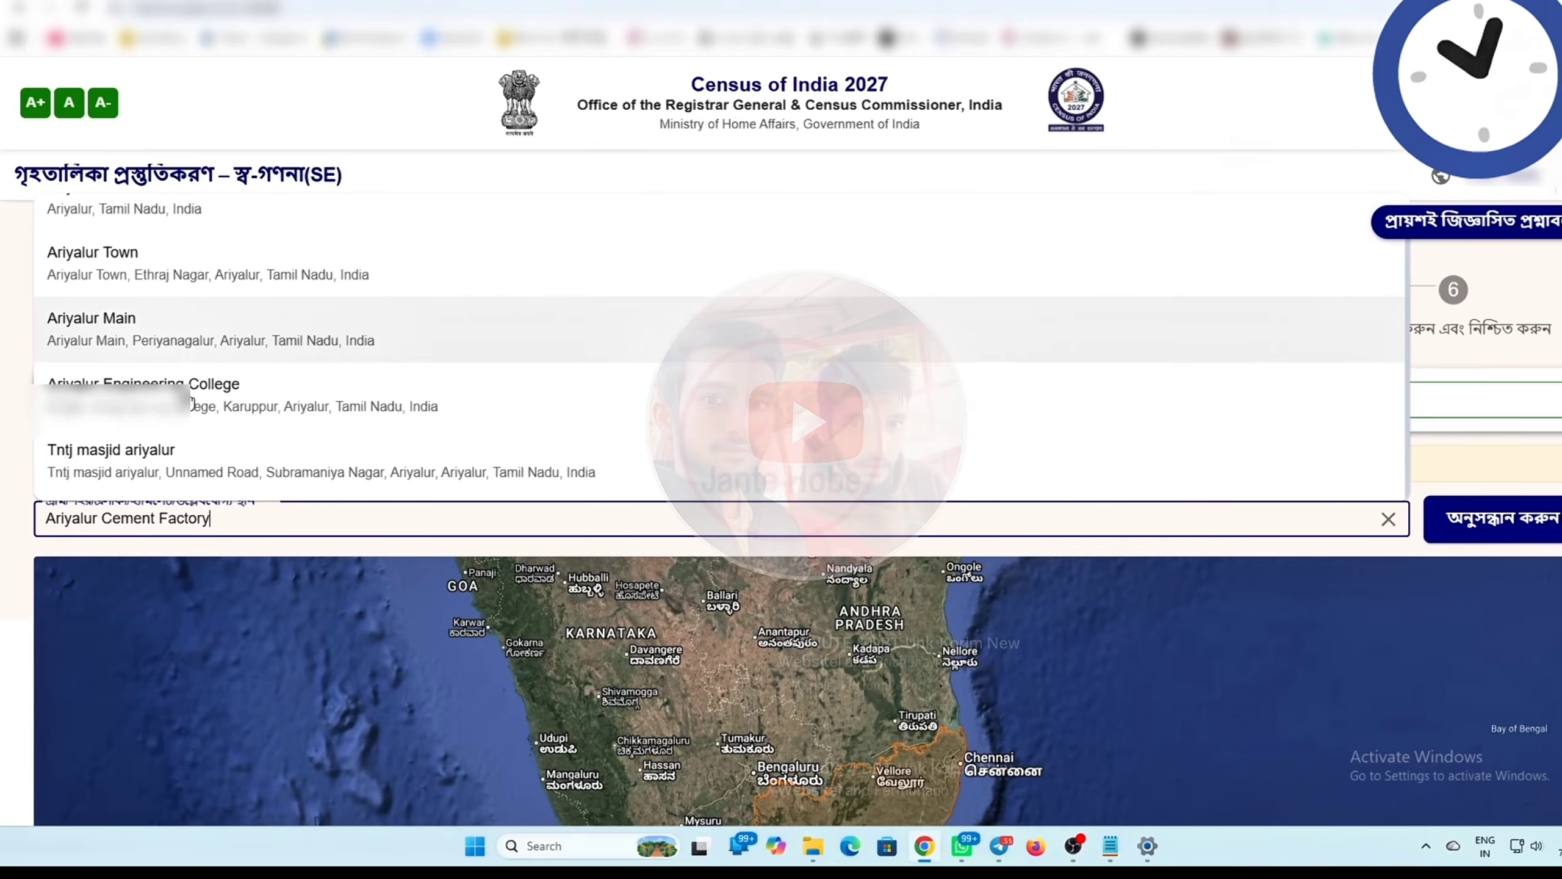
pyautogui.scroll(1, 234, 406)
pyautogui.click(239, 431)
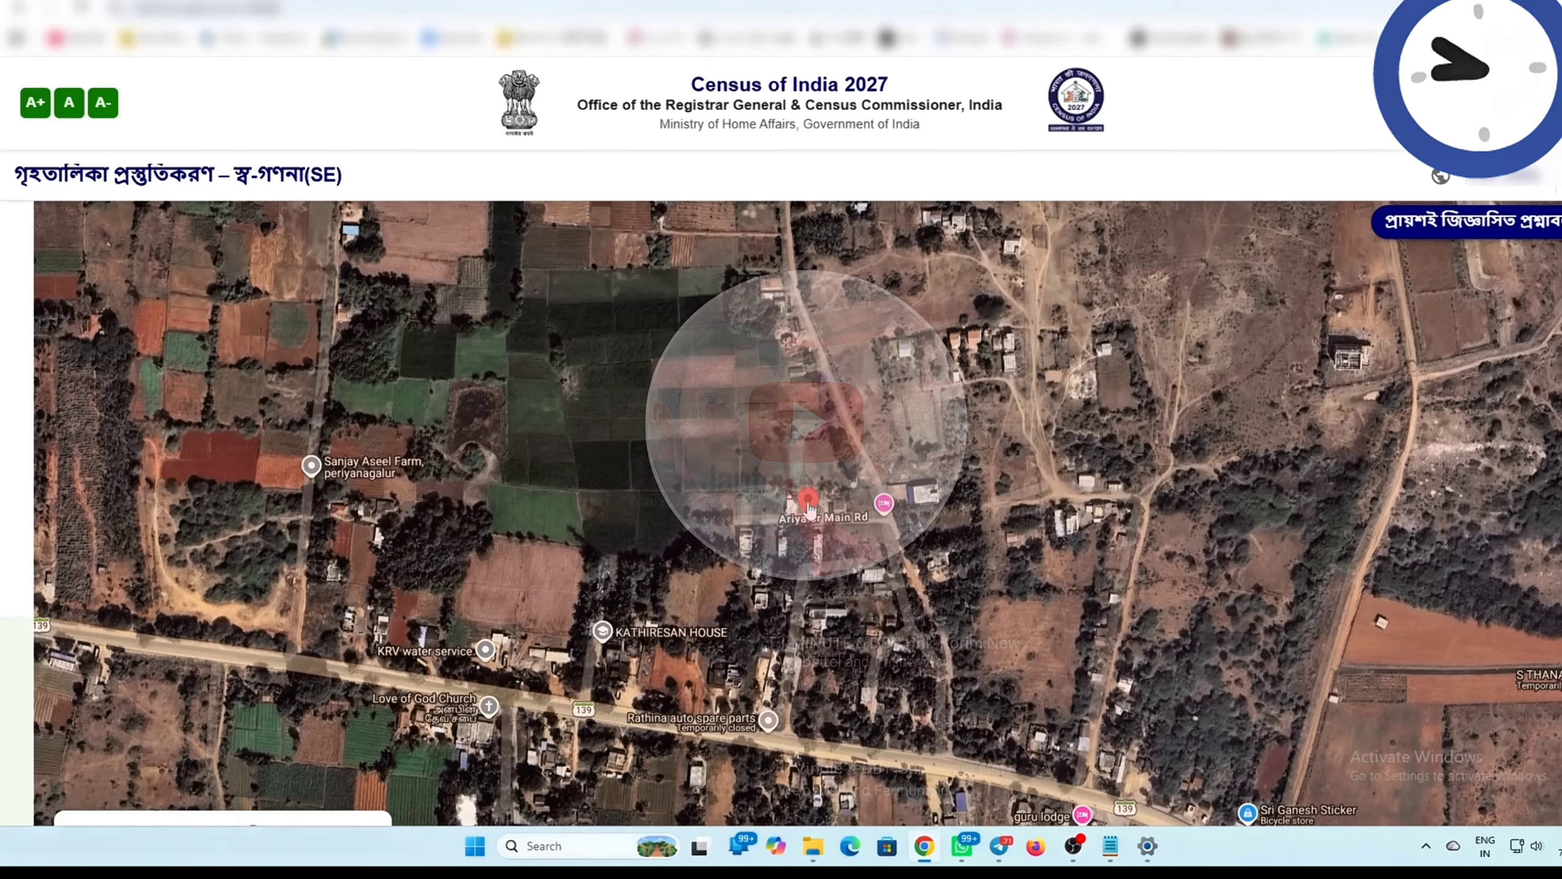
# Move the red home marker to a building east of Ariyalur Main Rd, then confirm and save that location
pyautogui.moveTo(809, 511); pyautogui.dragTo(800, 536)
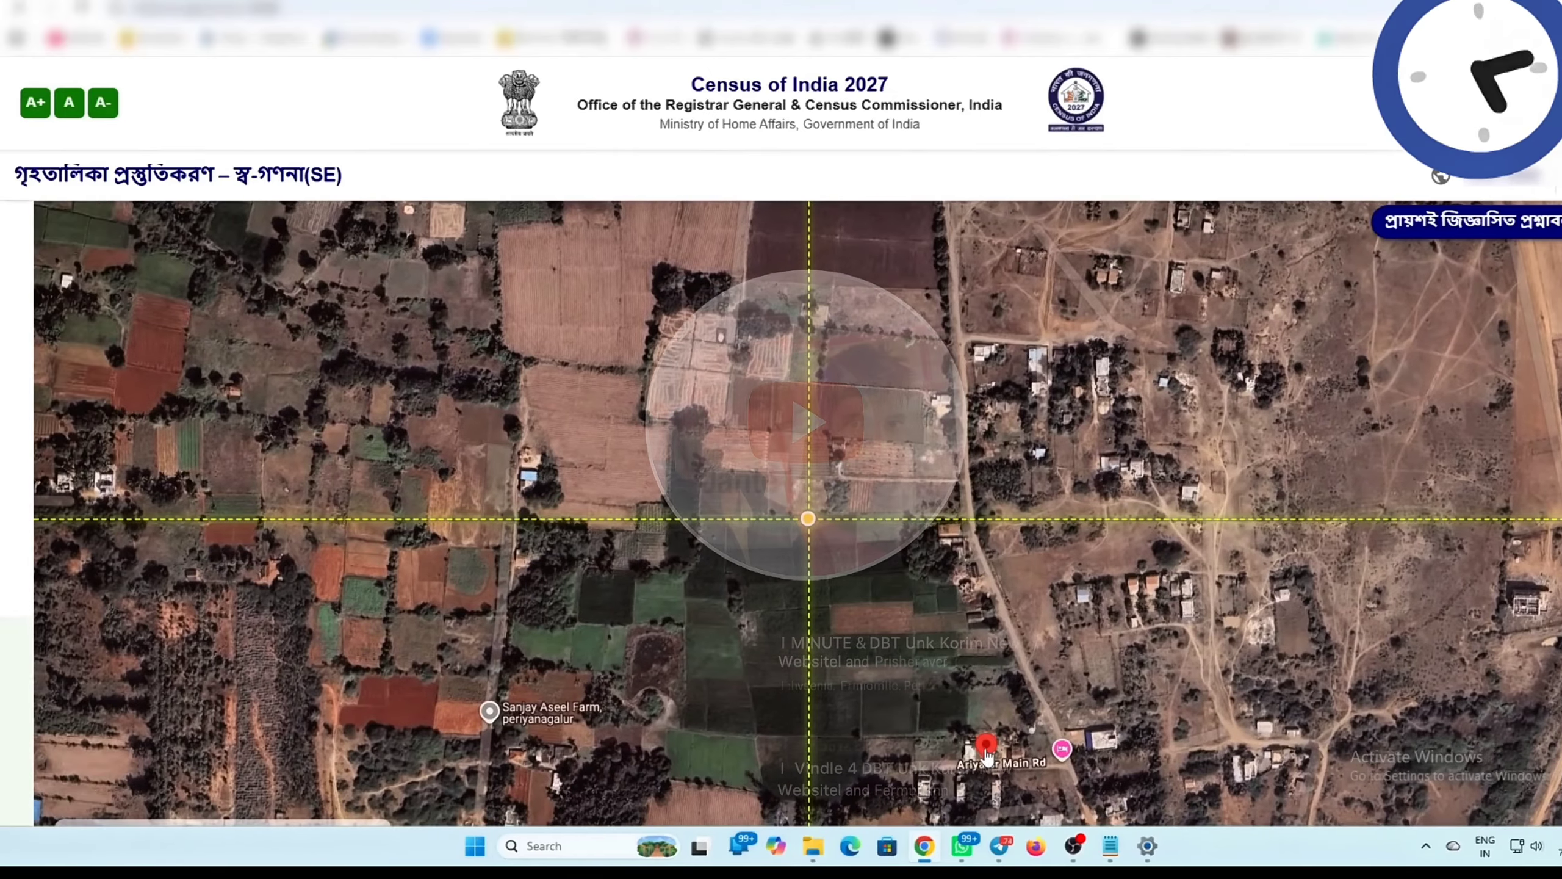
pyautogui.moveTo(986, 756); pyautogui.dragTo(528, 547)
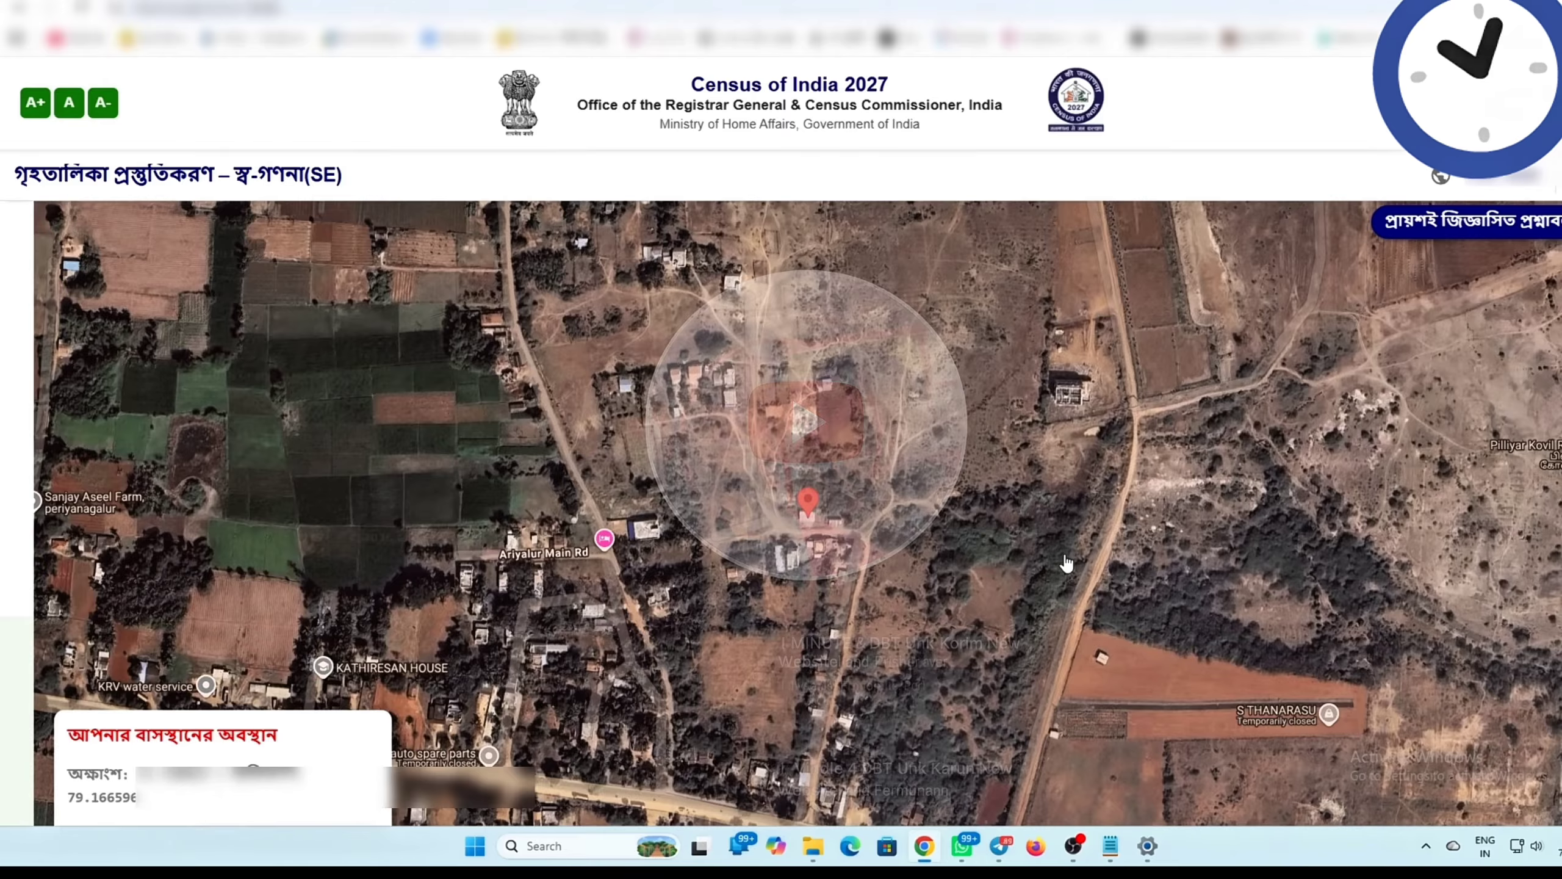
pyautogui.scroll(-3, 374, 721)
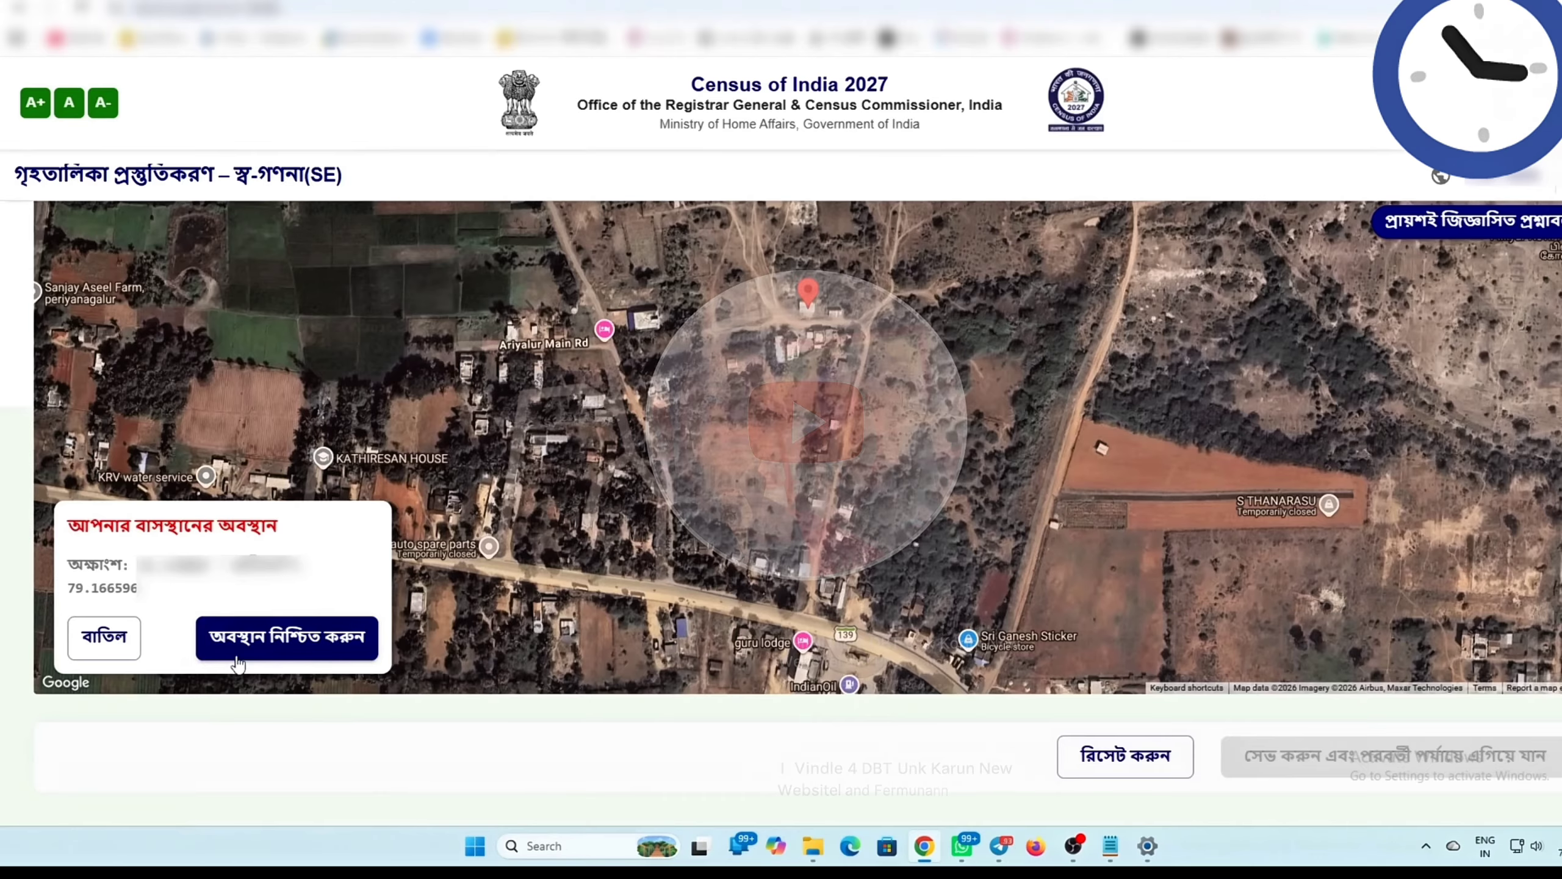
pyautogui.click(300, 656)
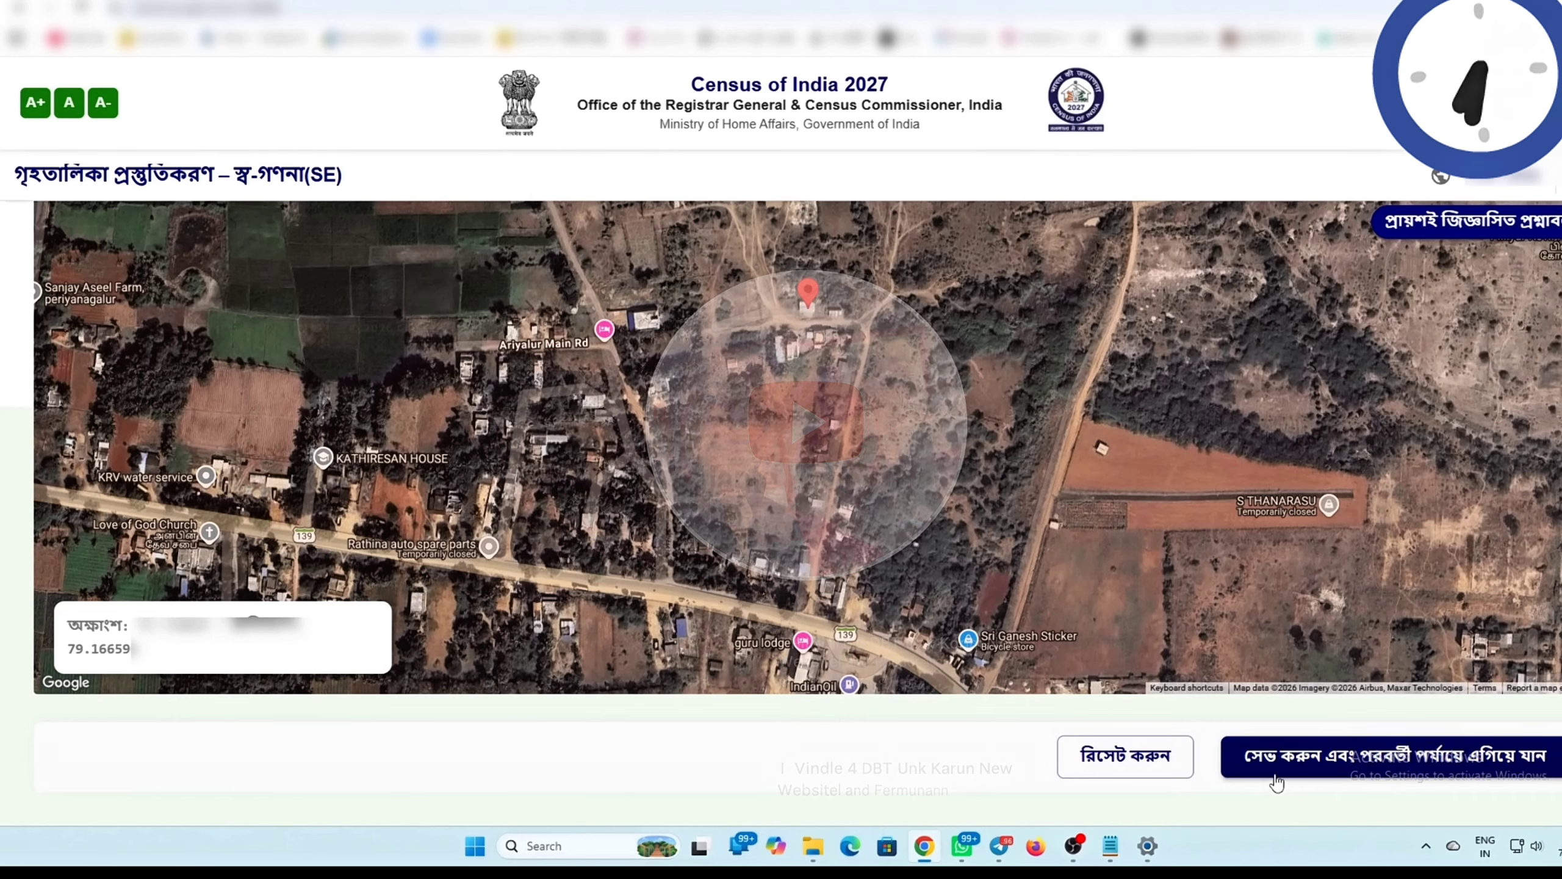
pyautogui.click(1426, 773)
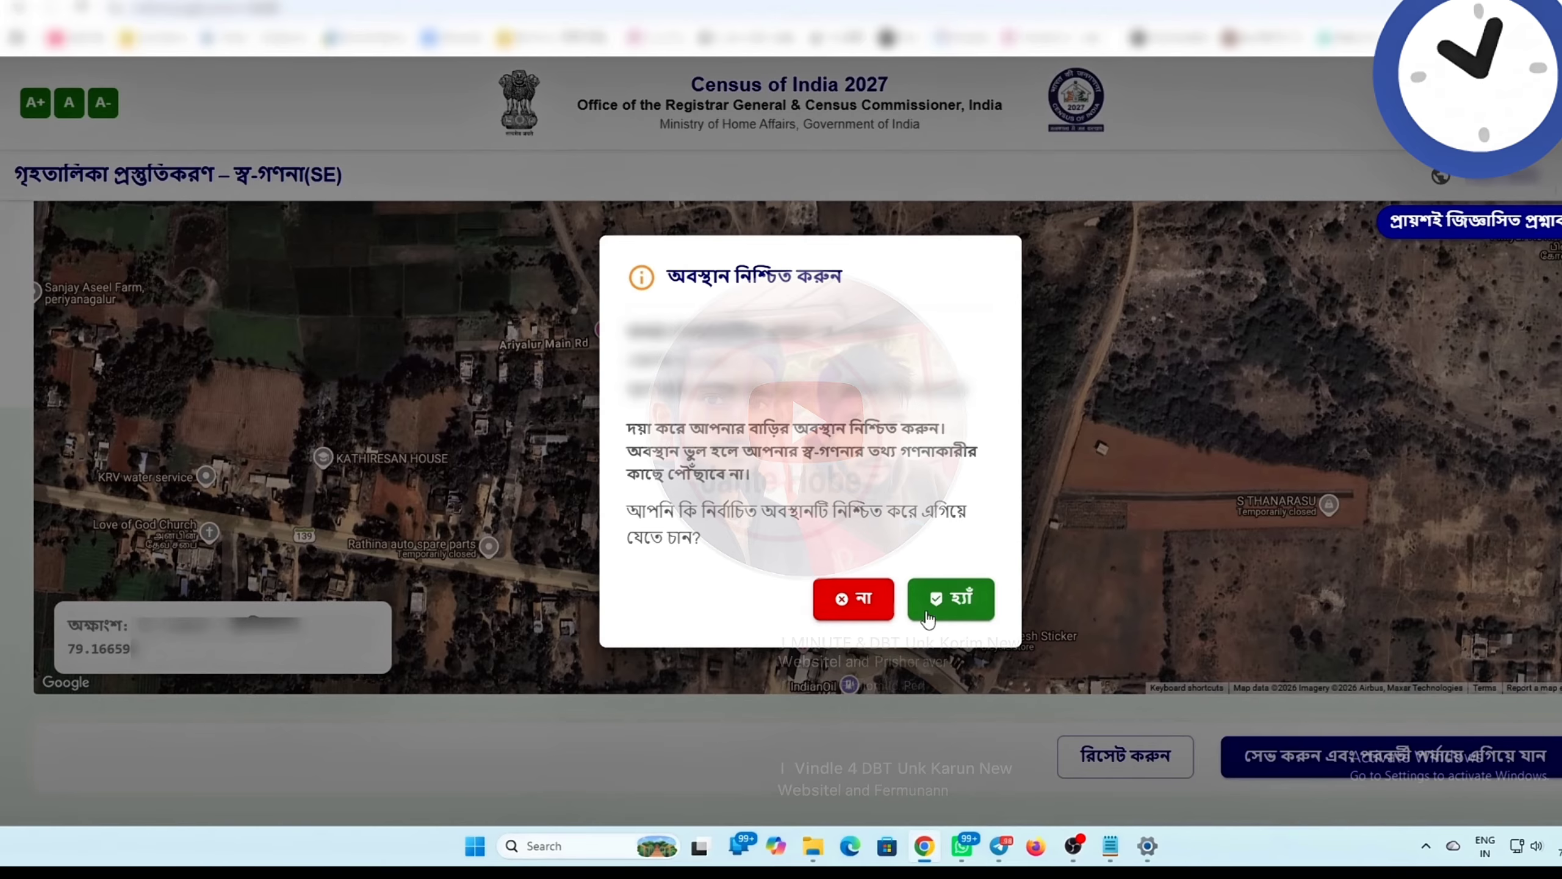
pyautogui.click(962, 613)
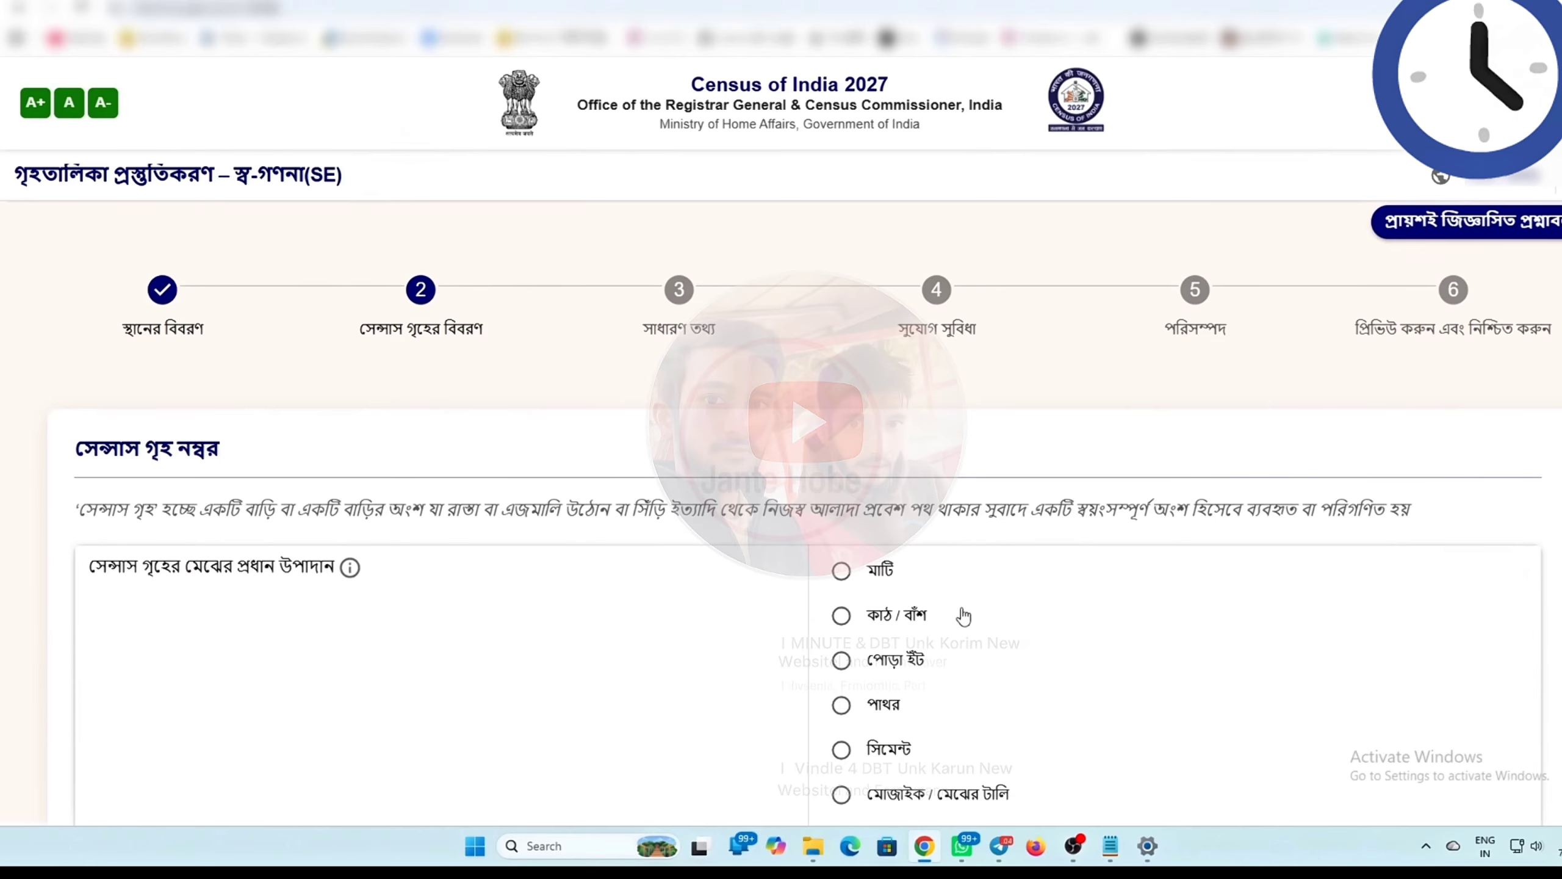
# Set the main floor material of the census house to সিমেন্ট (cement)
pyautogui.scroll(-3, 209, 551)
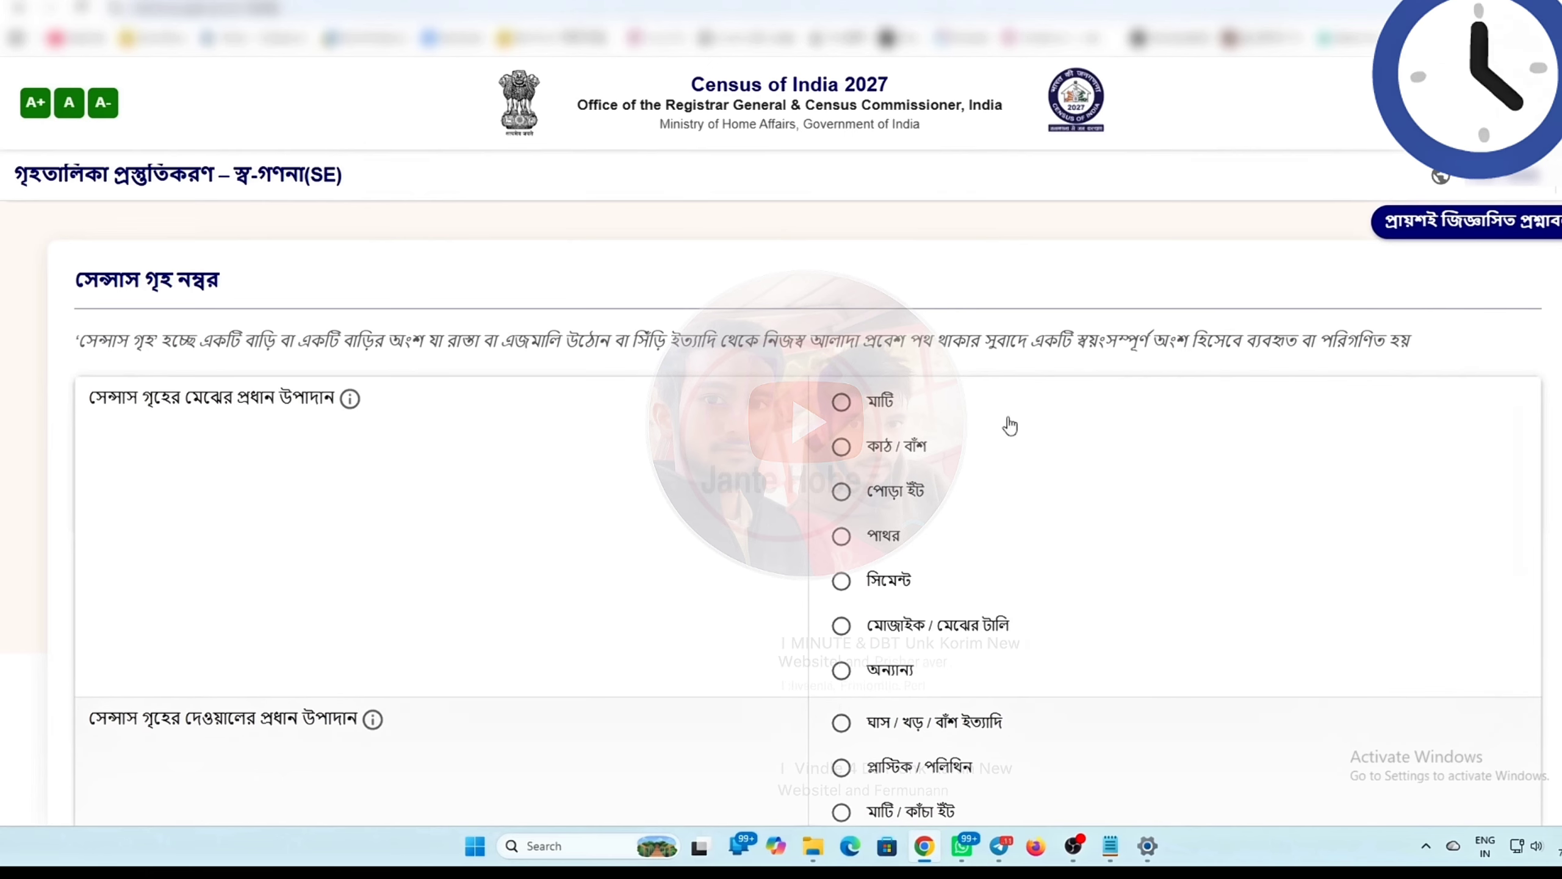
pyautogui.scroll(-1, 858, 509)
pyautogui.click(842, 497)
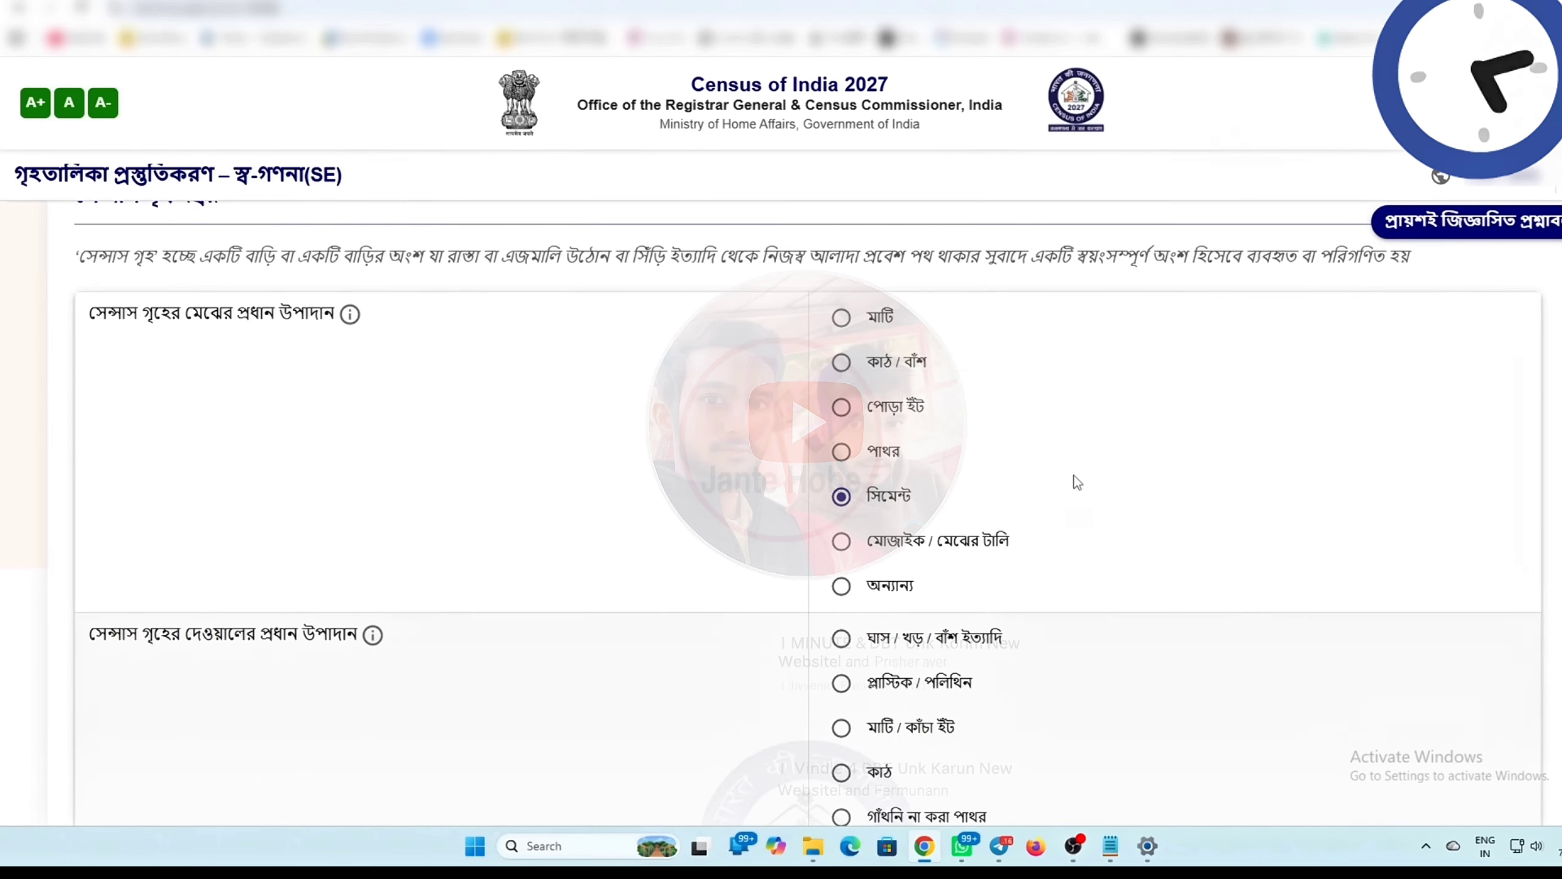
# Set the main wall material to পোড়া ইঁট (burnt brick) and the main roof material to কংক্রীট (concrete)
pyautogui.scroll(-2, 677, 541)
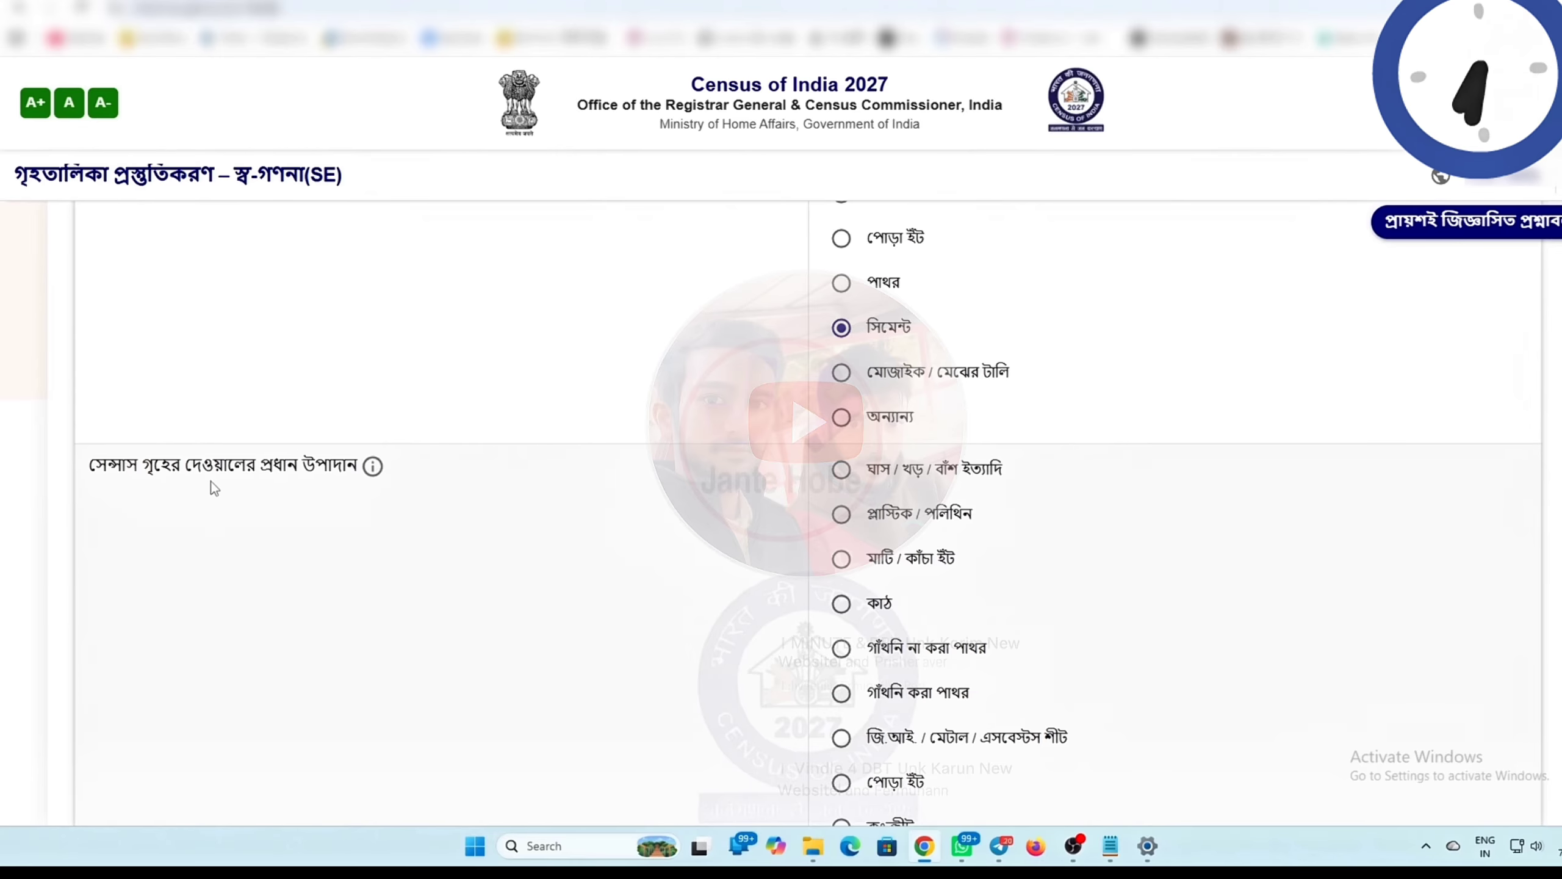
pyautogui.scroll(-1, 927, 558)
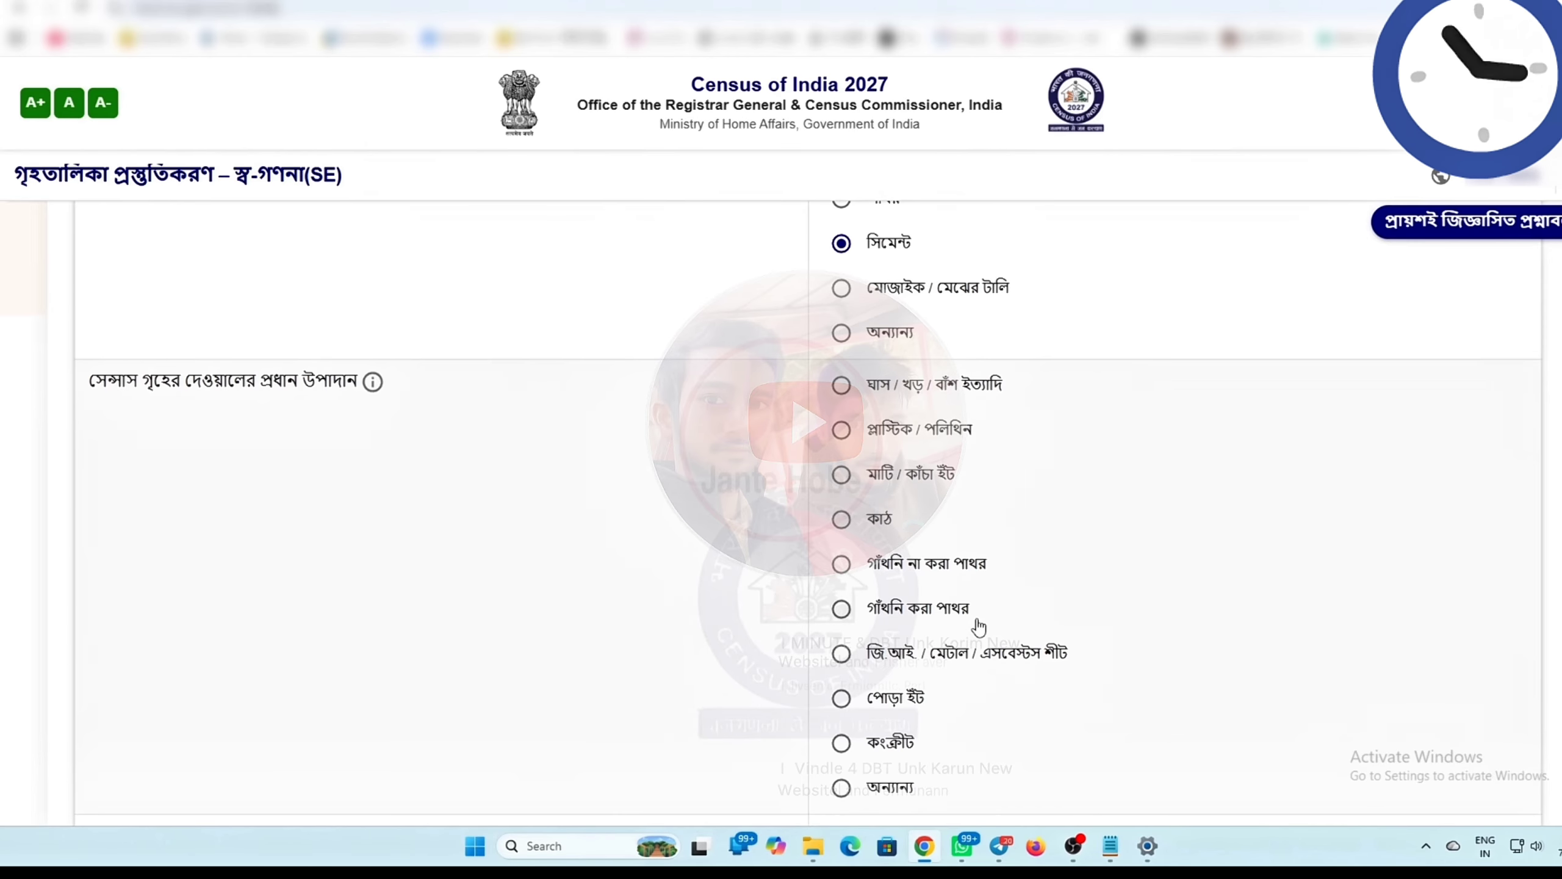
pyautogui.scroll(-1, 1009, 668)
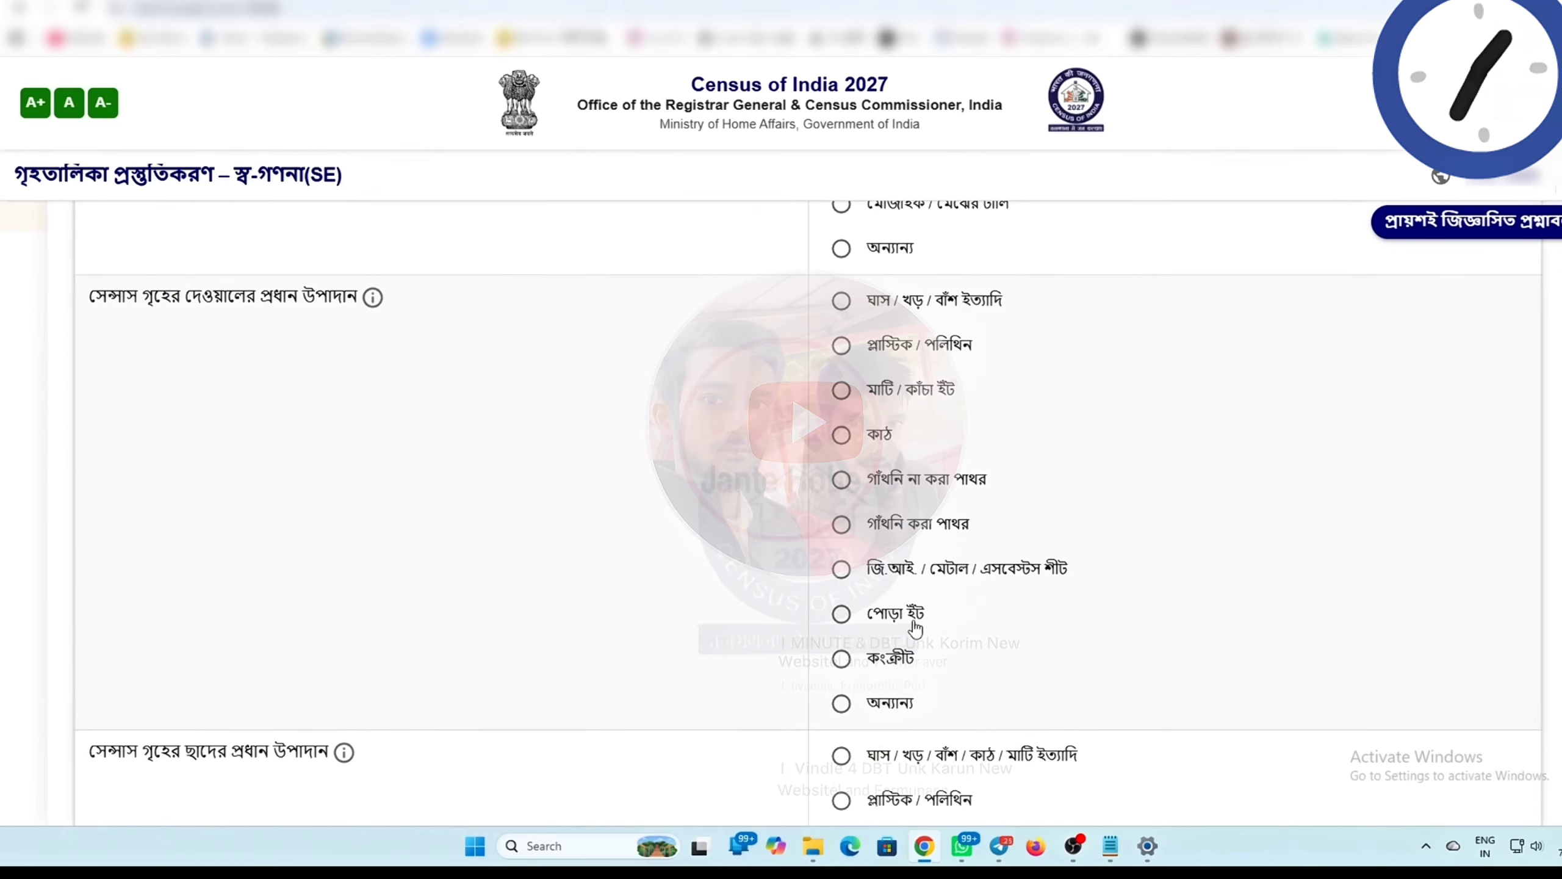
pyautogui.click(842, 614)
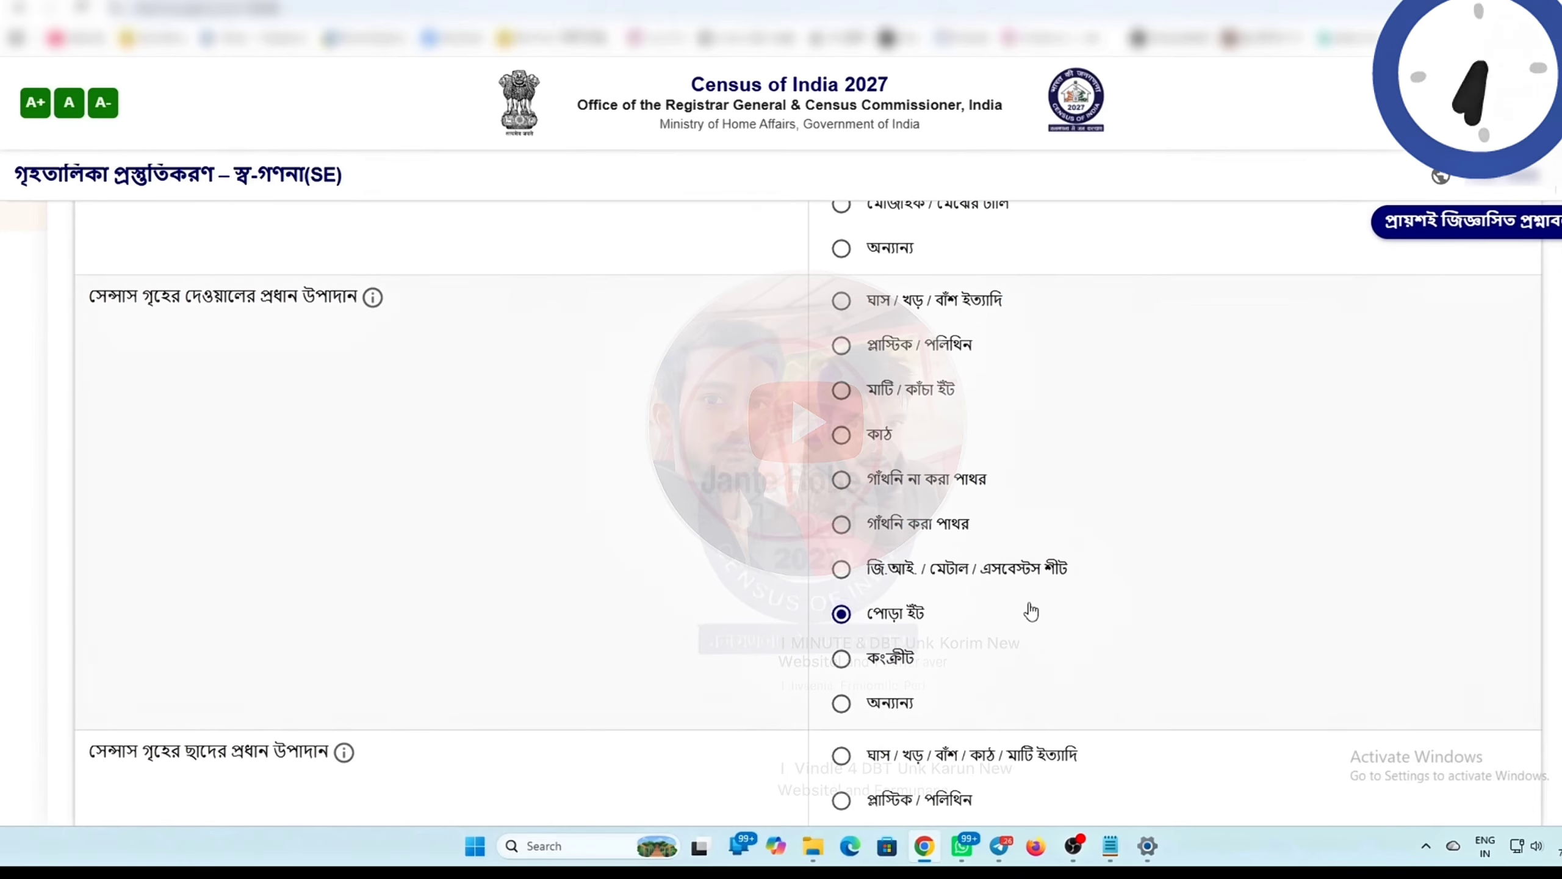
pyautogui.scroll(-5, 751, 557)
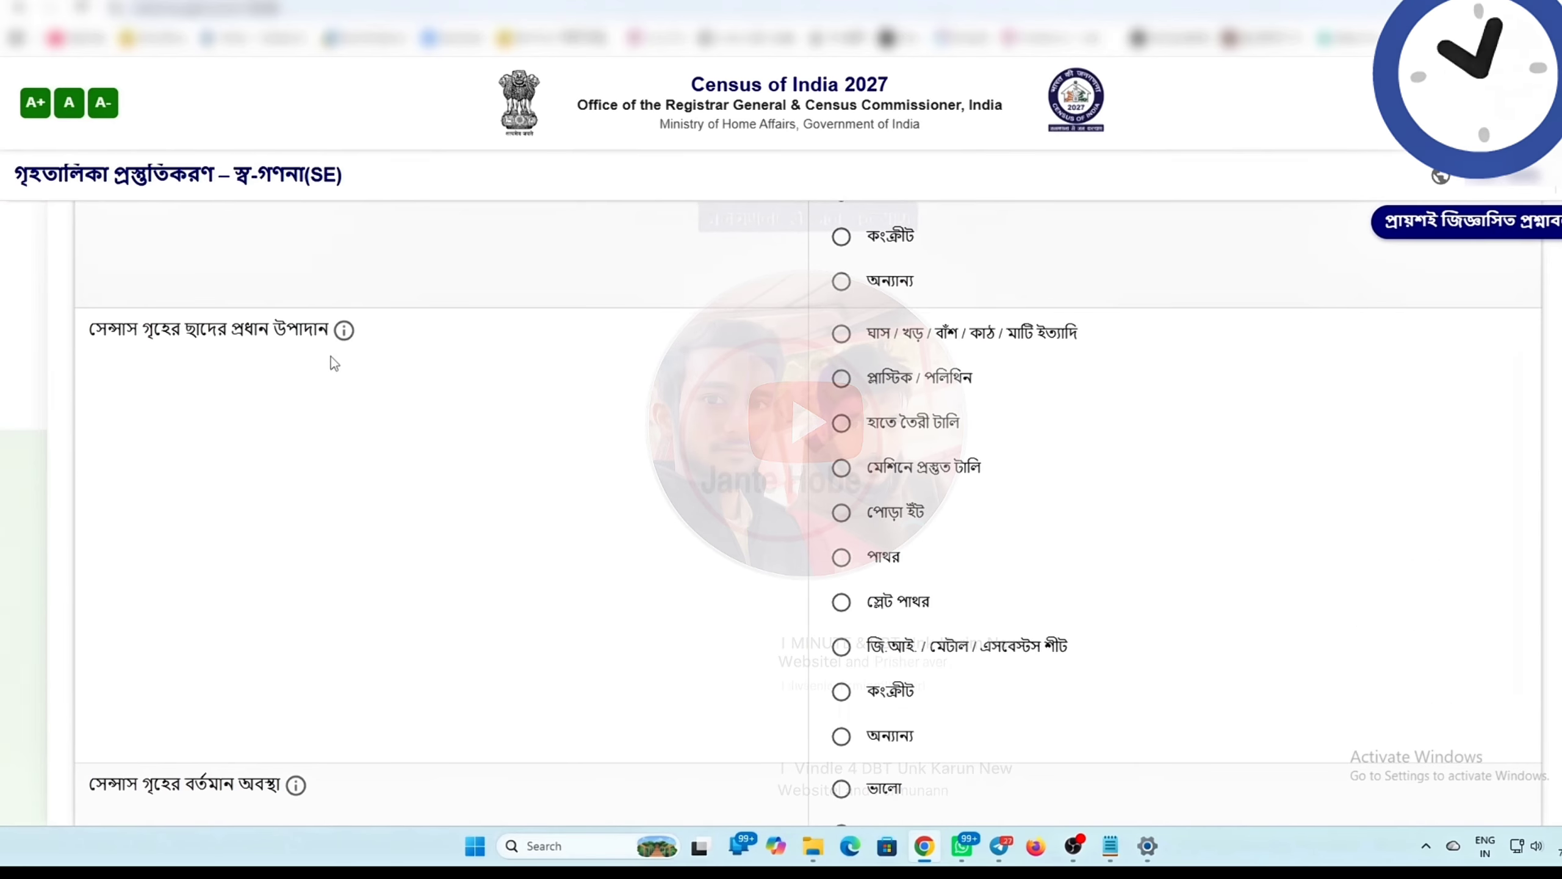
pyautogui.click(841, 692)
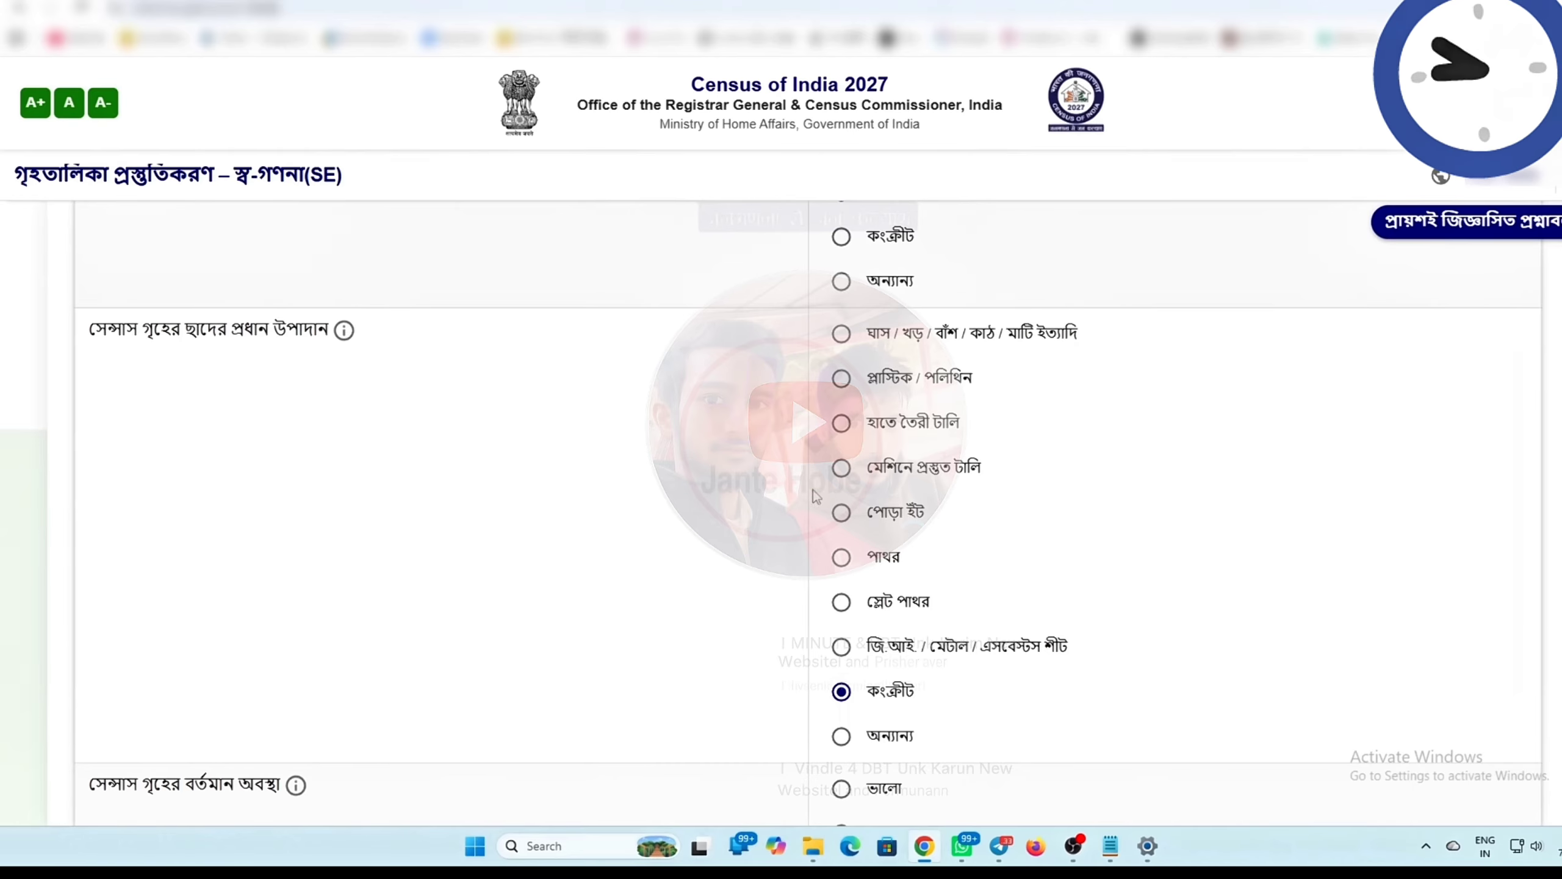
# Set the current condition of the census house to বাসযোগ্য (livable), then save and confirm moving to the general information section
pyautogui.scroll(-4, 665, 520)
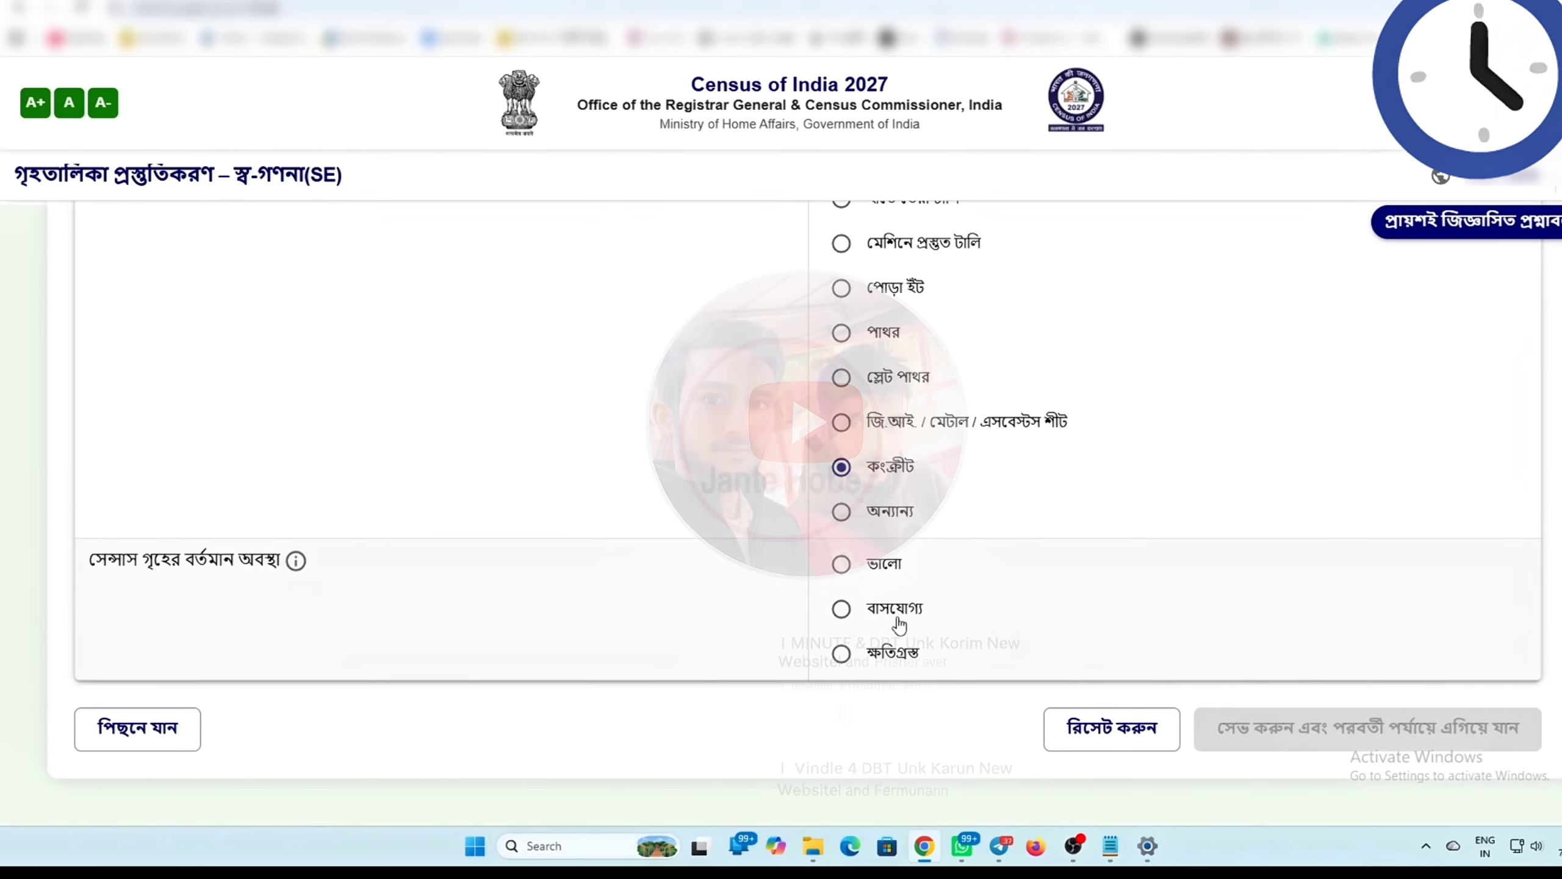
pyautogui.click(919, 670)
pyautogui.click(842, 612)
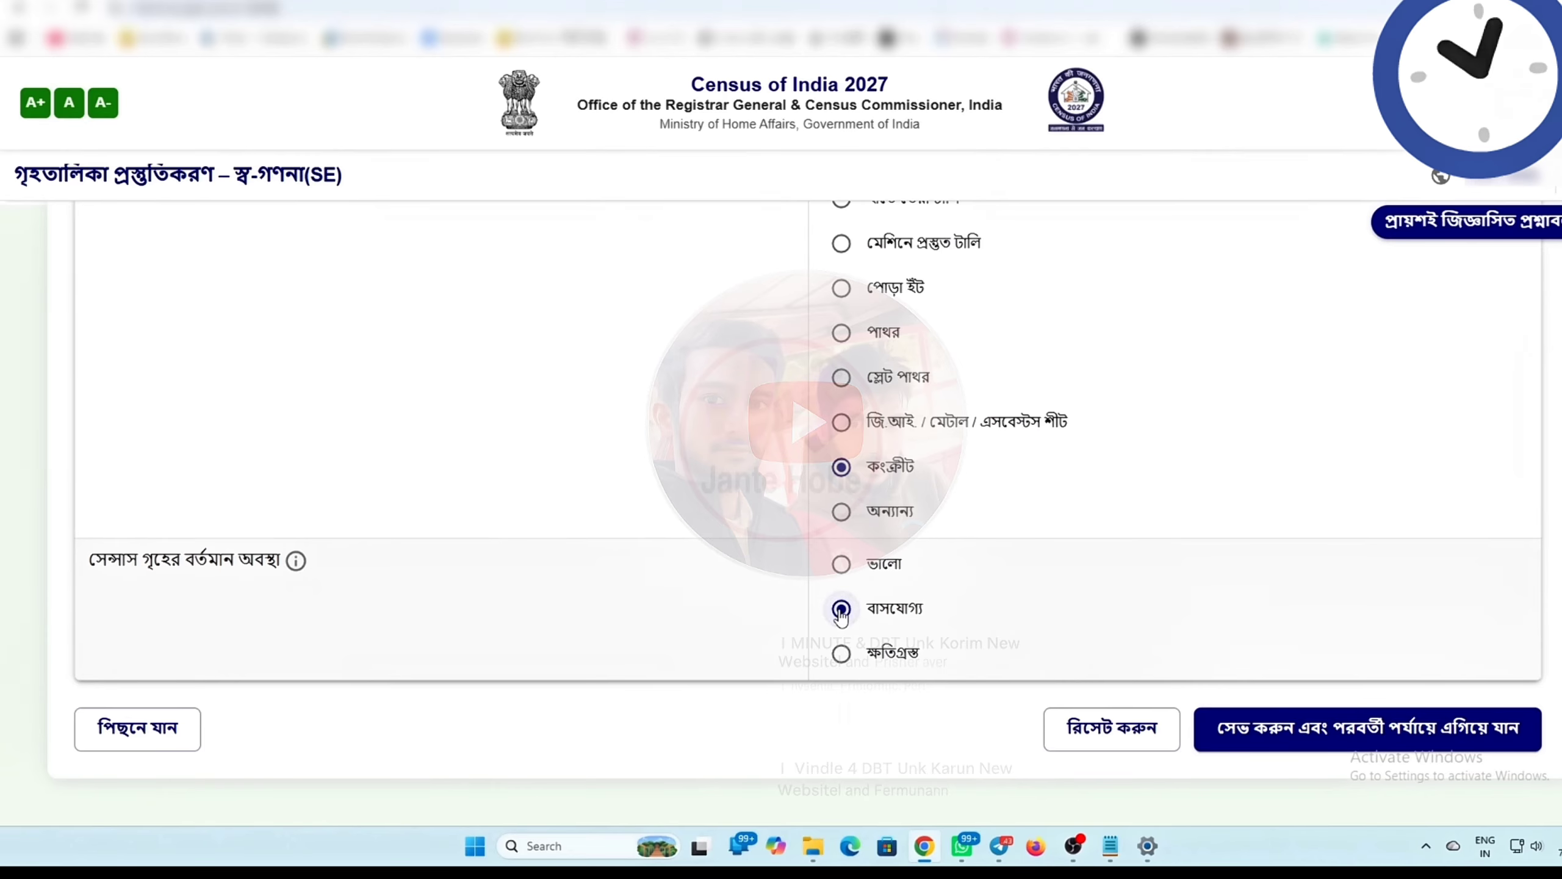
pyautogui.click(1421, 746)
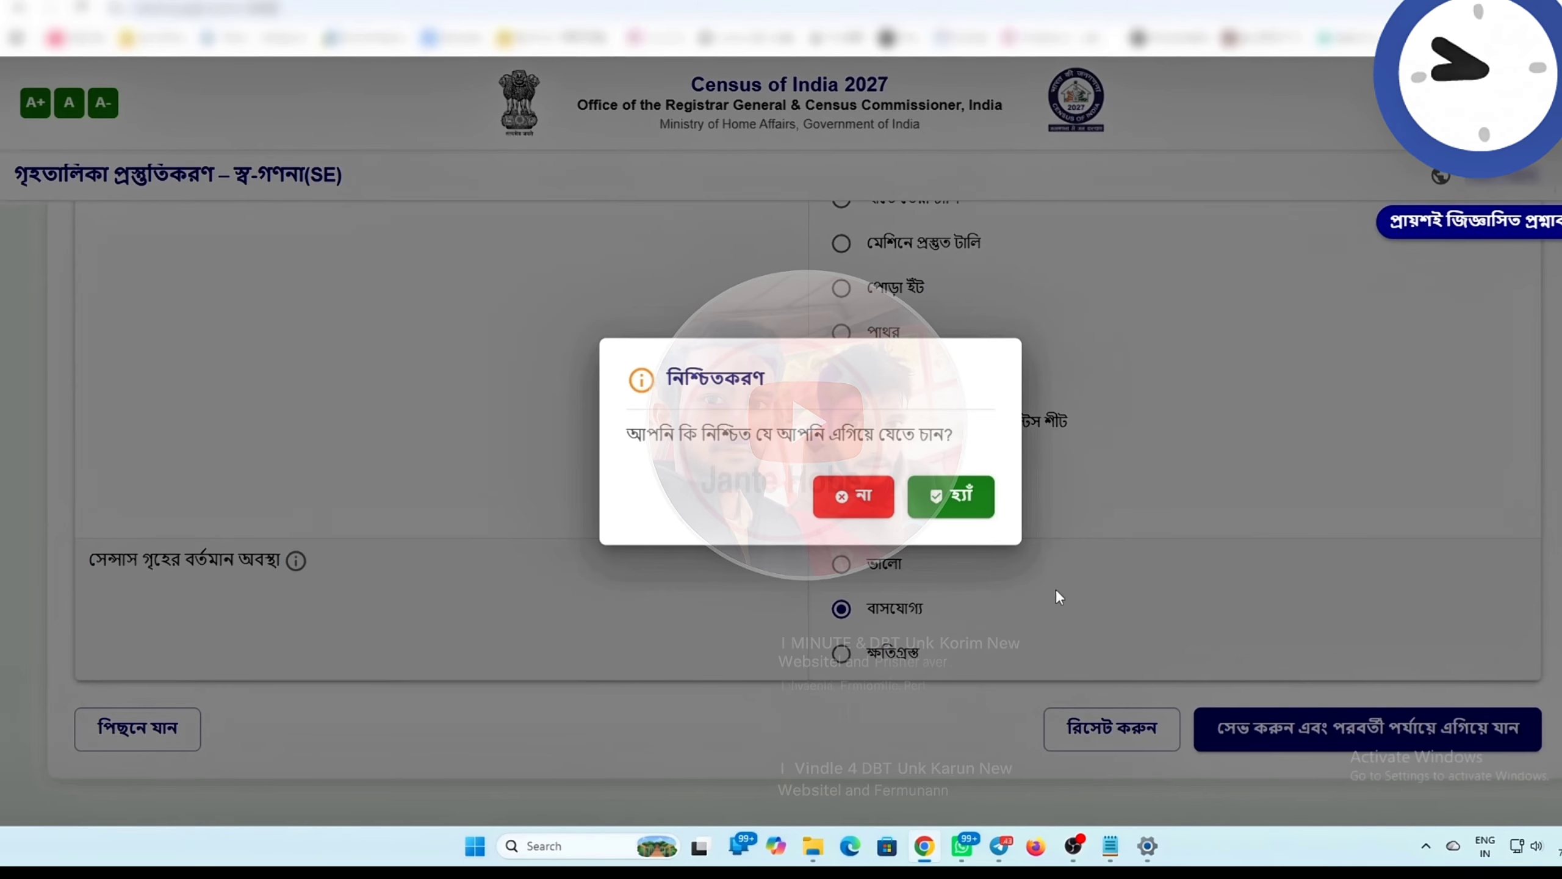
pyautogui.click(963, 508)
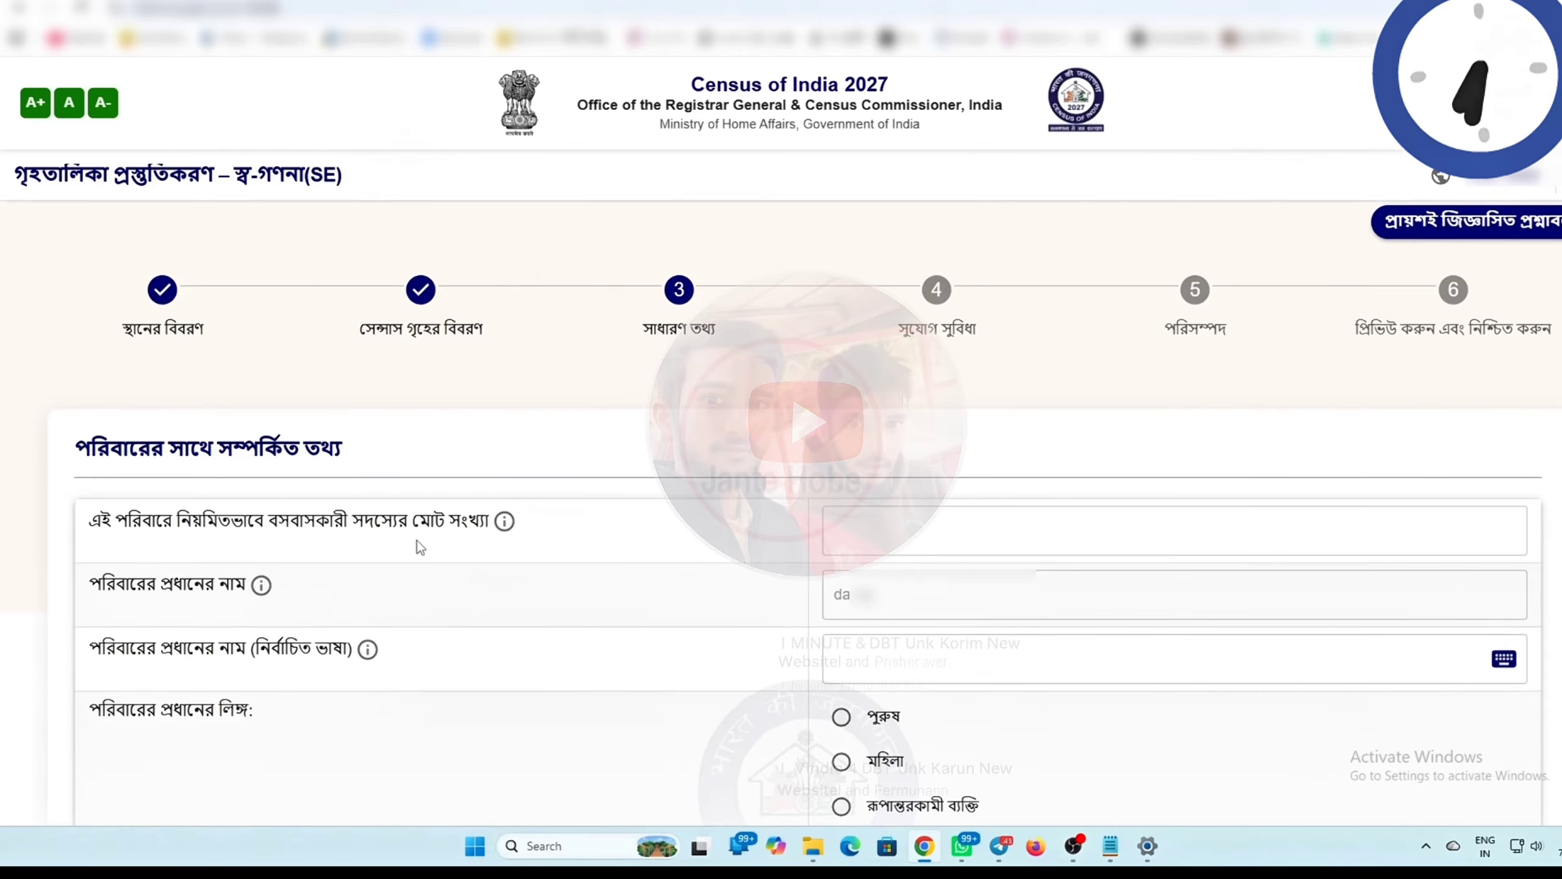
# Set the total number of regular household members to 2 and briefly view the Bengali on-screen keyboard for the household head's name
pyautogui.click(873, 540)
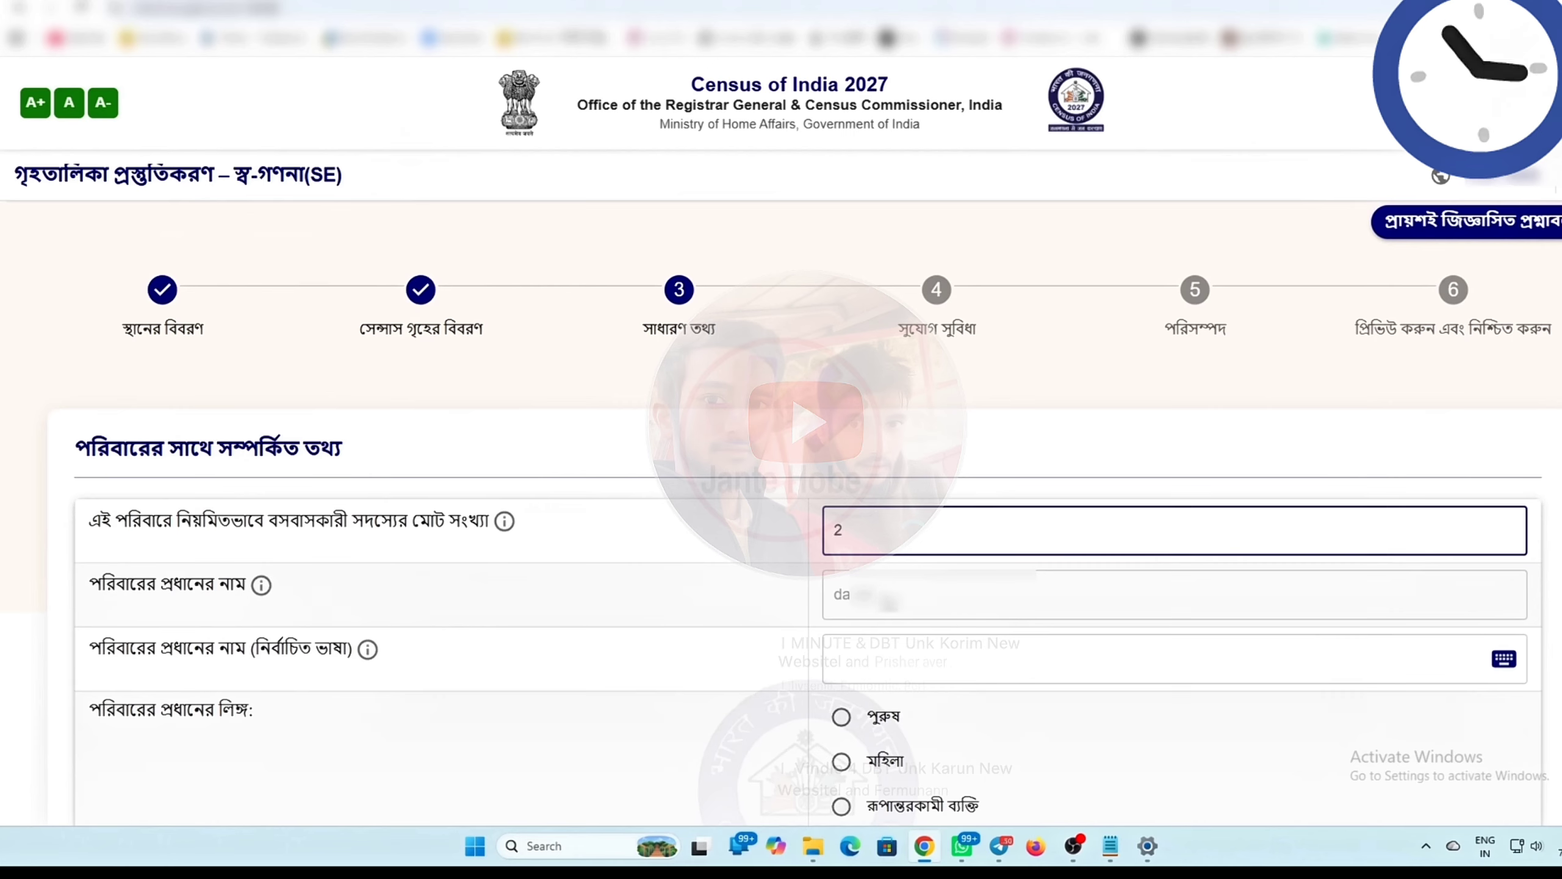
pyautogui.click(885, 600)
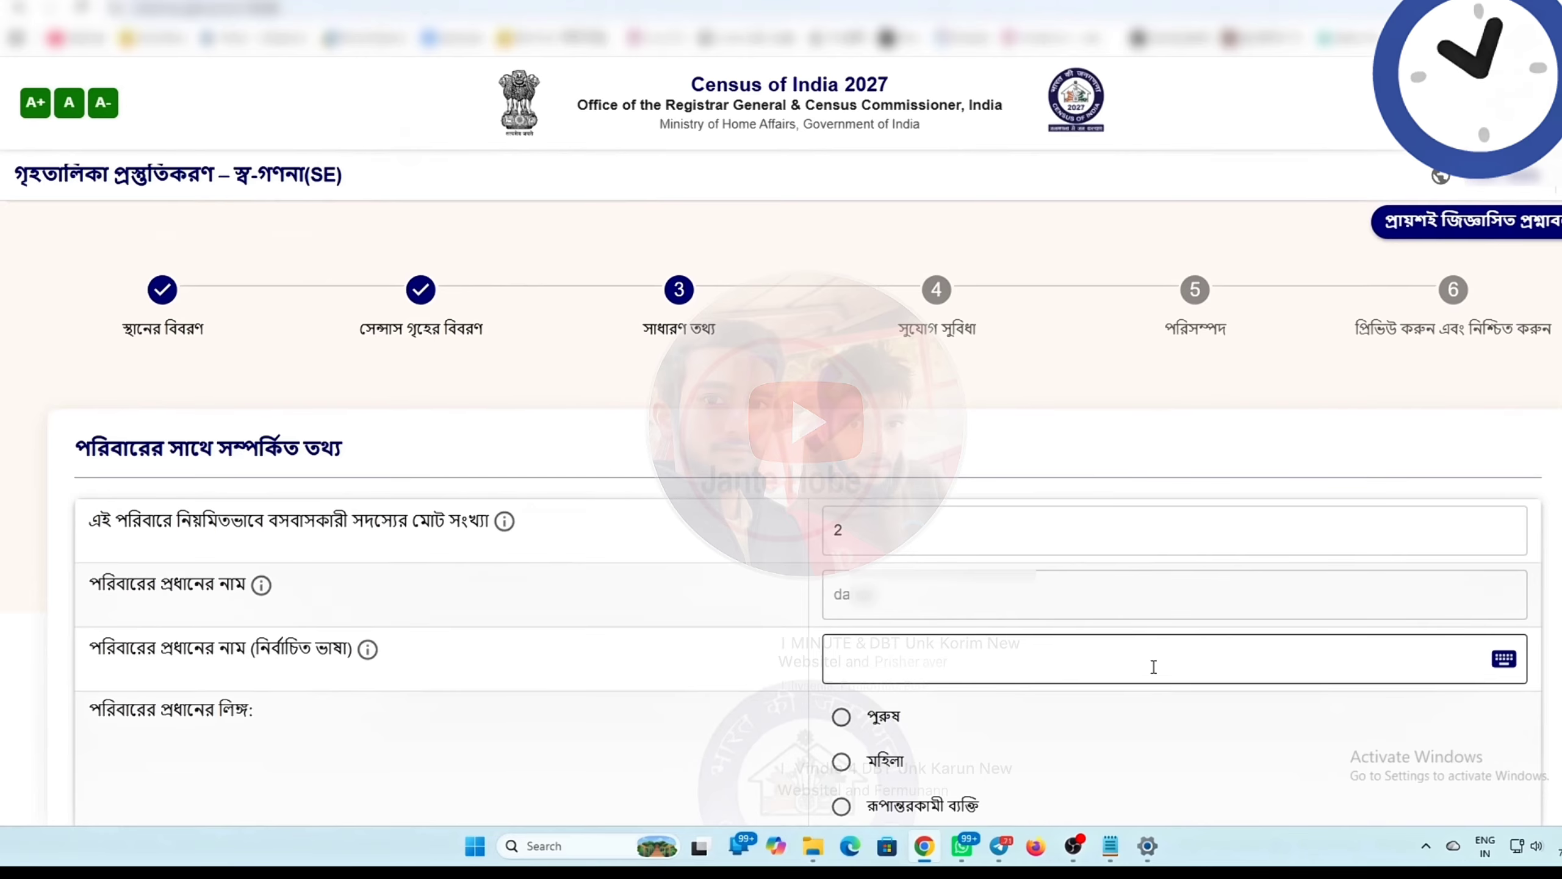
pyautogui.click(1505, 662)
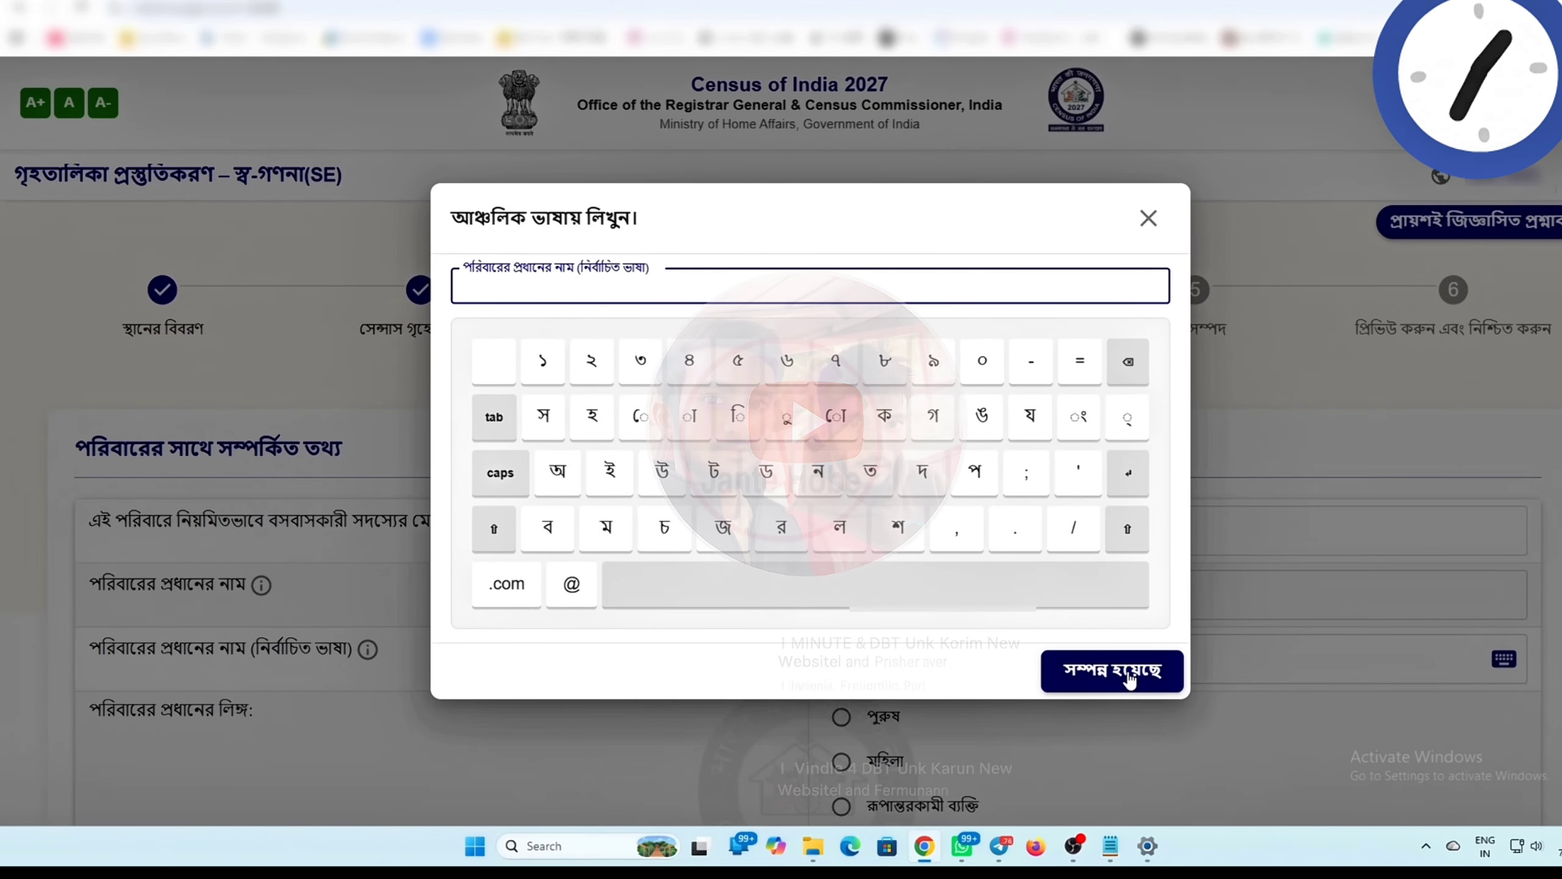
pyautogui.click(1148, 218)
# Set the household head's gender to পুরুষ (male) and the SC/ST category to অন্যান্য (other)
pyautogui.scroll(-5, 904, 667)
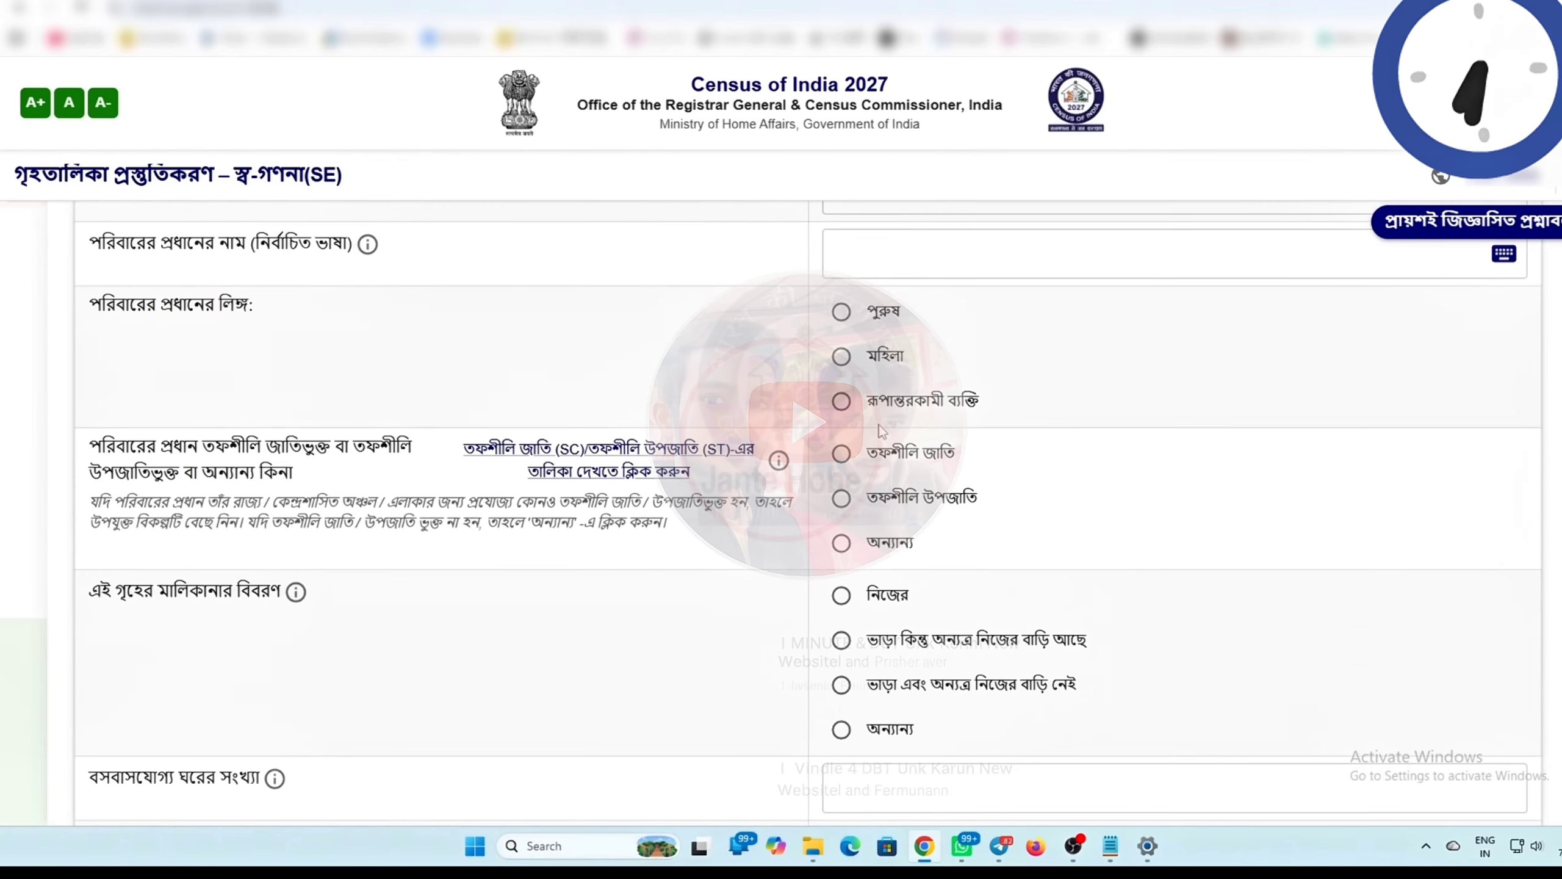
pyautogui.click(841, 314)
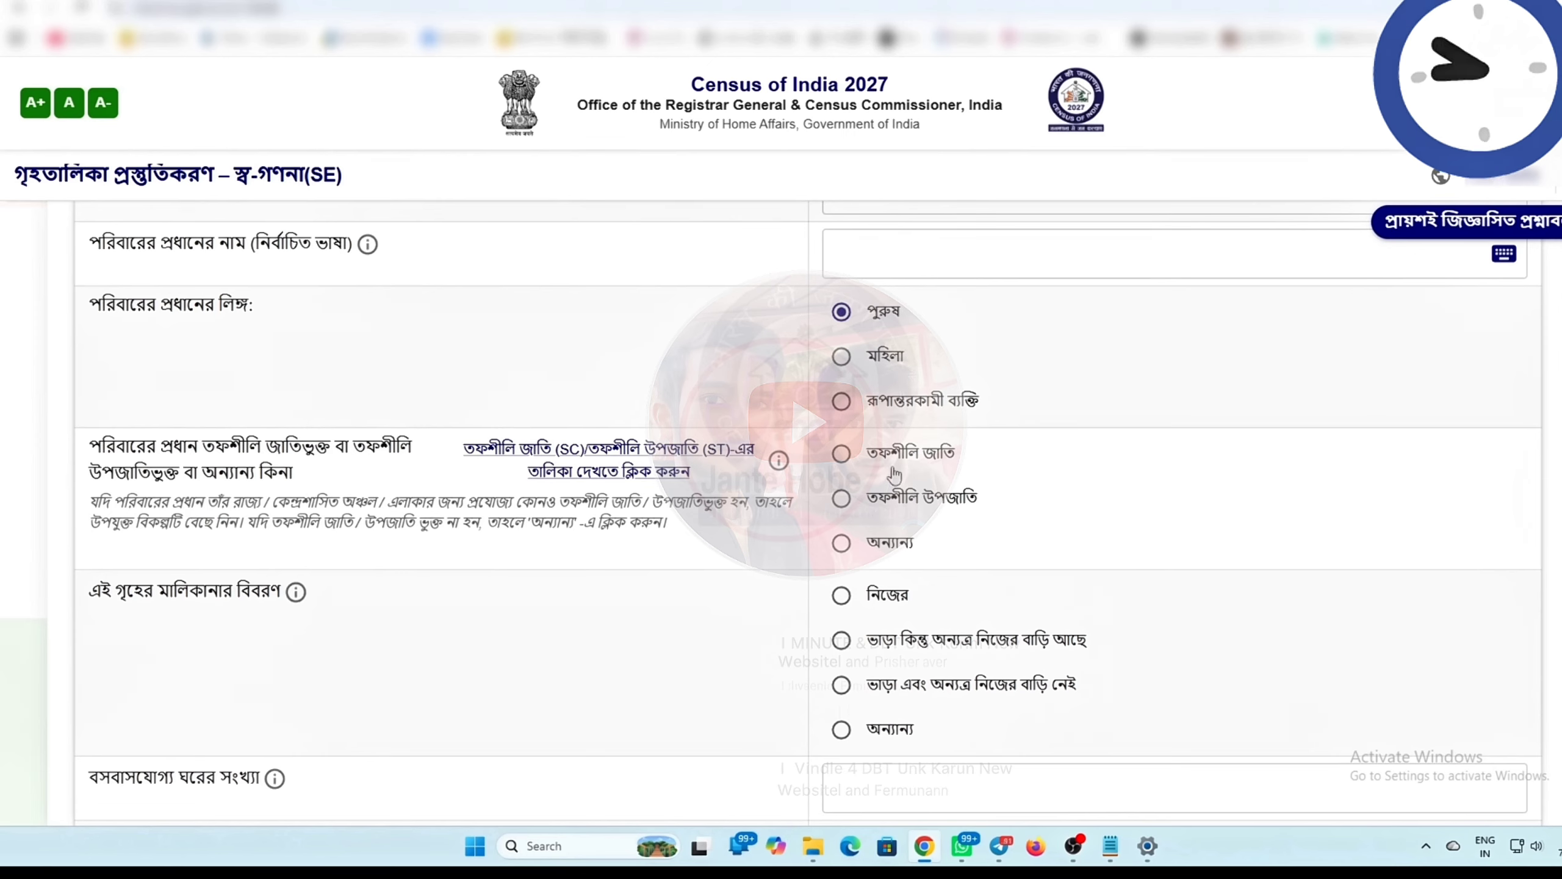
pyautogui.click(844, 458)
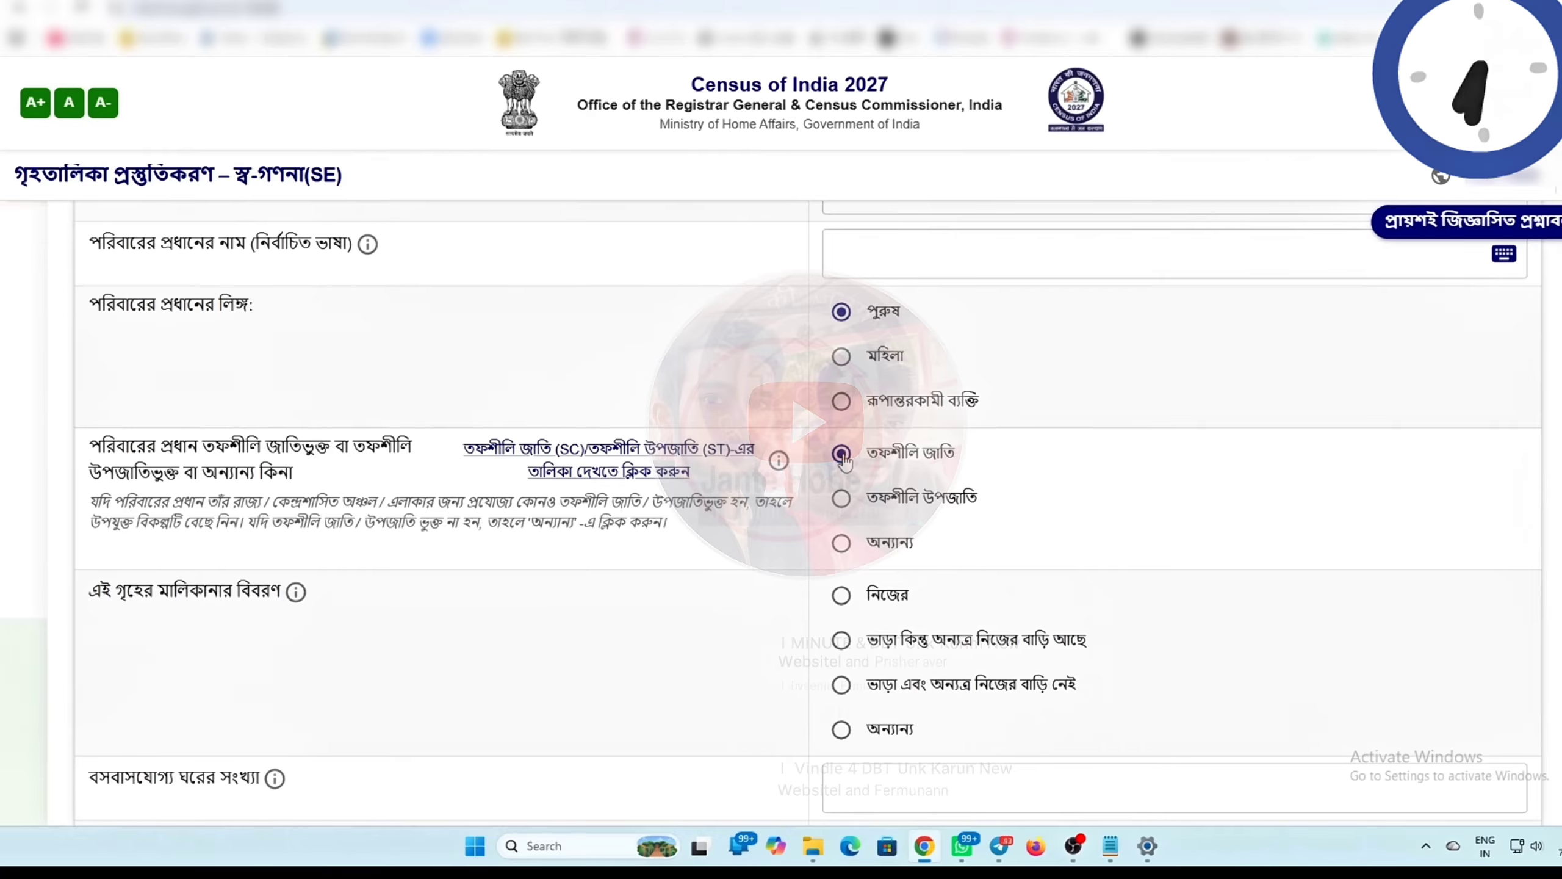
pyautogui.scroll(-1, 844, 458)
pyautogui.click(843, 458)
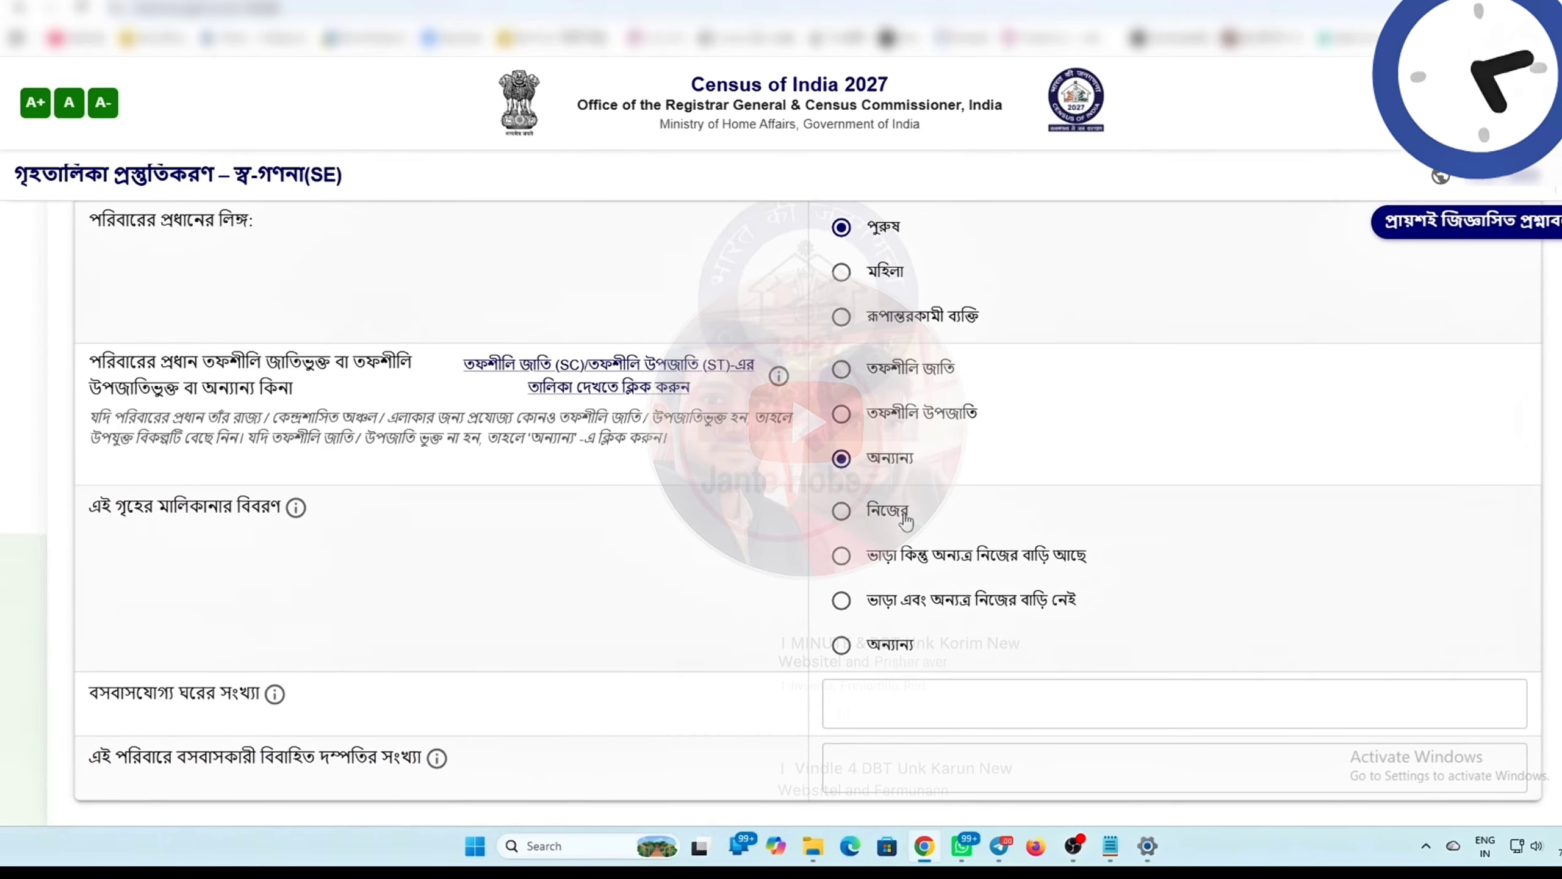
# Set the house ownership status to নিজের (own) and the number of dwelling rooms to 2
pyautogui.click(841, 512)
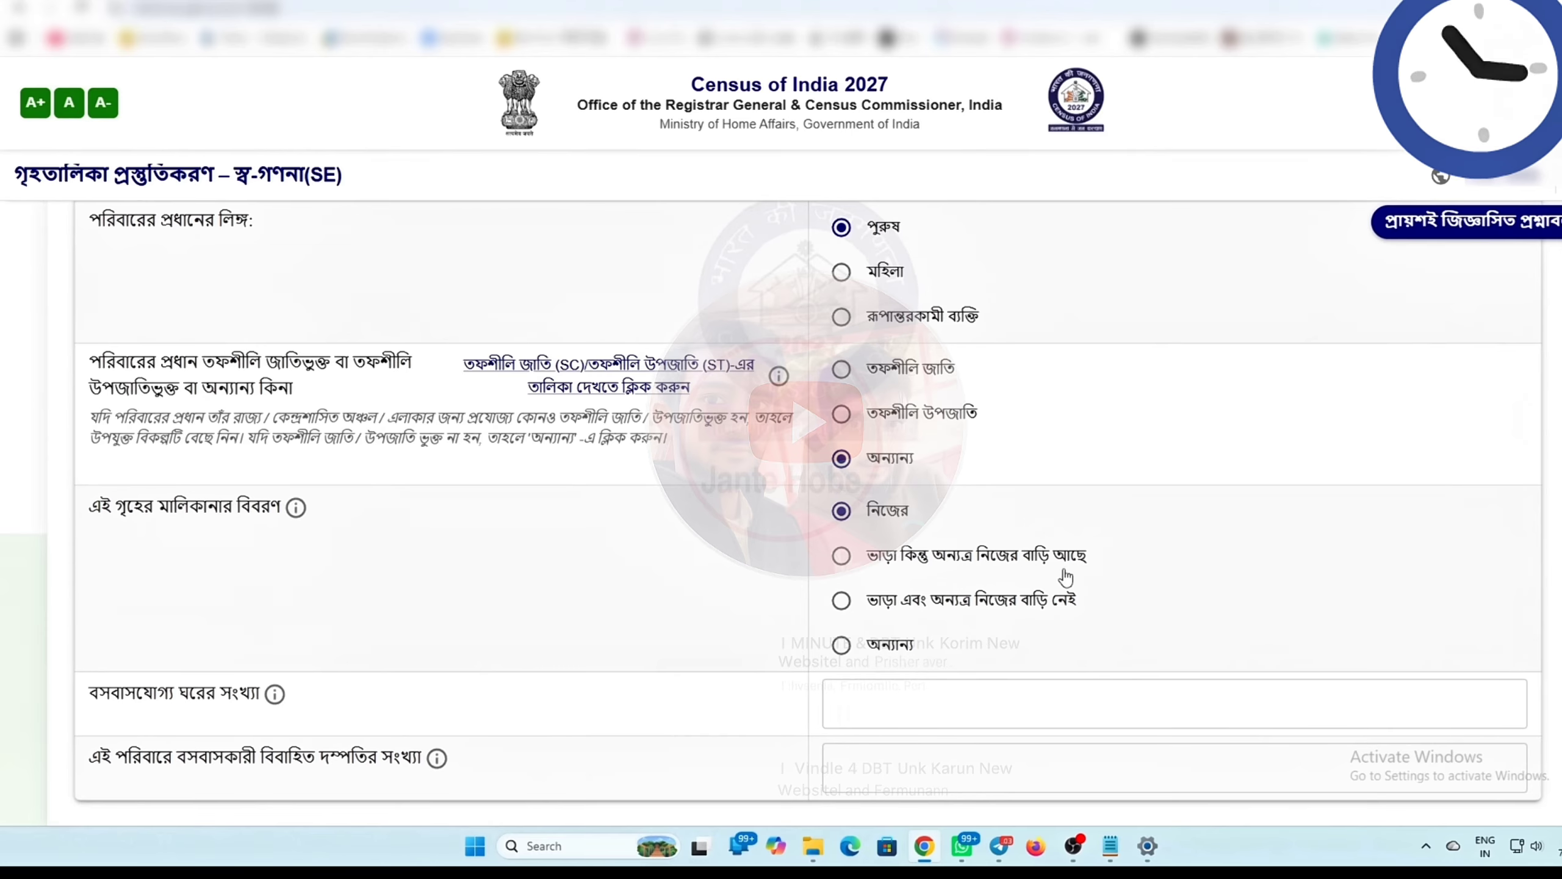
pyautogui.scroll(-1, 438, 652)
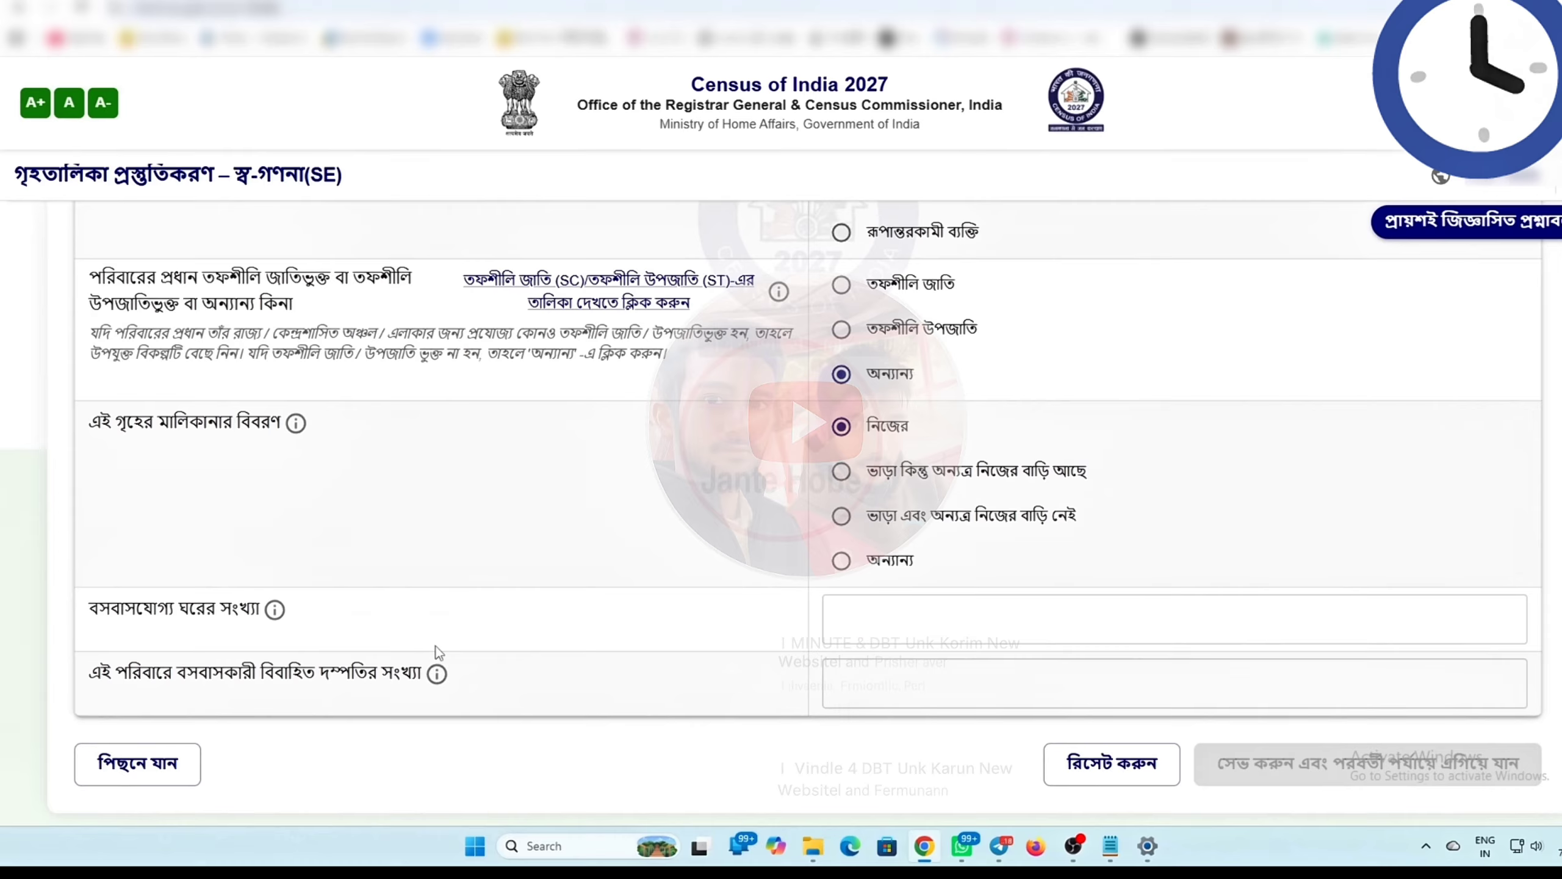
pyautogui.click(907, 622)
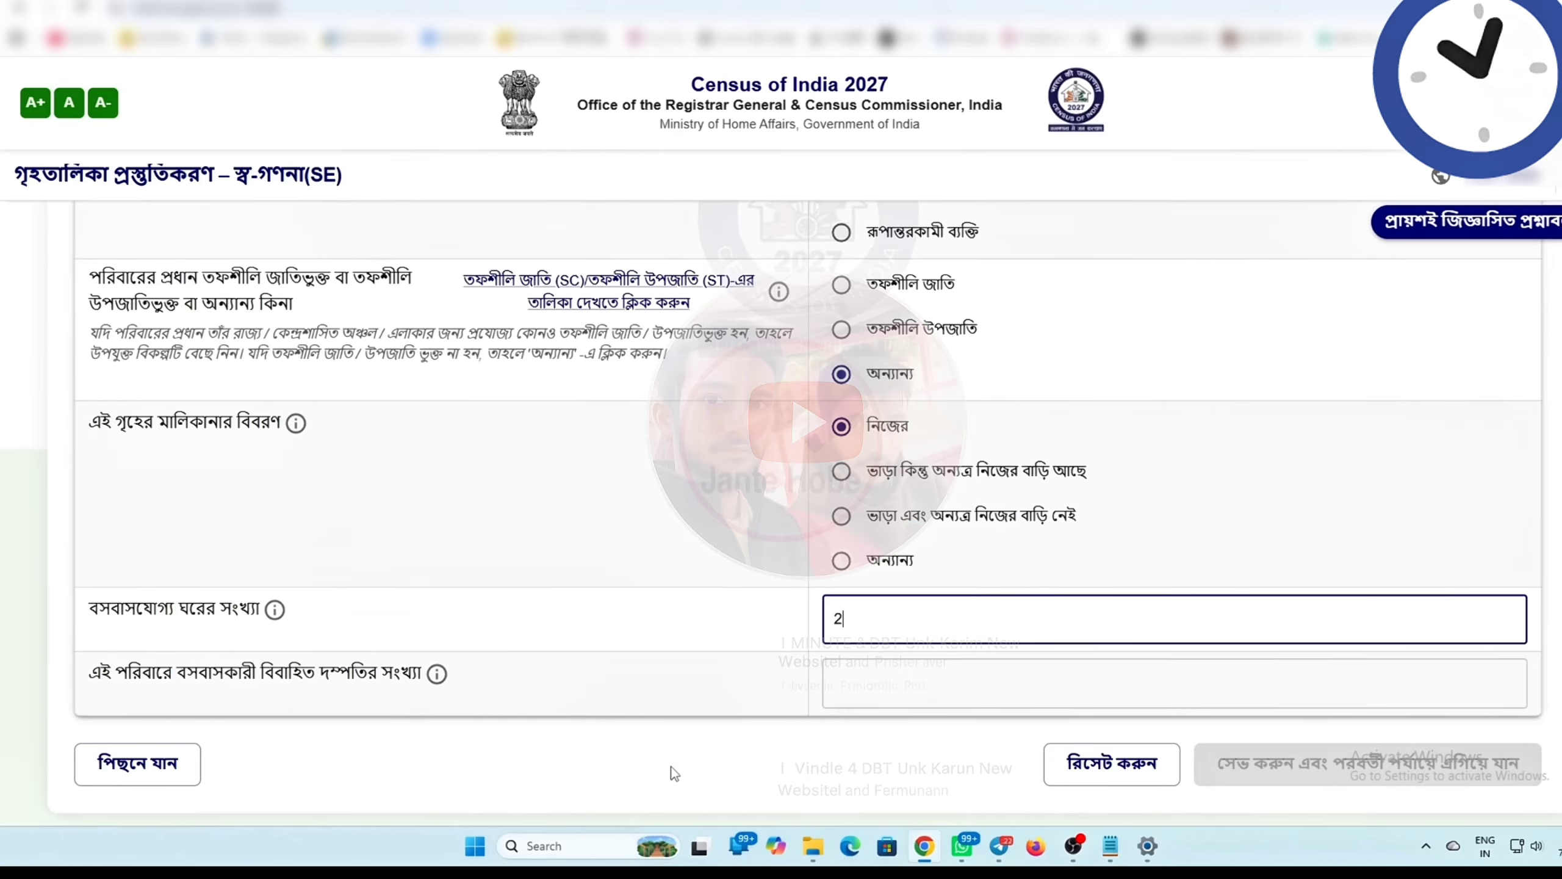
# Set the number of married couples living in the household to 1, then save and continue to the household amenities section
pyautogui.click(868, 688)
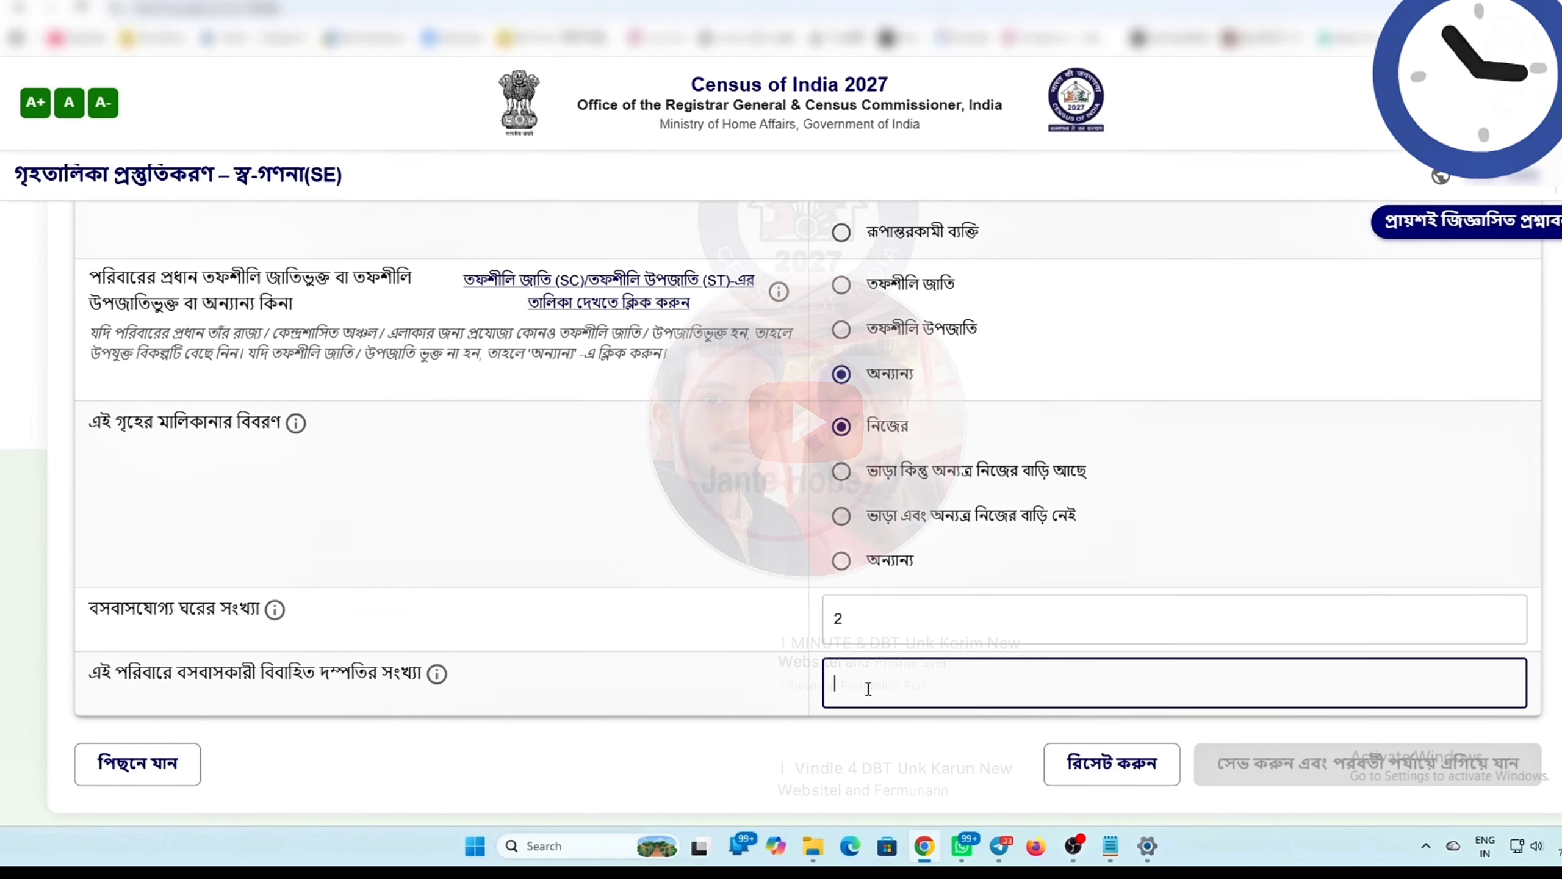
pyautogui.write('1')
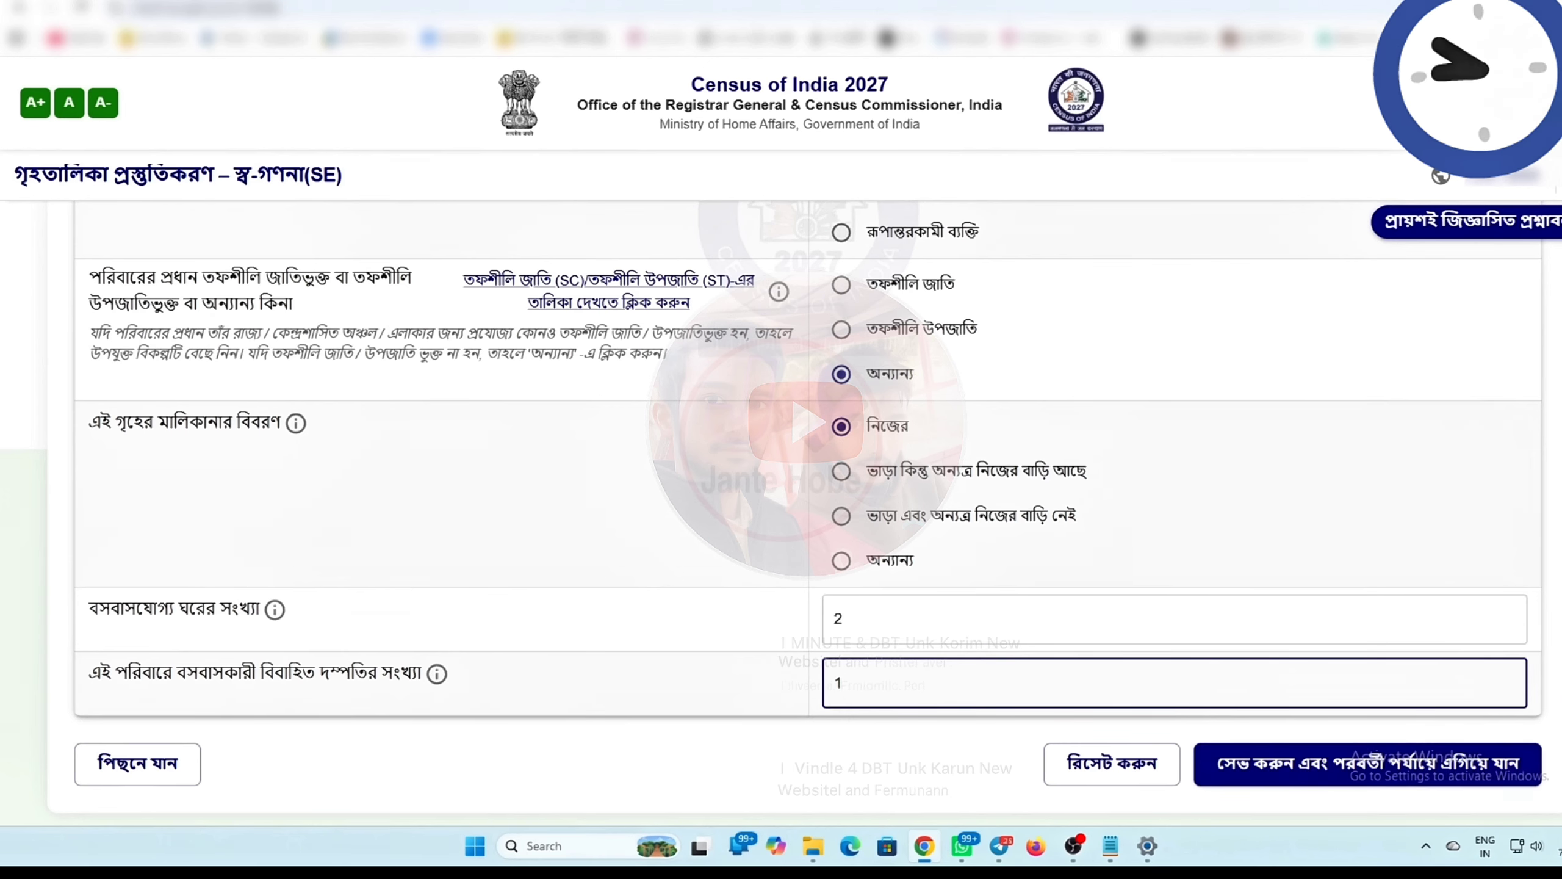
pyautogui.click(1414, 775)
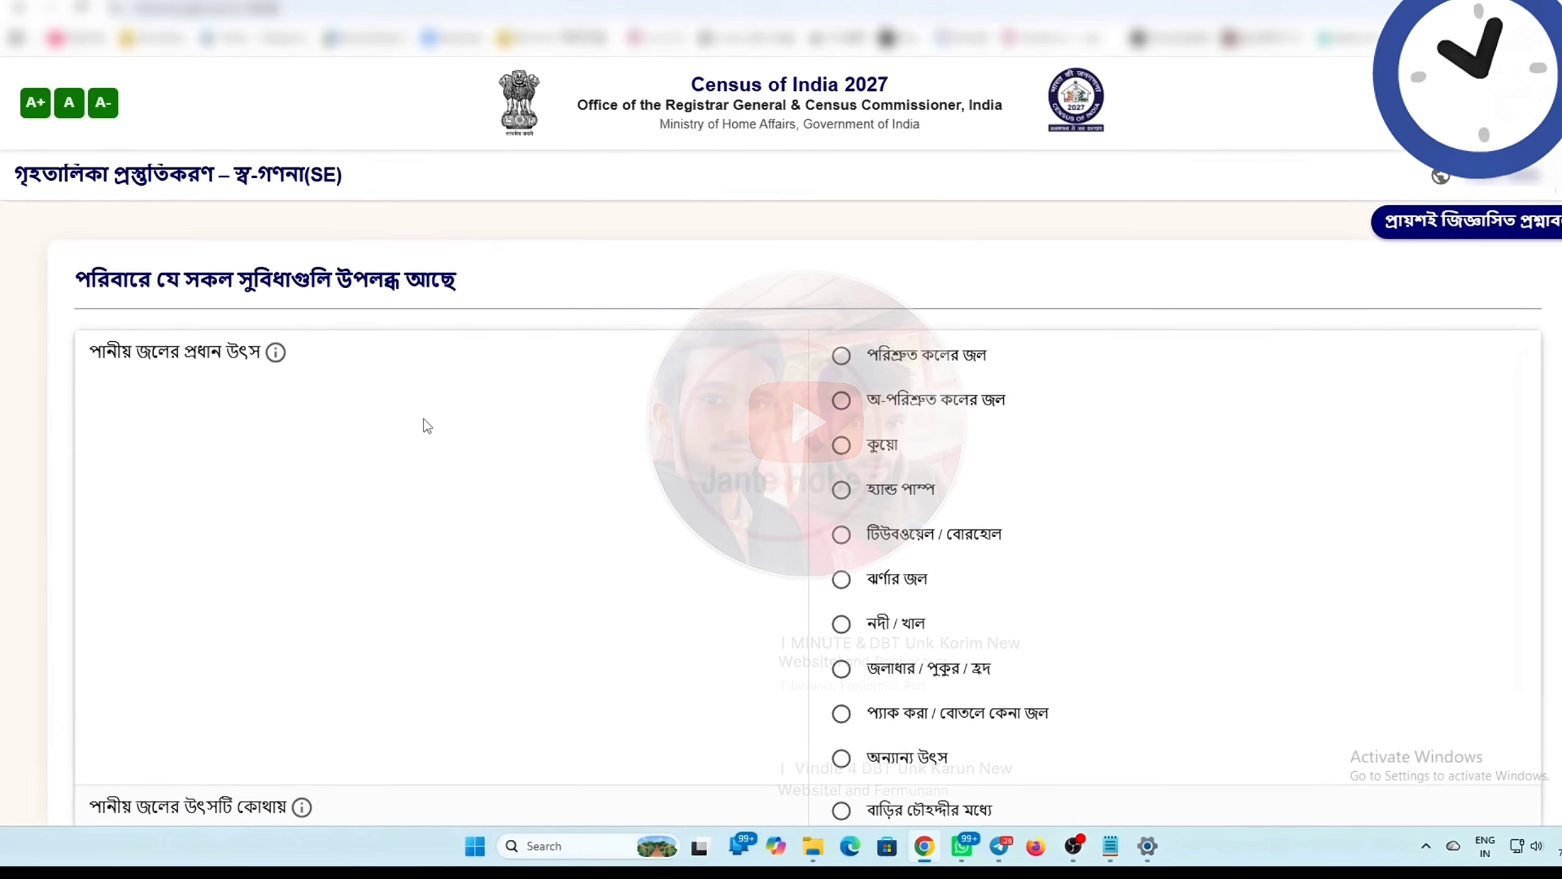
# Set the main drinking water source to টিউবওয়েল / বোরহোল (tubewell/borehole) and its location to দূরে (away)
pyautogui.scroll(-1, 424, 420)
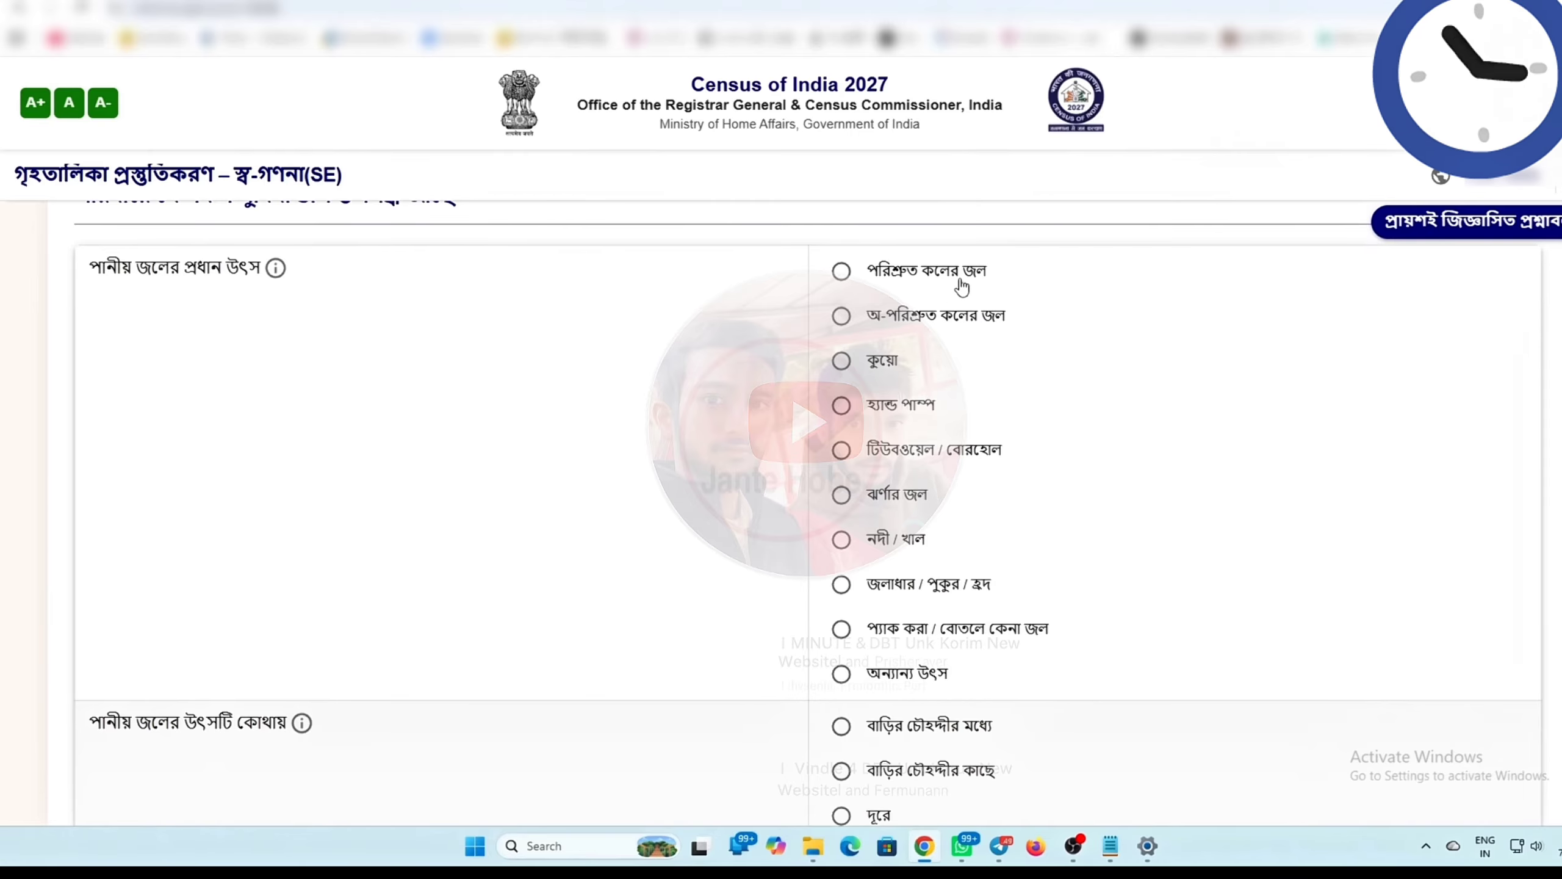
pyautogui.click(841, 452)
pyautogui.scroll(-2, 994, 548)
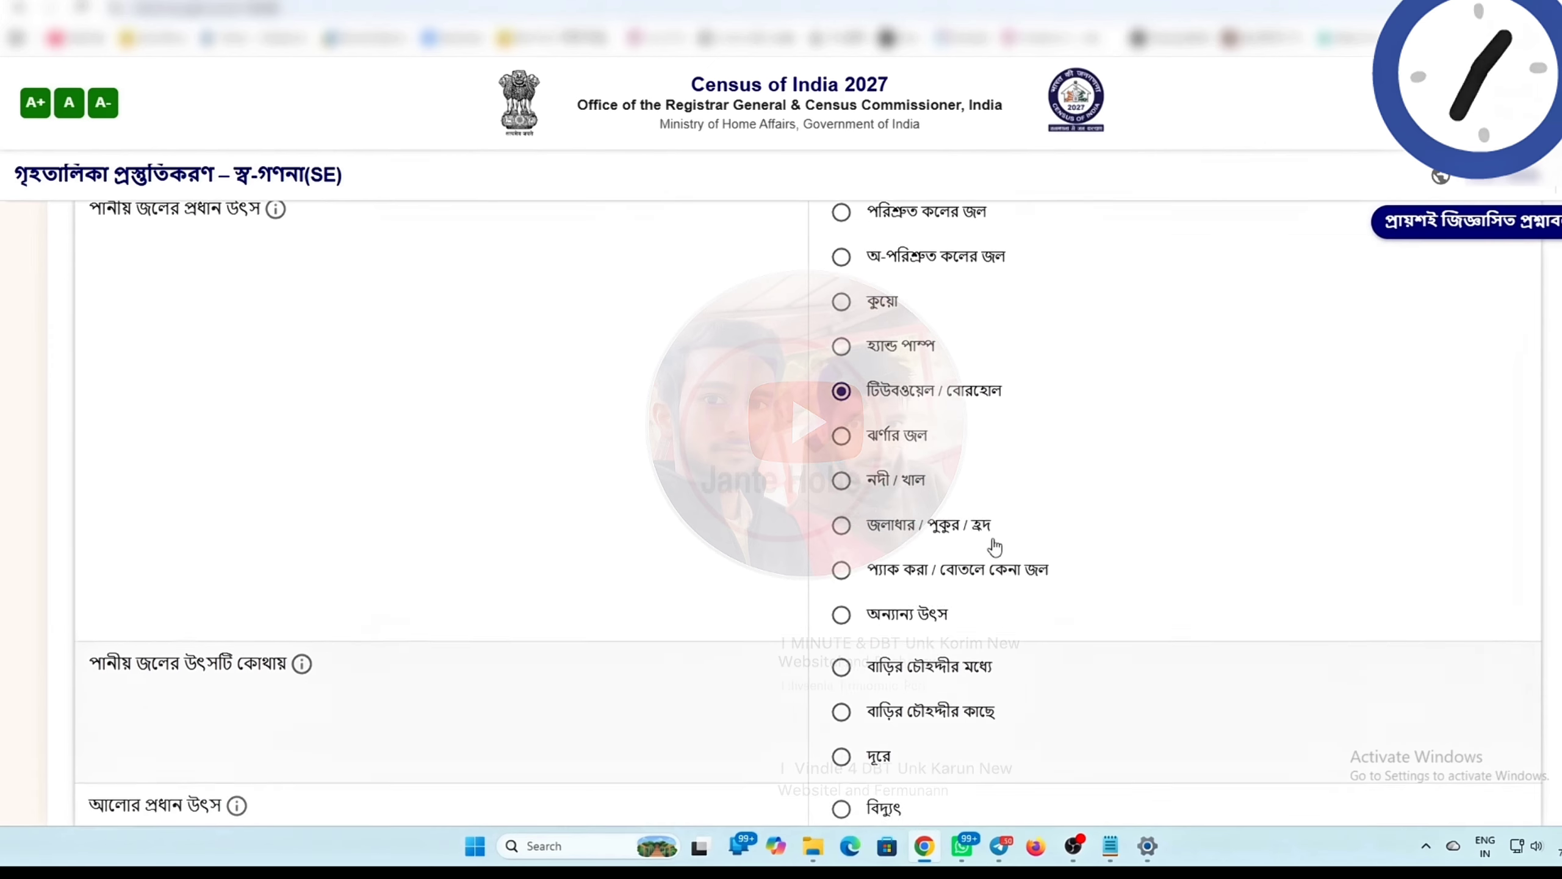
pyautogui.scroll(-2, 236, 702)
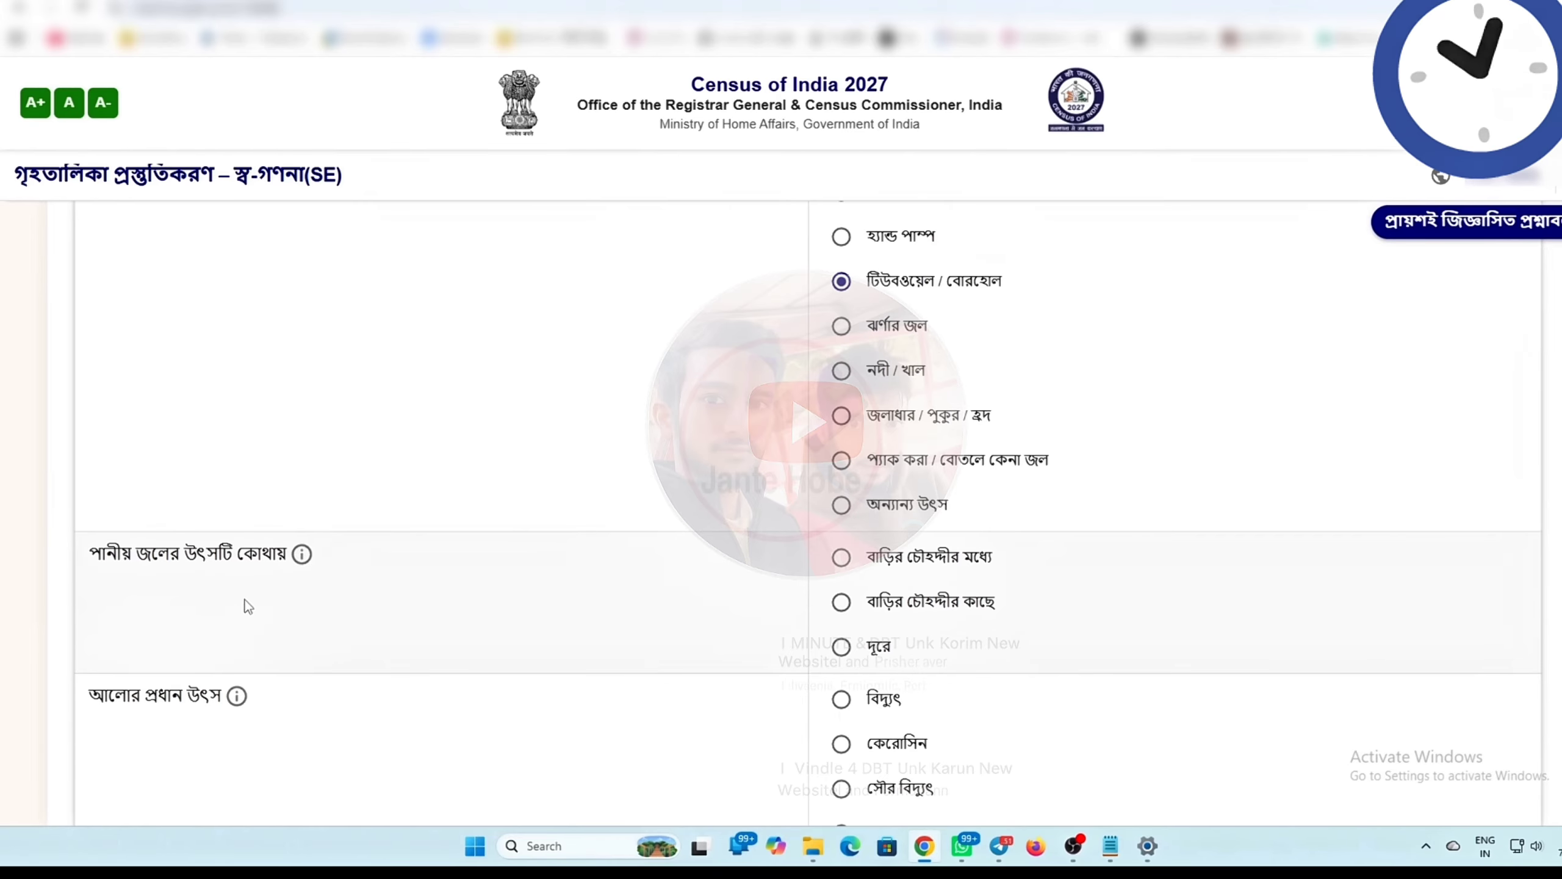
pyautogui.click(842, 646)
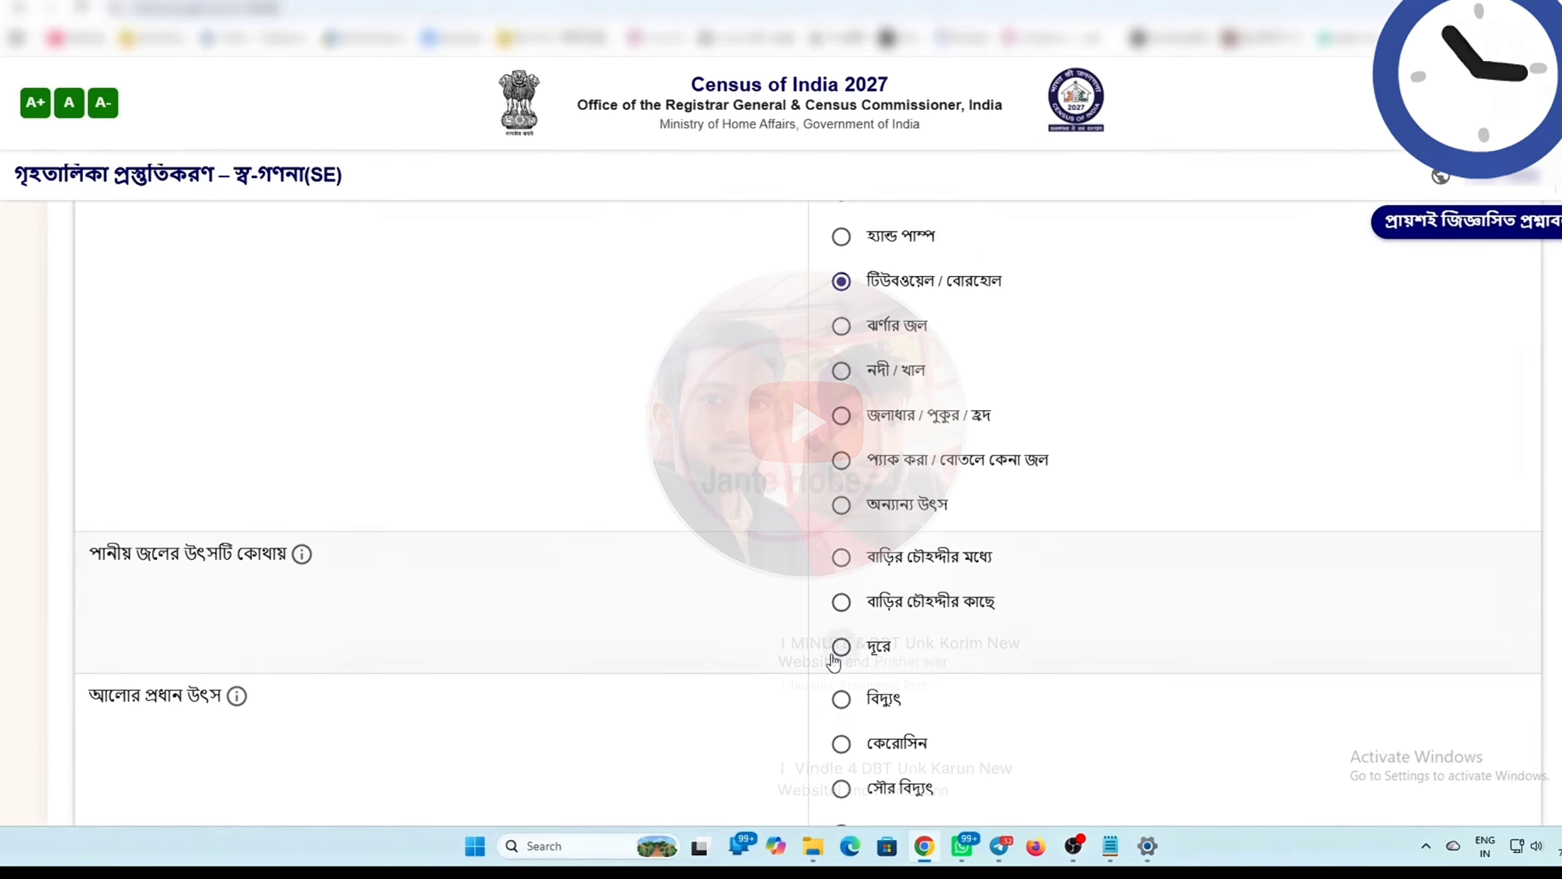
# Set the main lighting source to বিদ্যুৎ (electricity) and latrine access to কেবলমাত্র এই পরিবারটির ব্যবহারের জন্য (exclusive to this household)
pyautogui.scroll(-5, 374, 534)
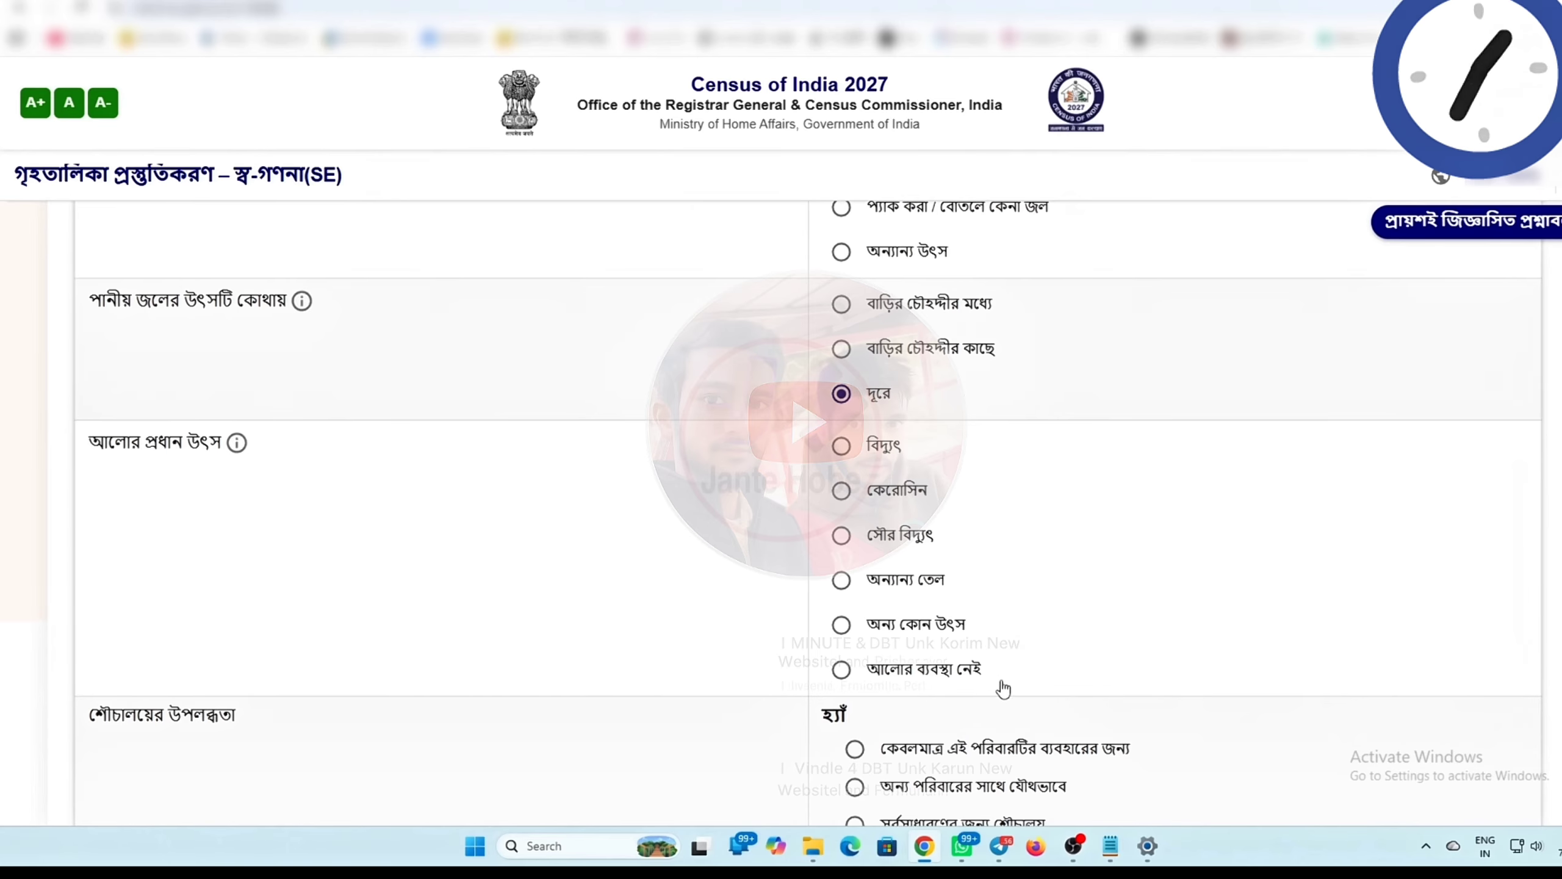
pyautogui.click(841, 446)
pyautogui.scroll(-5, 261, 416)
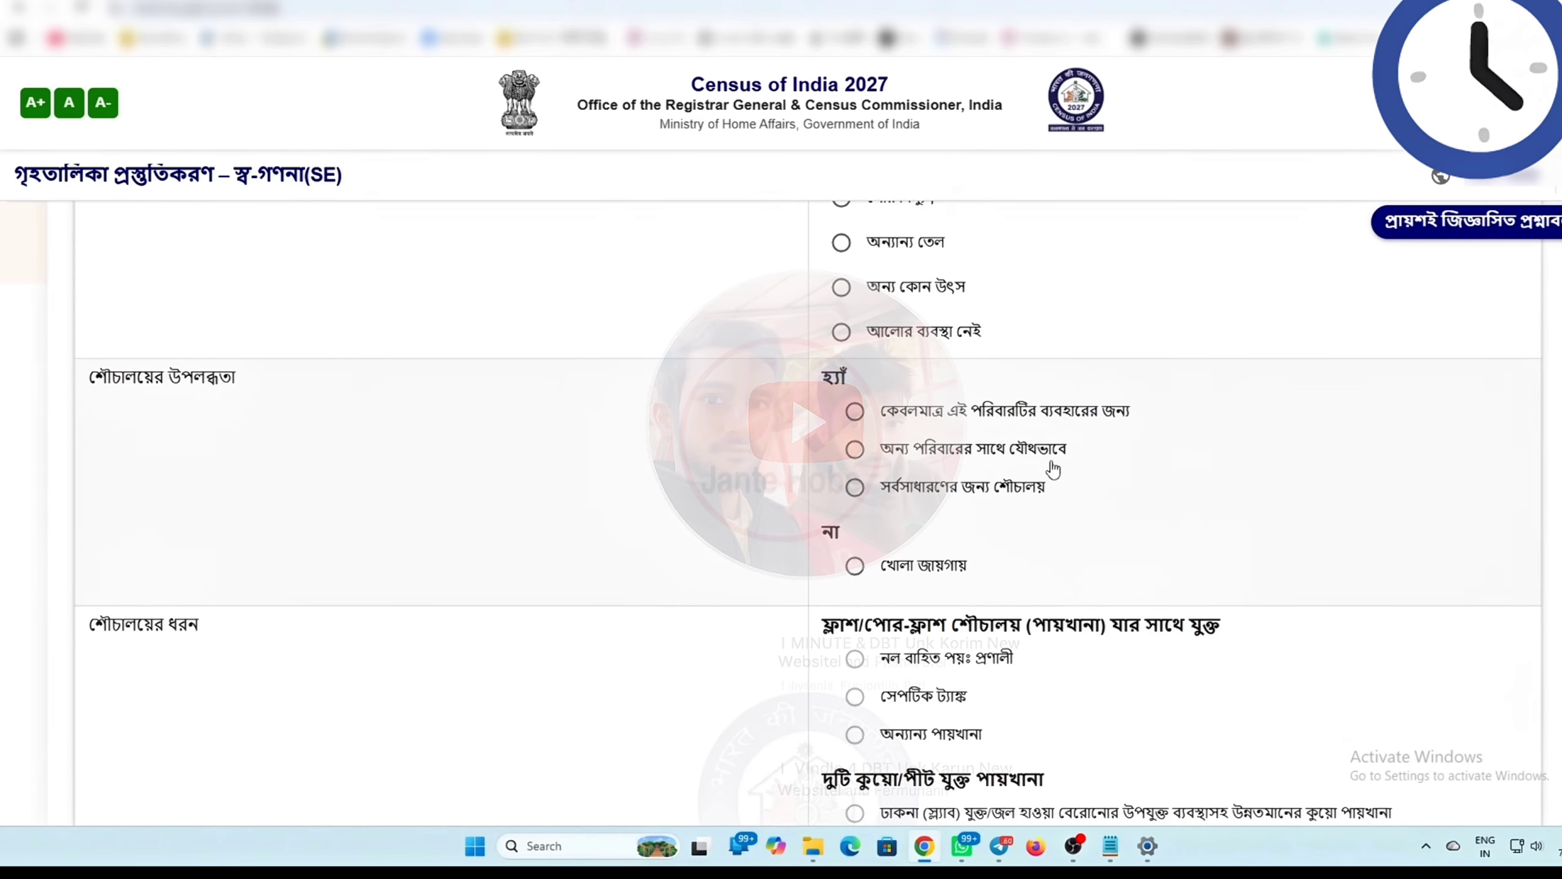
pyautogui.click(856, 414)
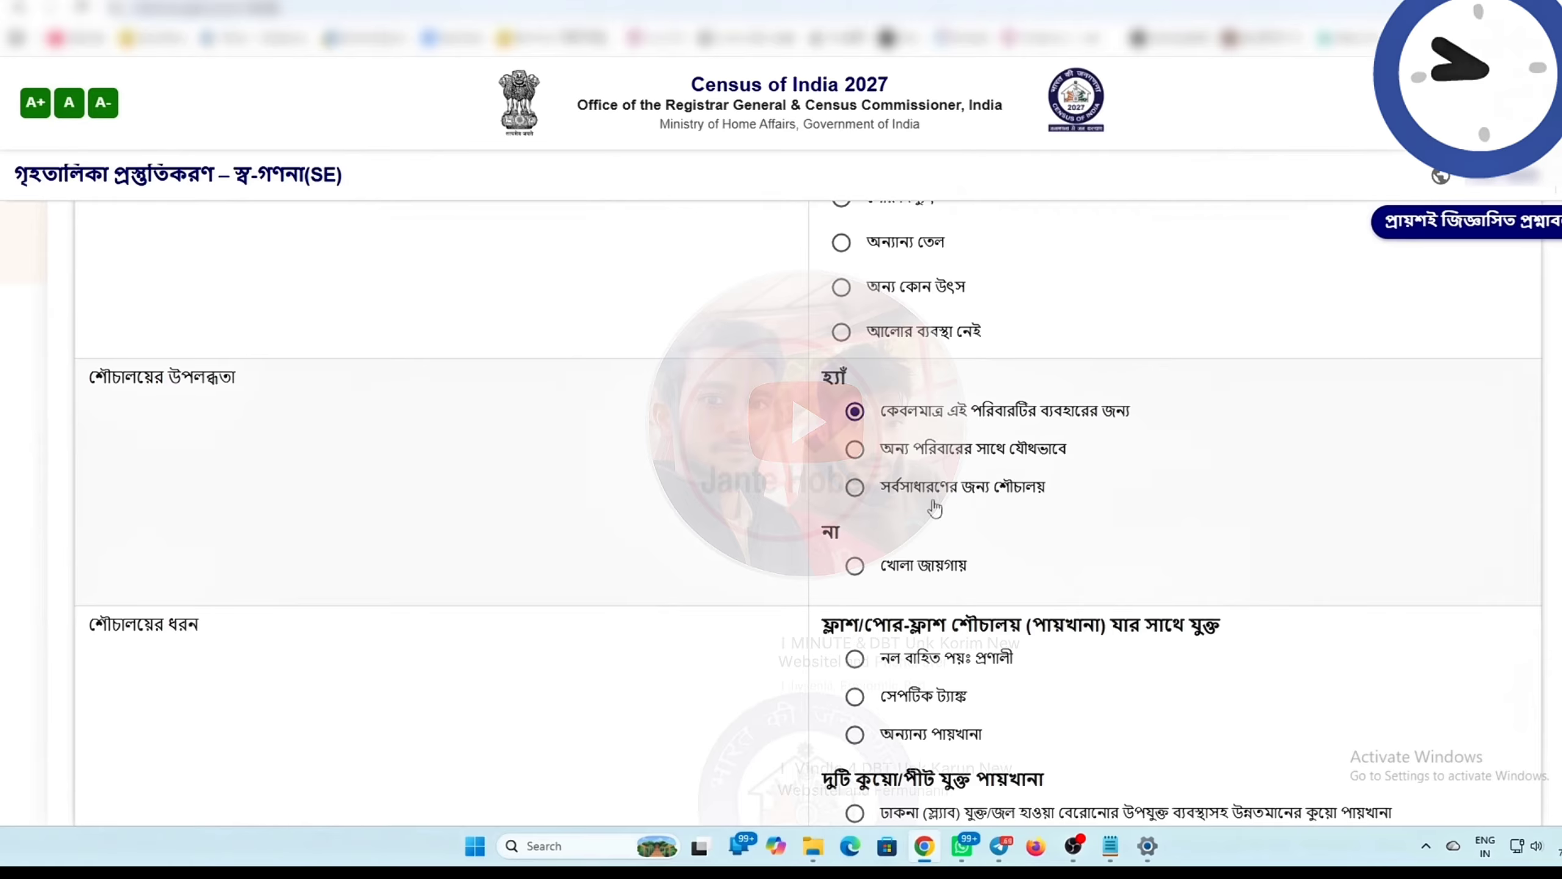
pyautogui.click(855, 566)
pyautogui.click(857, 412)
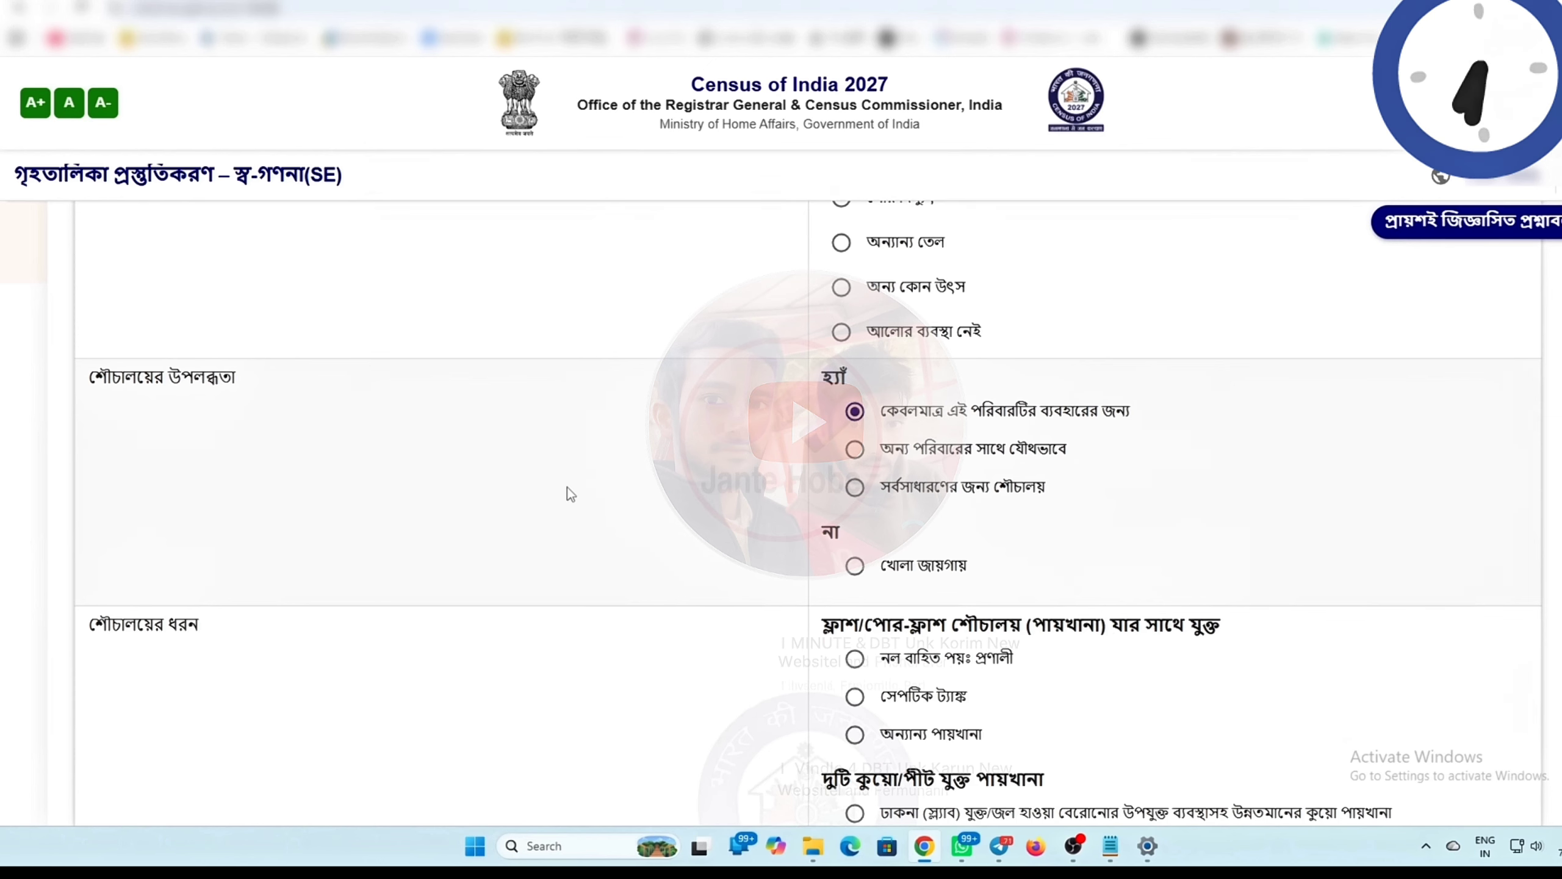
# Set the latrine type to a flush/pour-flush latrine connected to a সেপটিক ট্যাঙ্ক (septic tank)
pyautogui.scroll(-4, 603, 593)
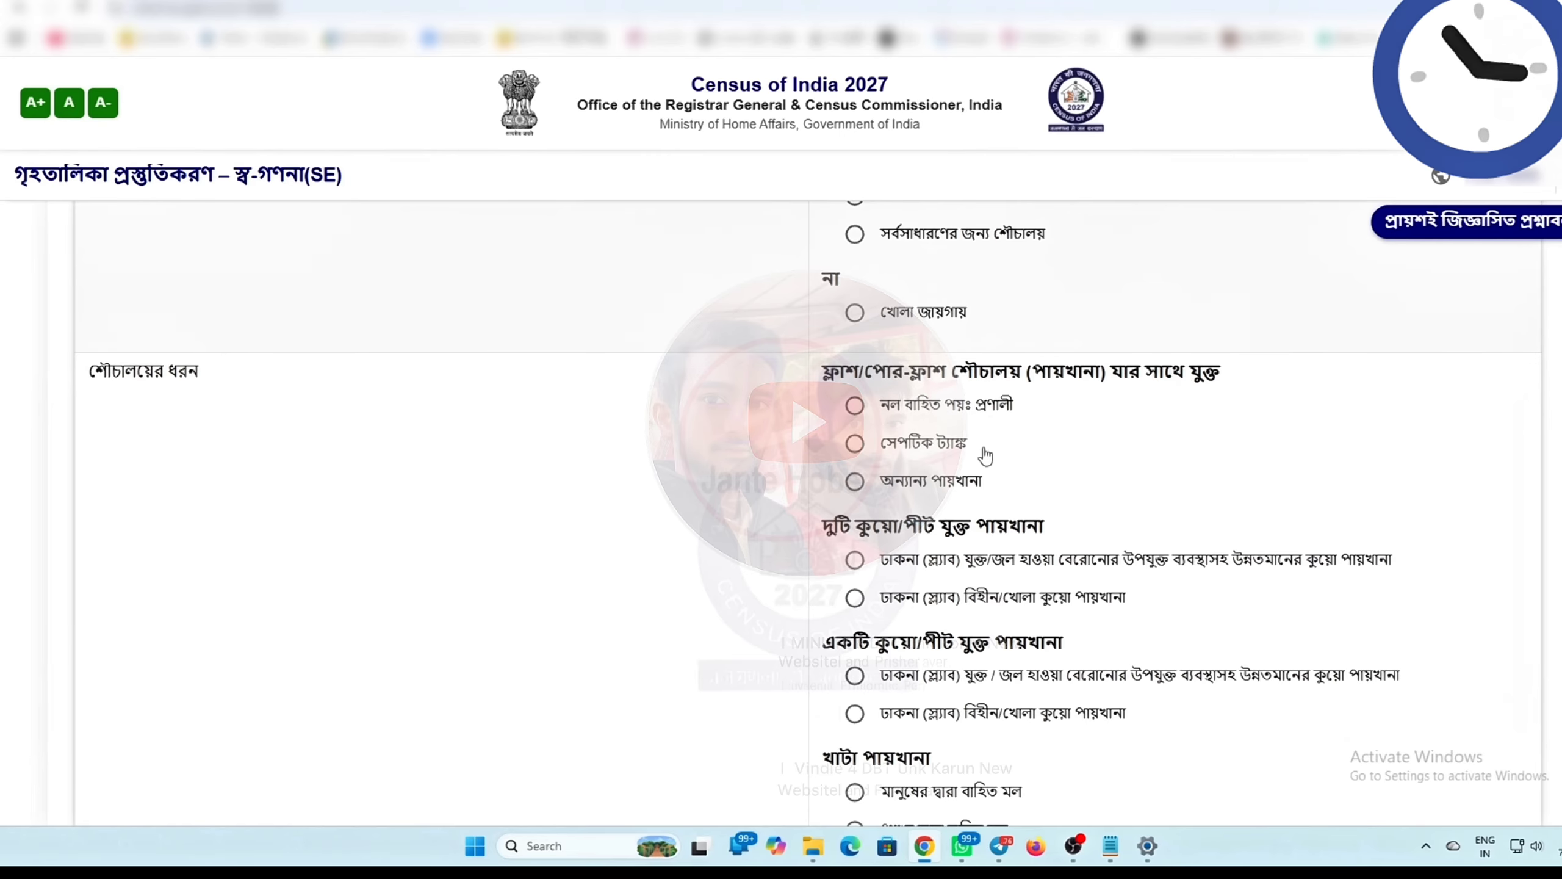
pyautogui.click(854, 446)
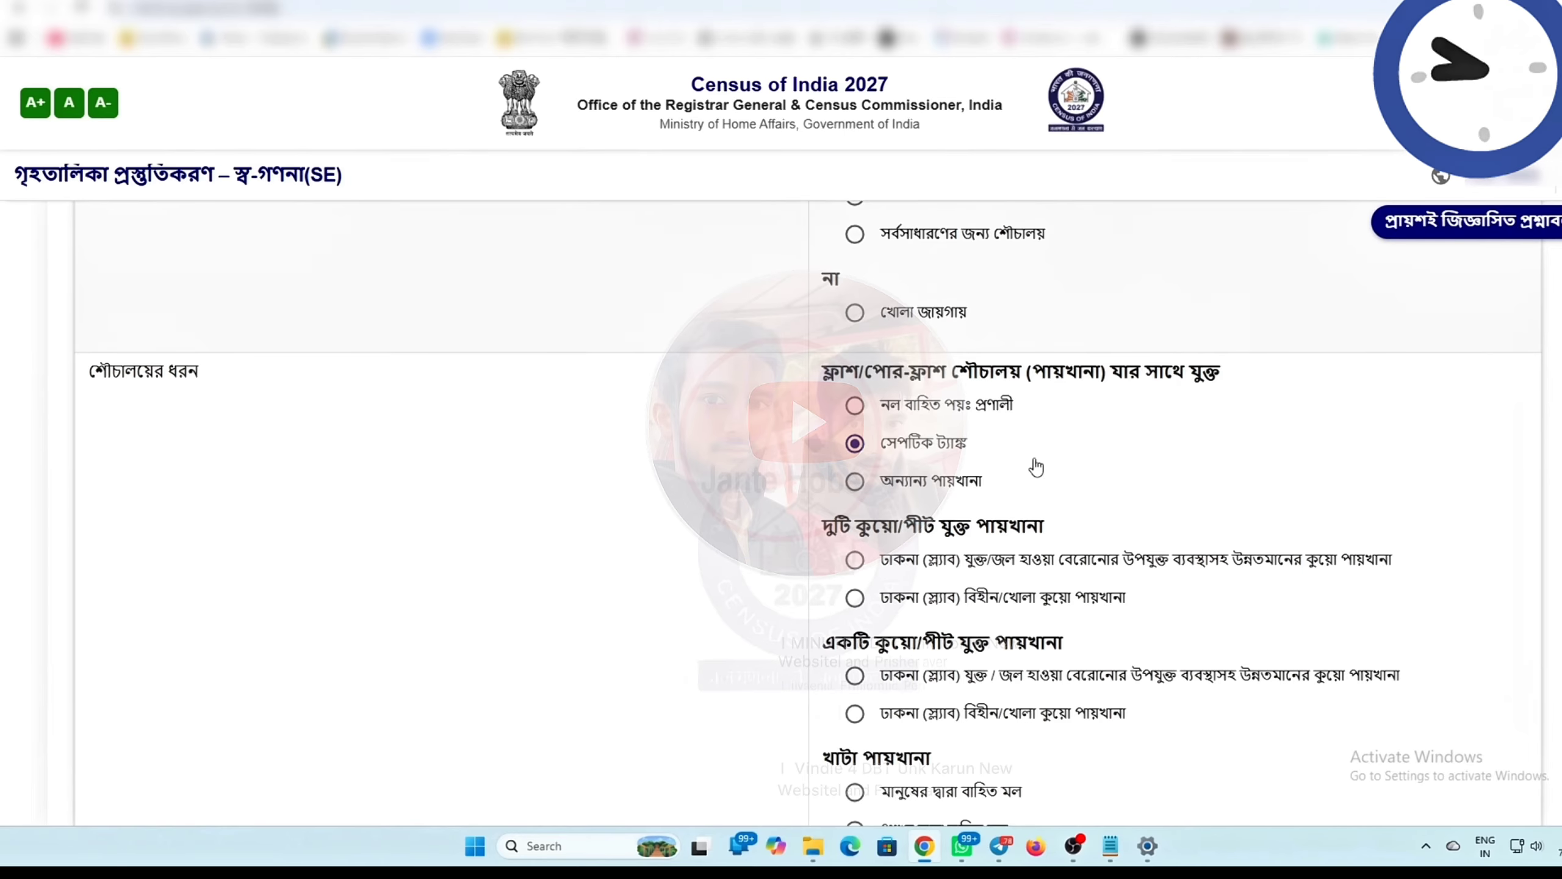
pyautogui.scroll(-1, 946, 493)
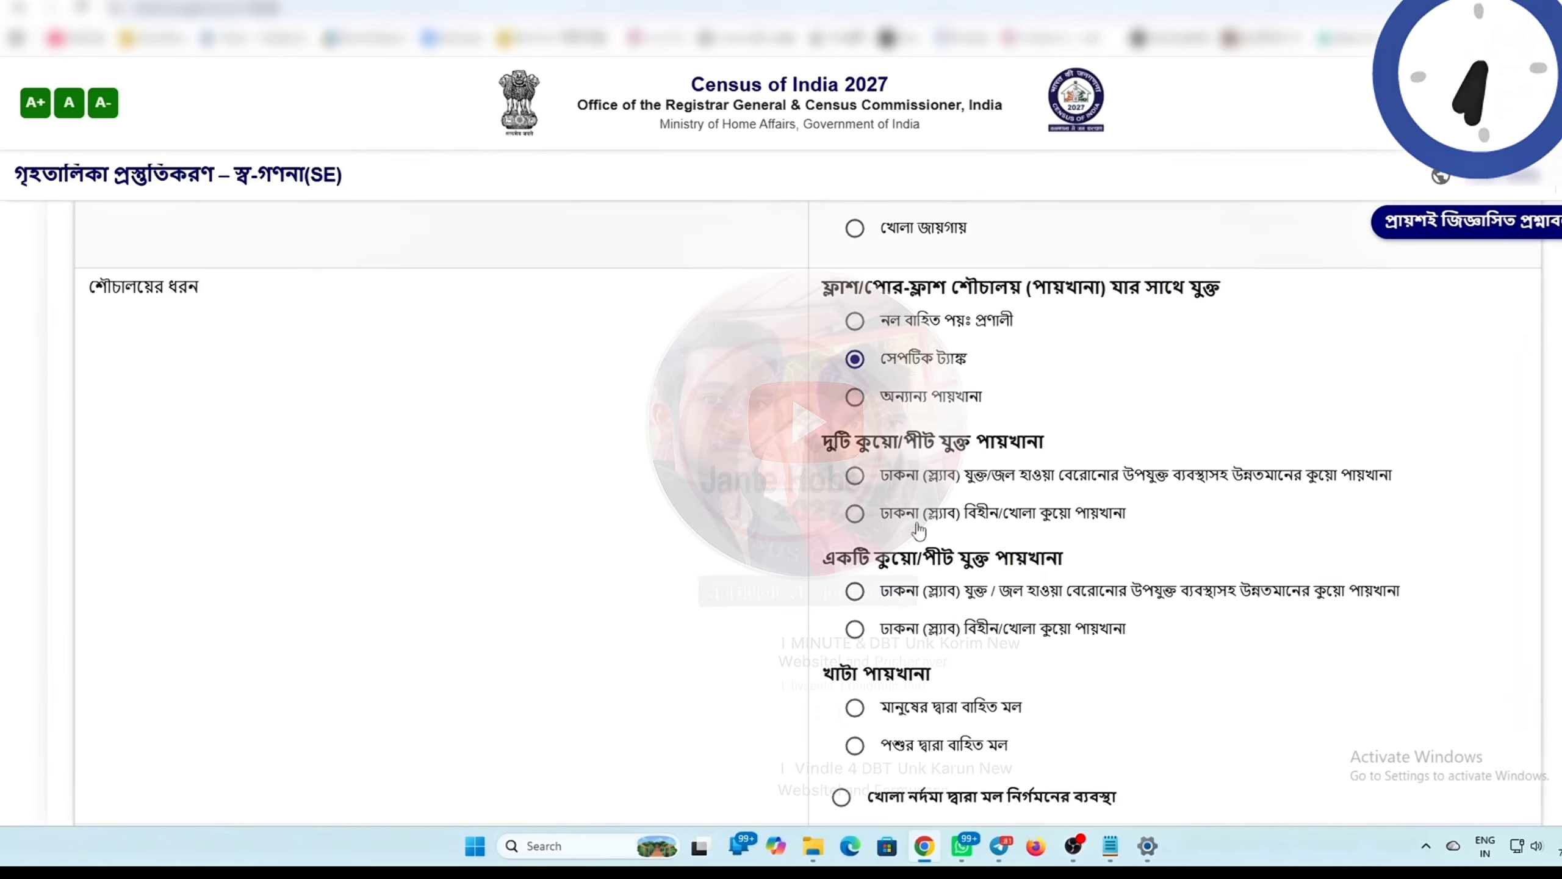
pyautogui.click(856, 478)
pyautogui.scroll(-1, 952, 581)
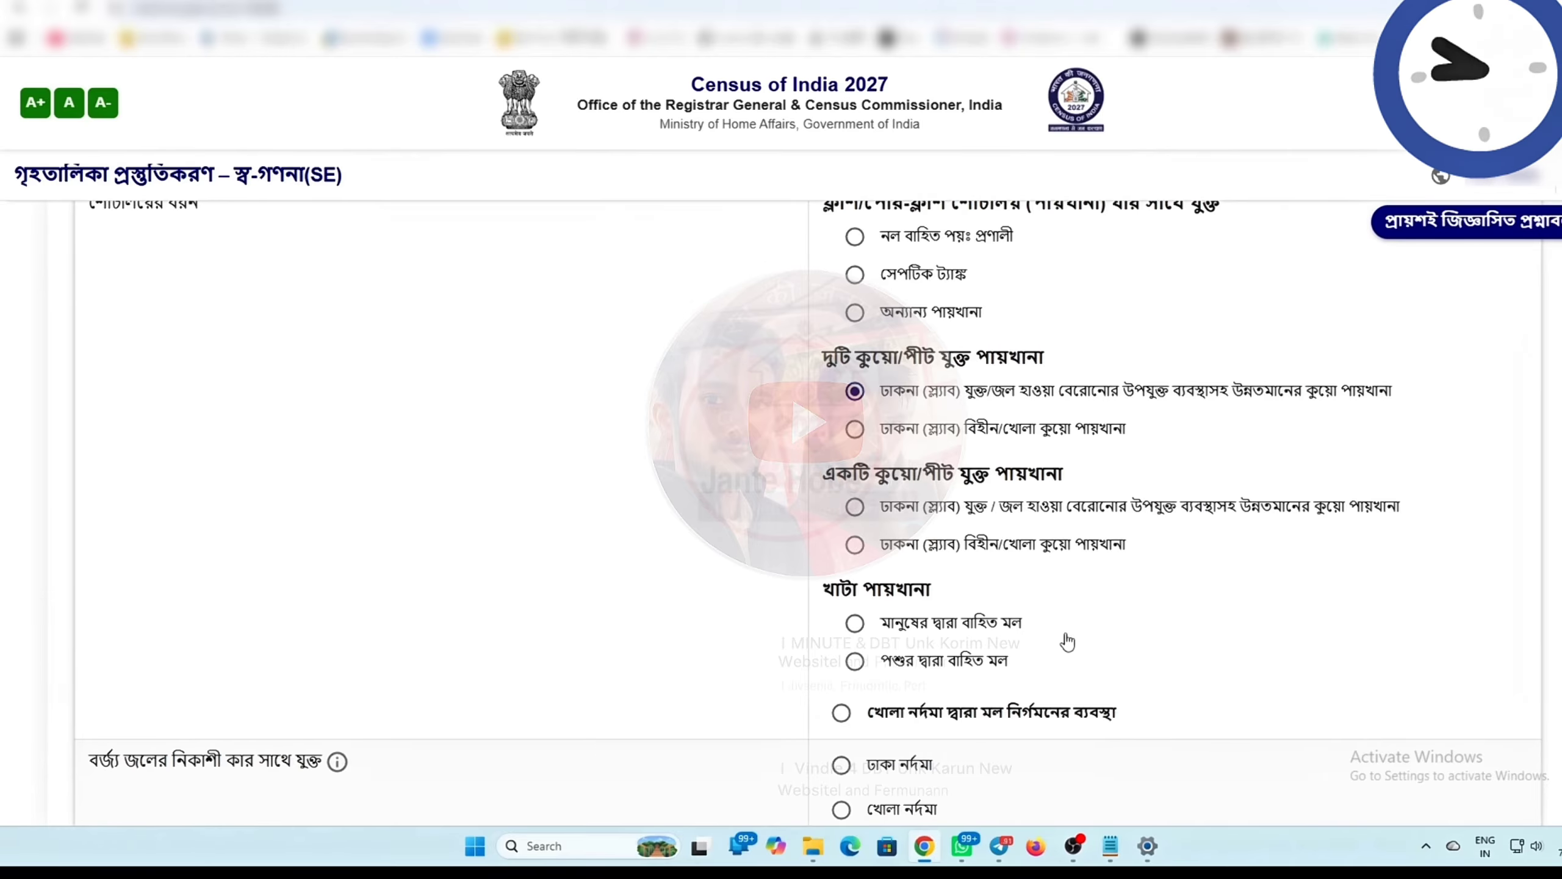
pyautogui.scroll(-1, 1068, 638)
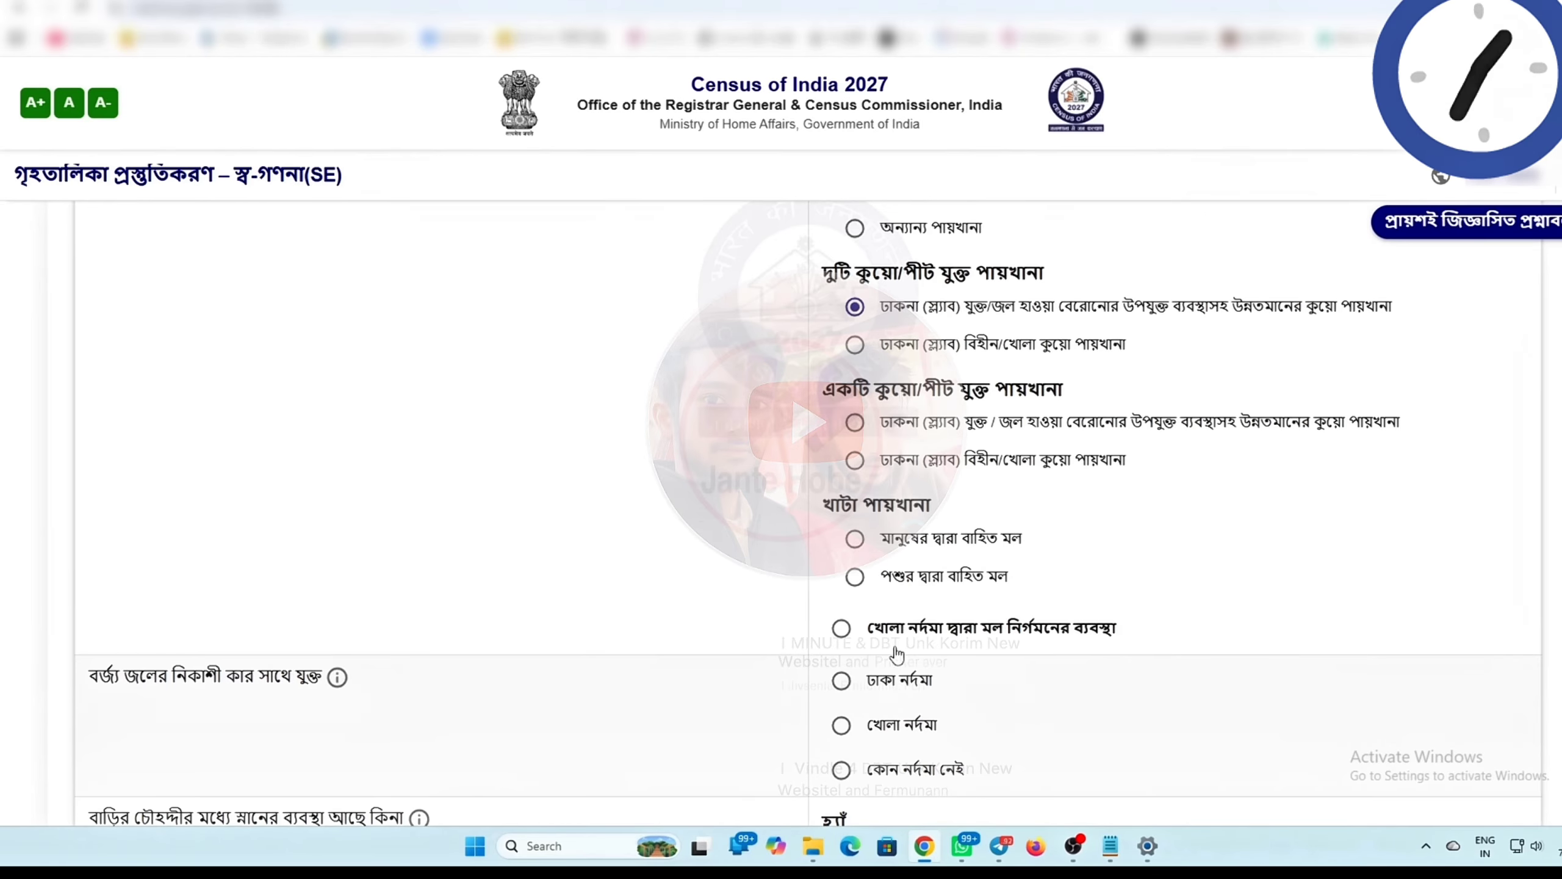
pyautogui.click(841, 628)
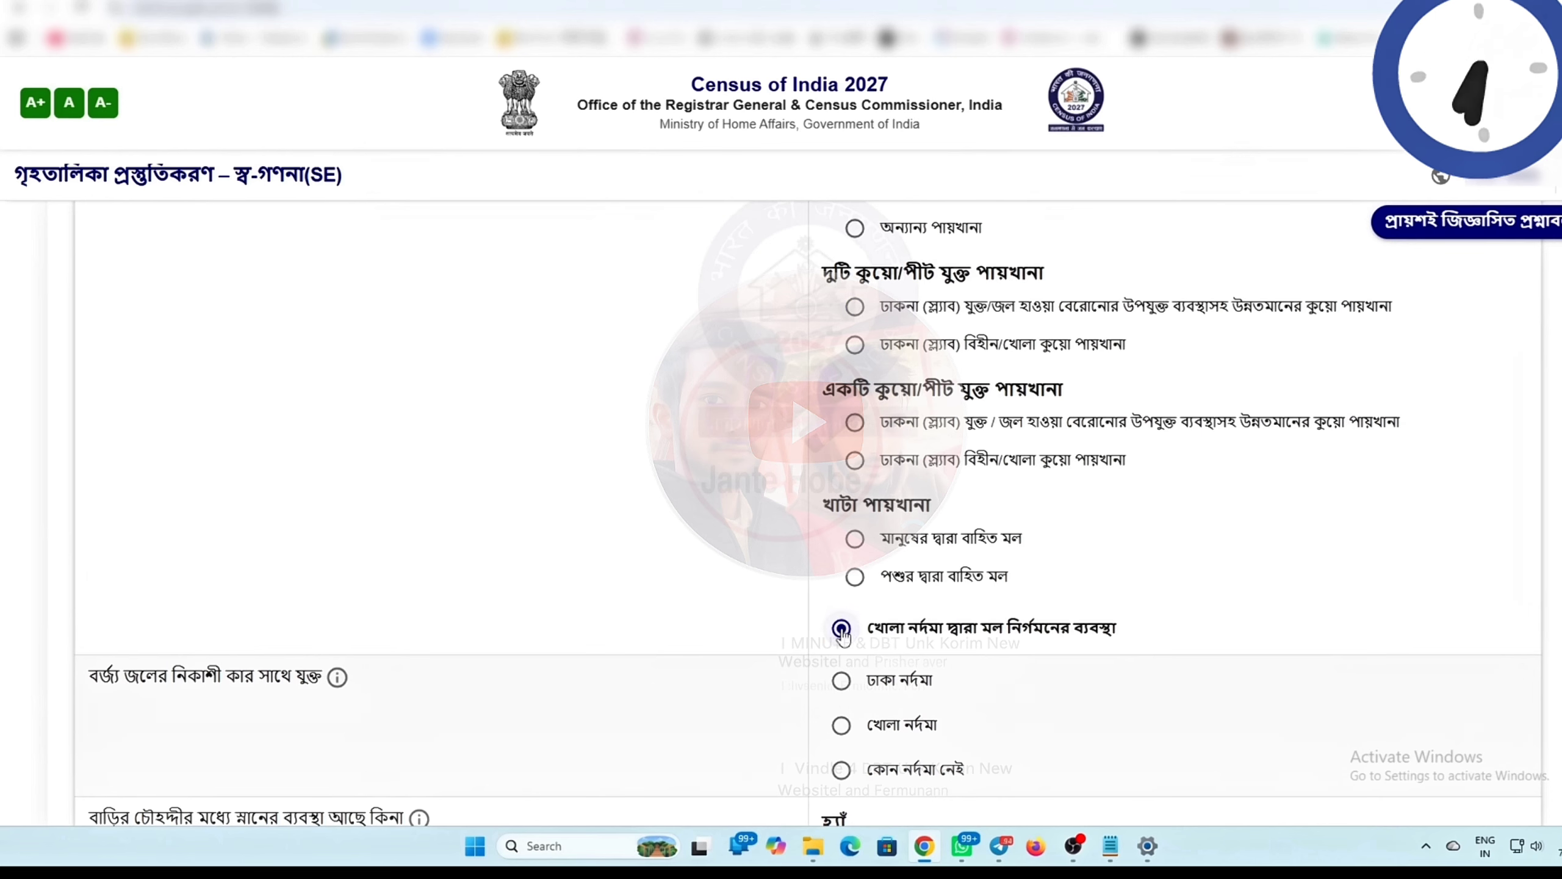
pyautogui.scroll(2, 875, 450)
pyautogui.scroll(-1, 876, 559)
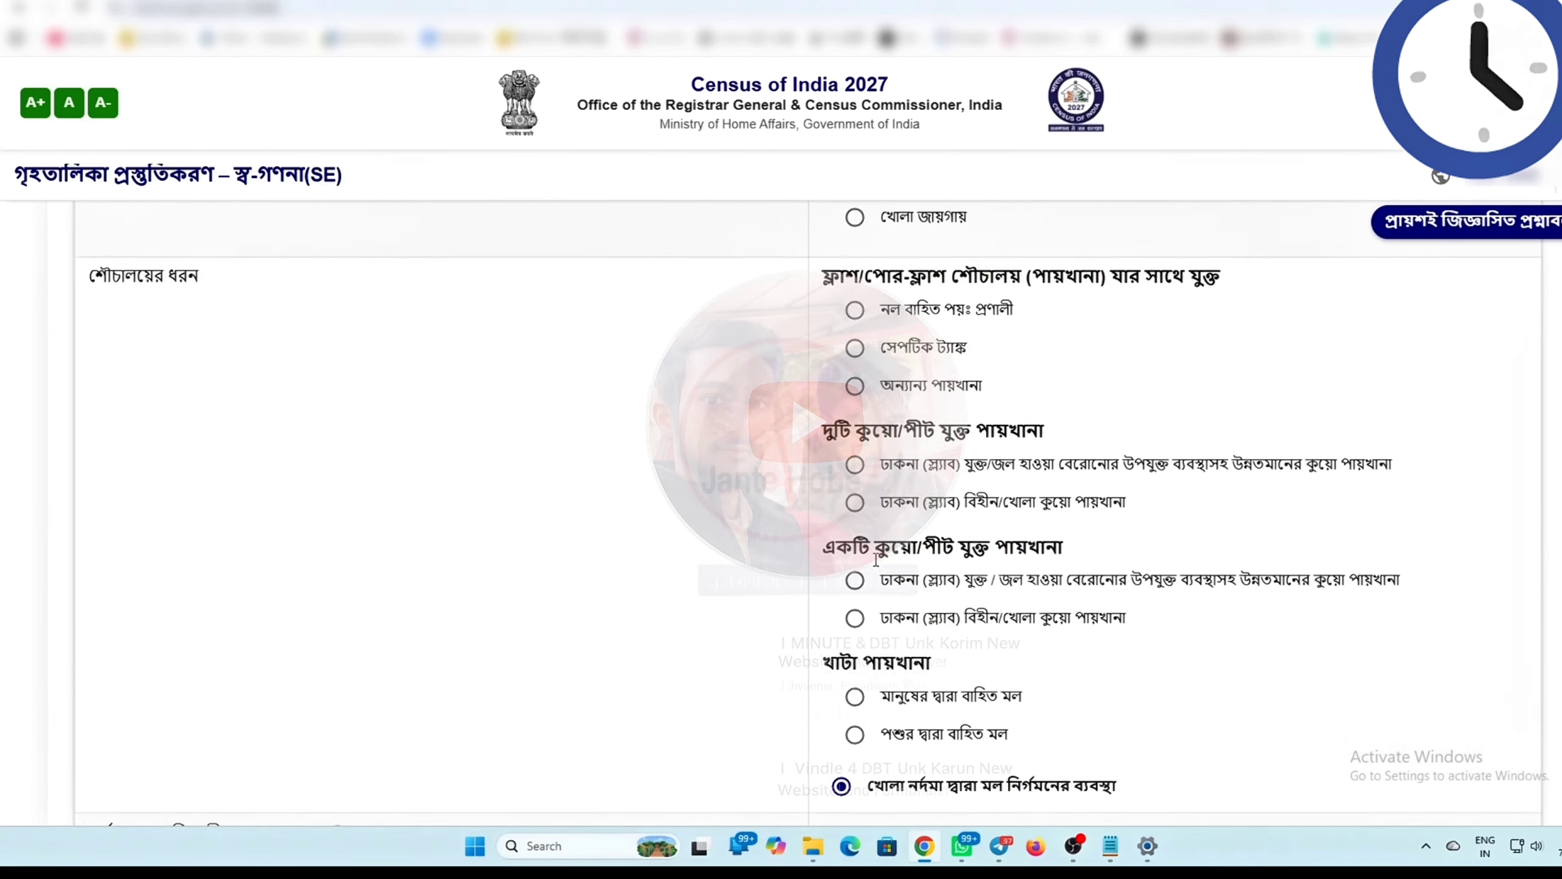
pyautogui.click(855, 358)
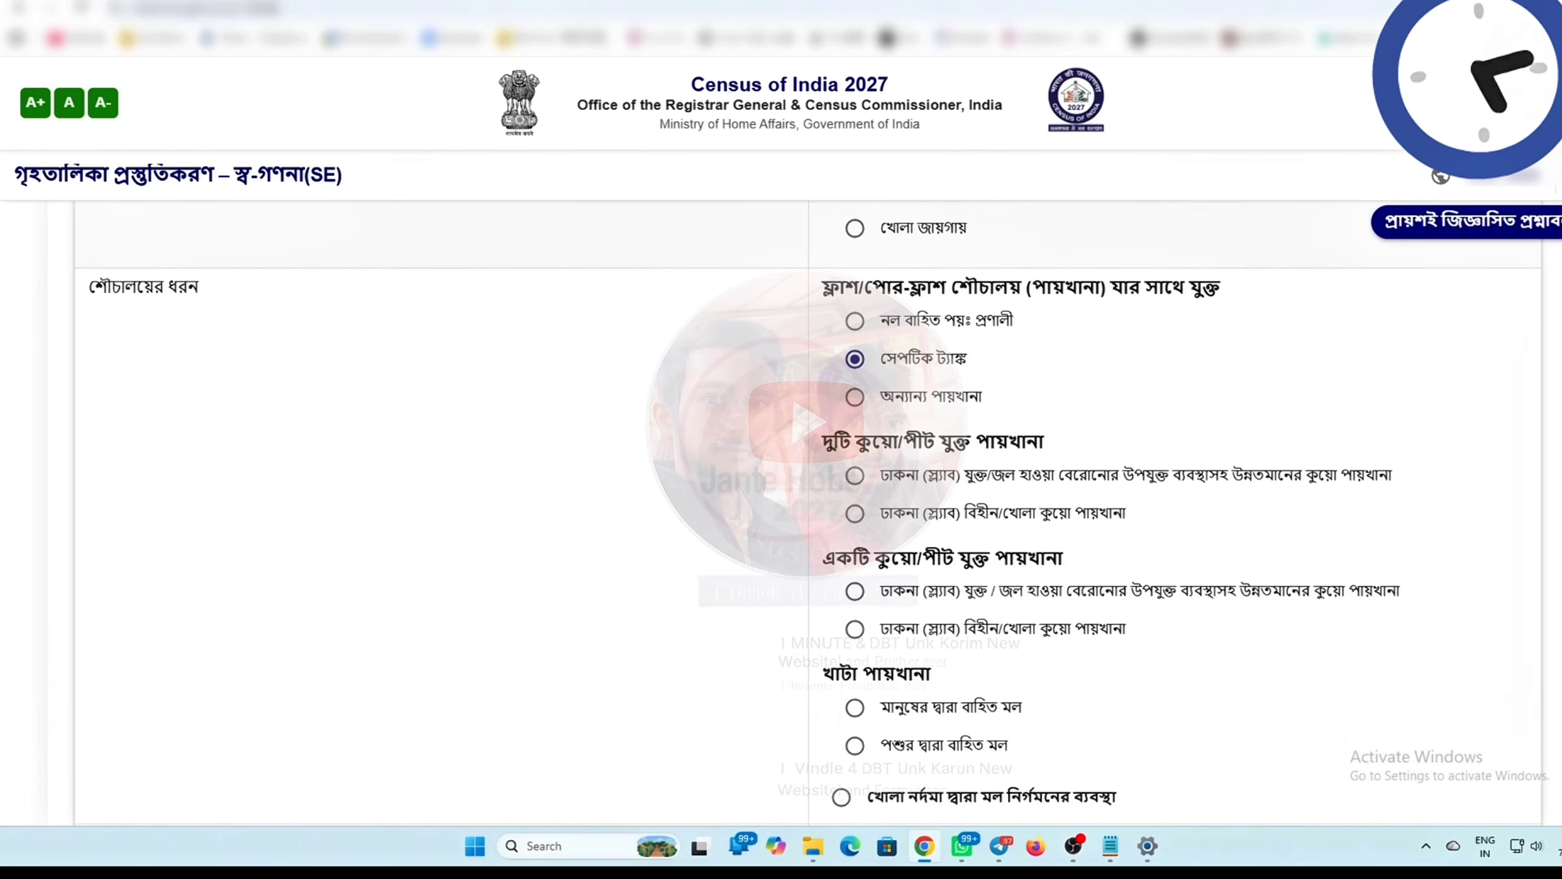
# Set the waste water outlet to কোন নর্দমা নেই (no drainage)
pyautogui.scroll(-4, 913, 391)
pyautogui.scroll(-3, 1005, 574)
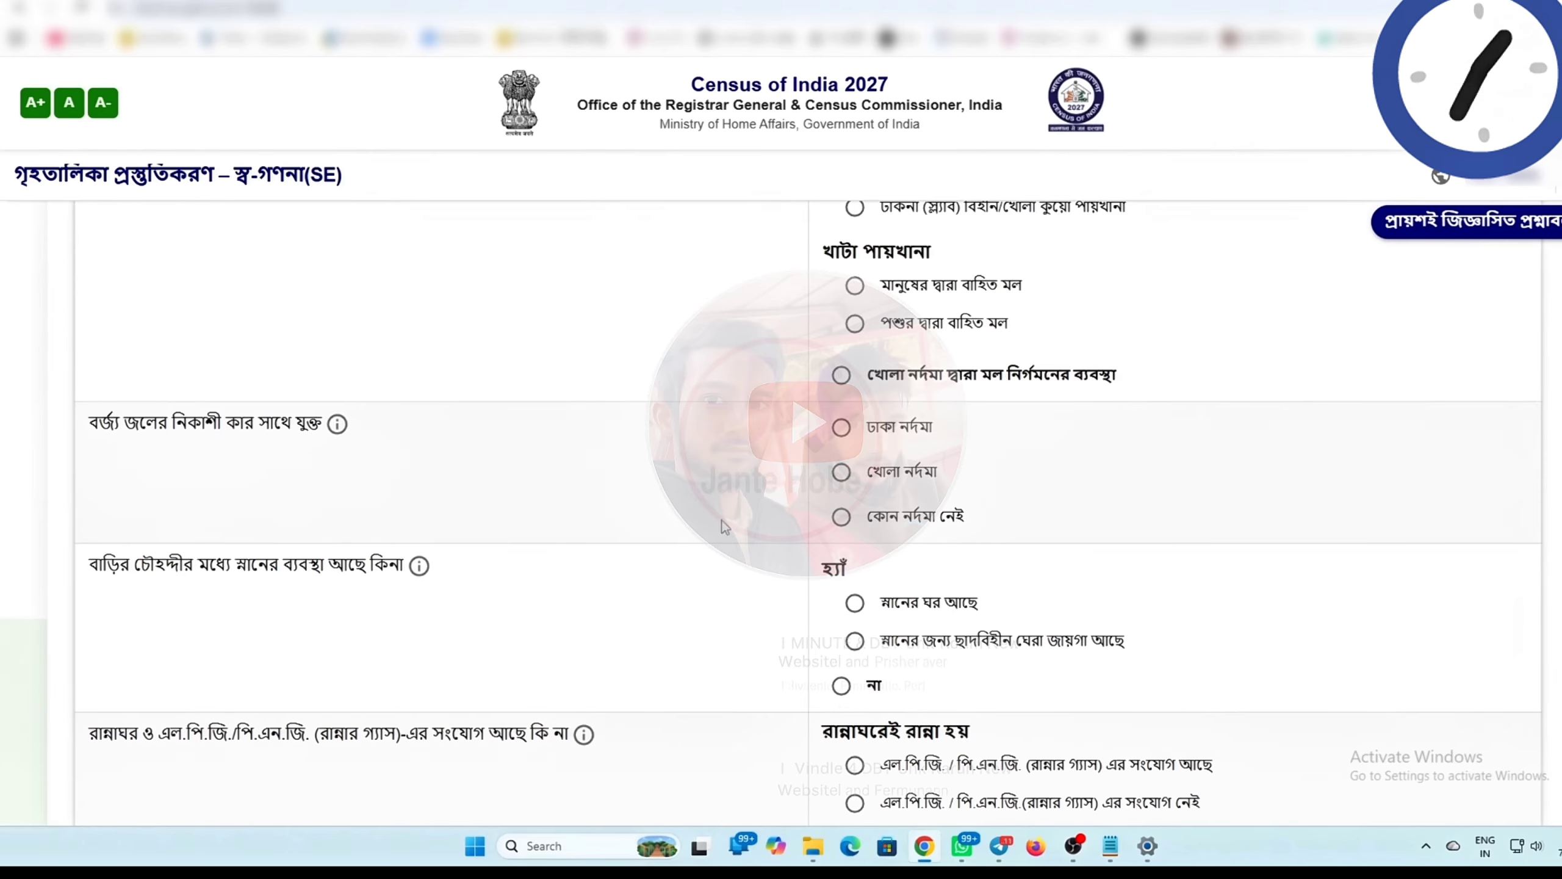
pyautogui.click(841, 518)
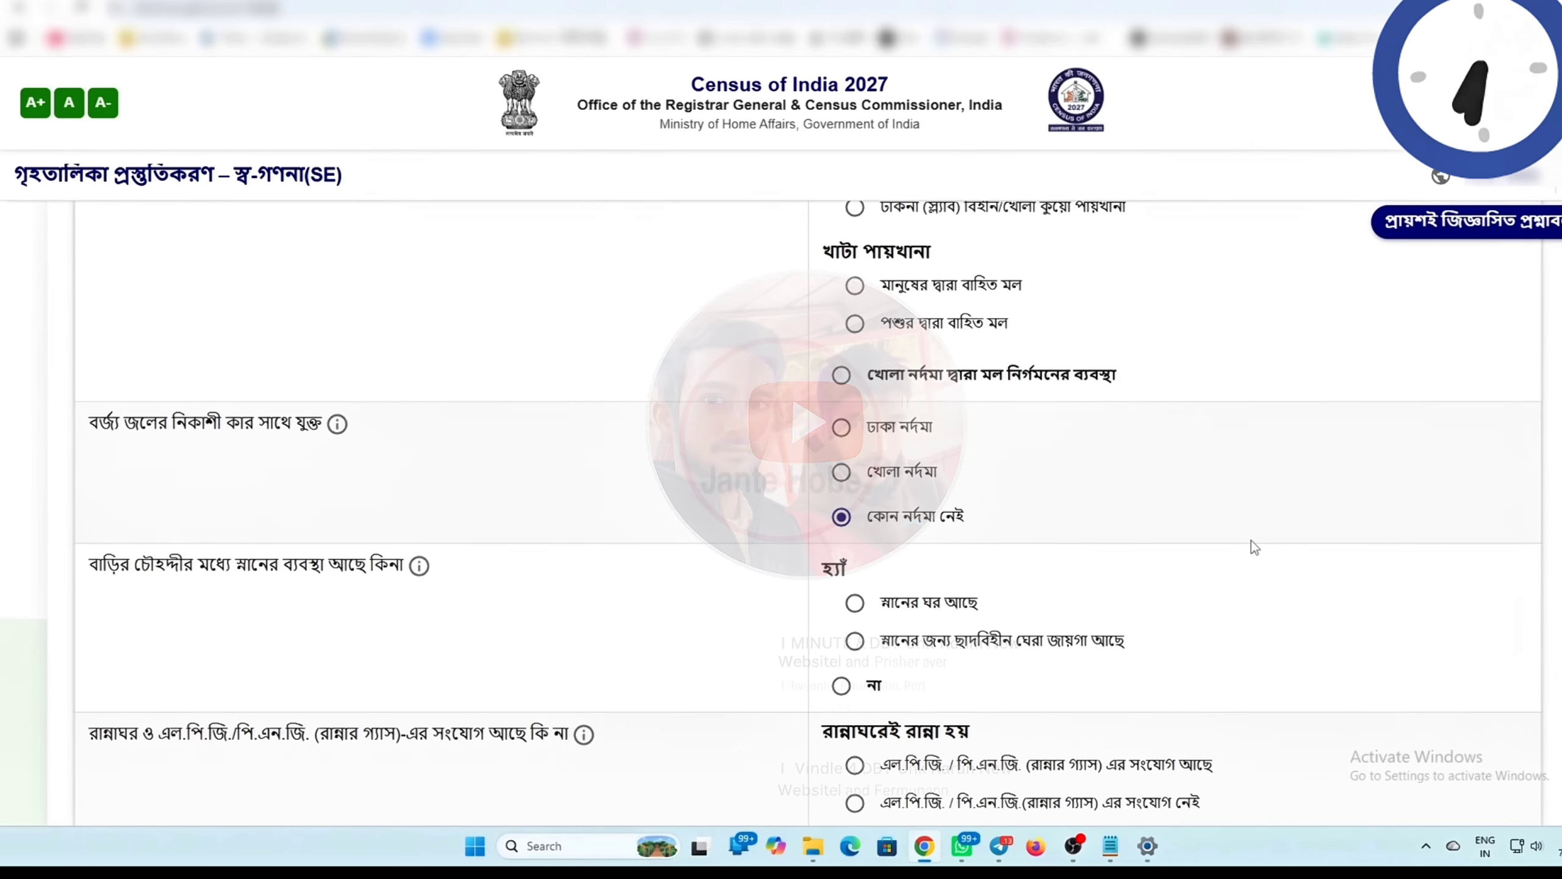
# Set the bathing facility to না and the kitchen answer to রান্নাঘরেই রান্না হয় with an LPG/PNG connection (সংযোগ আছে)
pyautogui.scroll(-1, 175, 520)
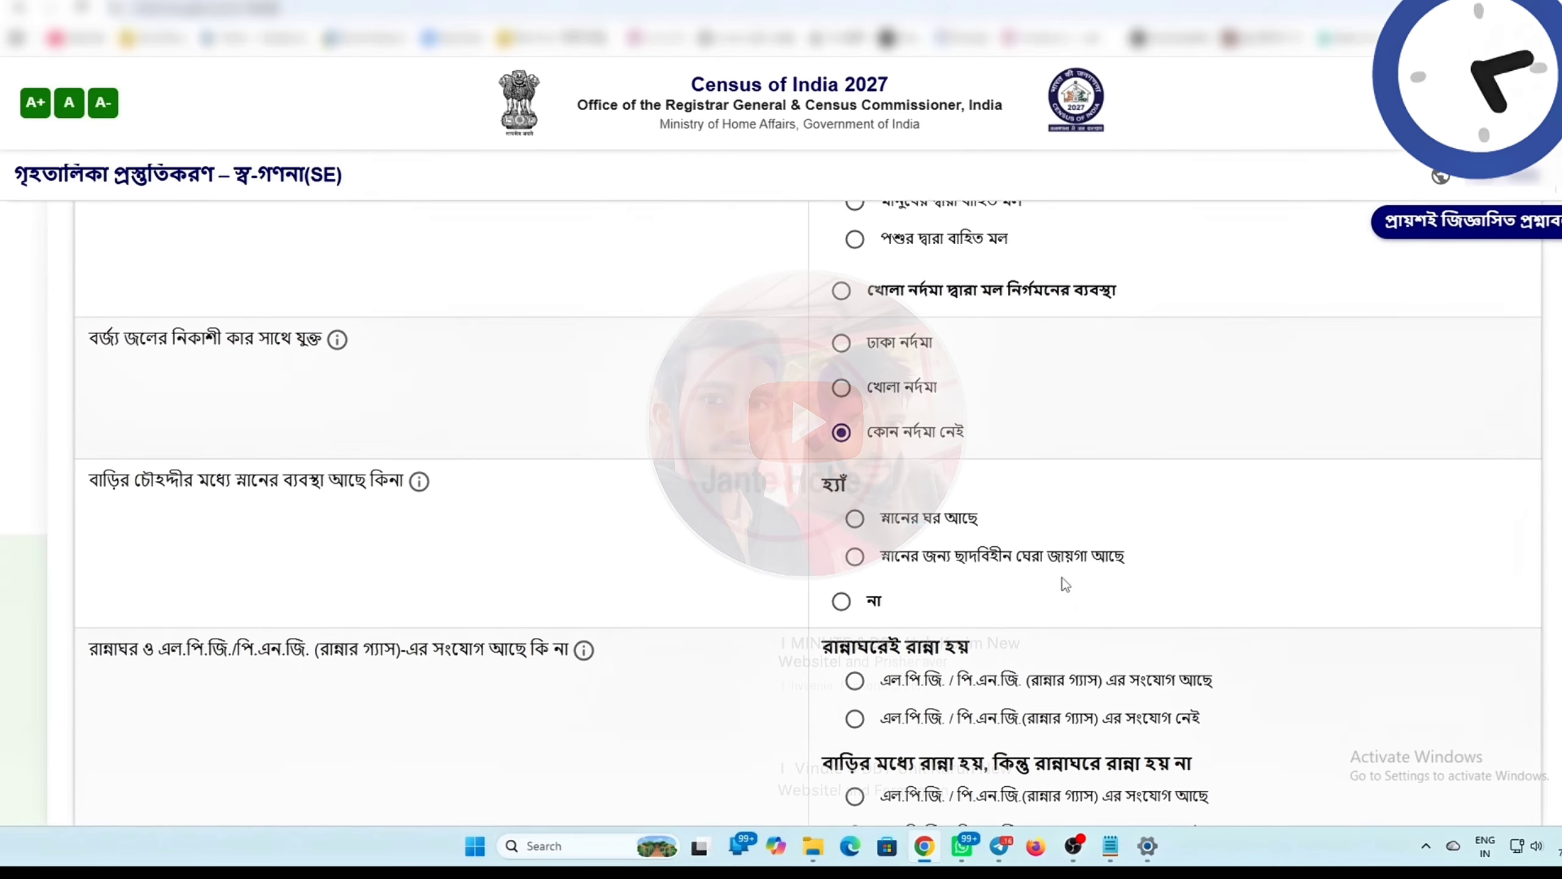
pyautogui.click(841, 601)
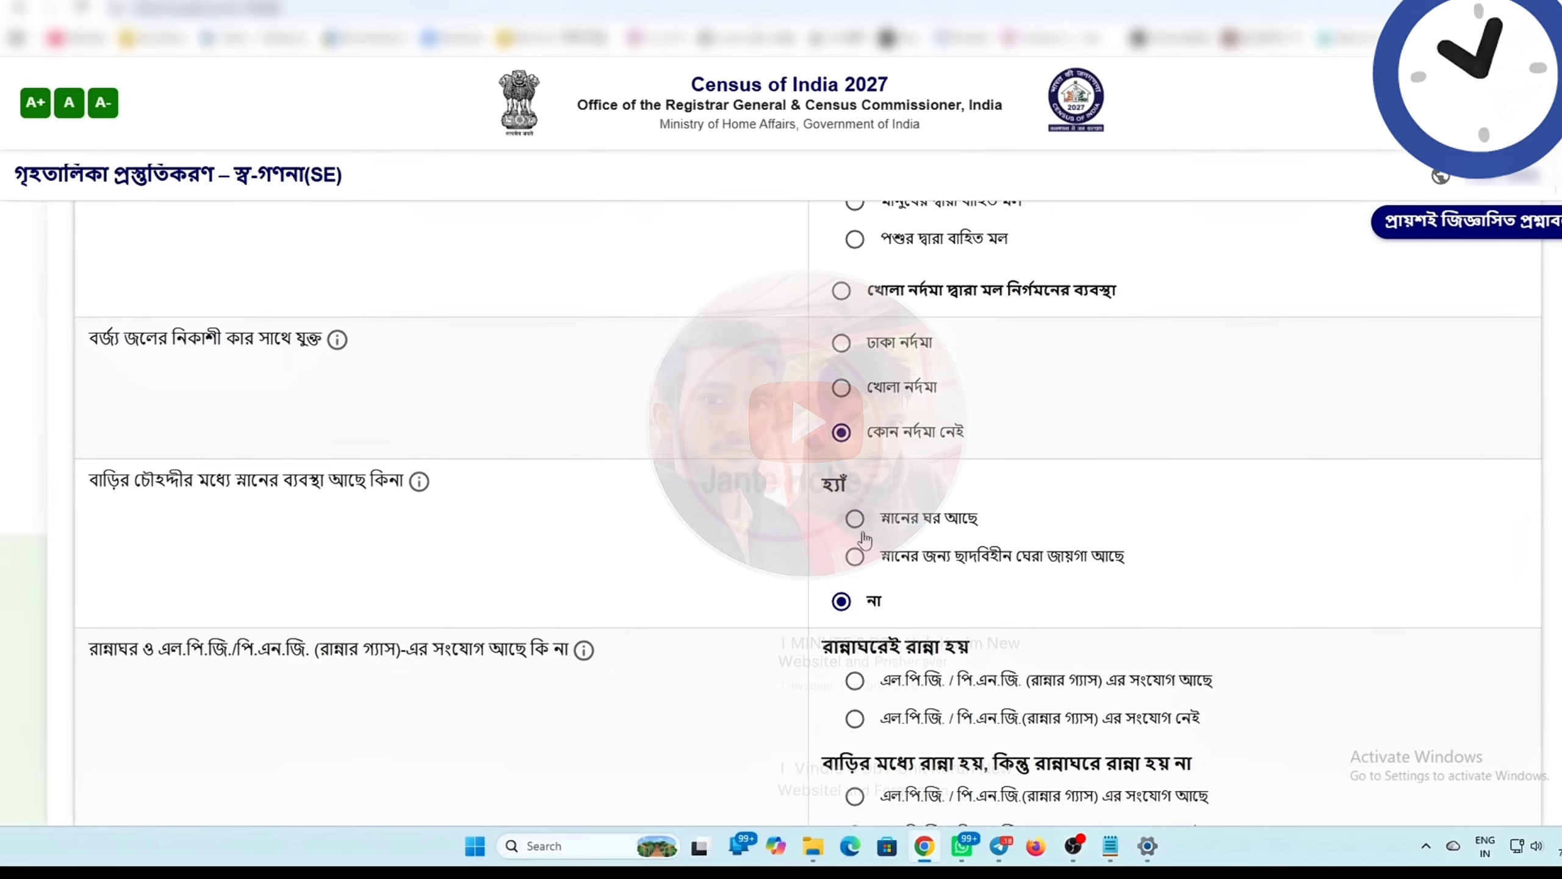
pyautogui.scroll(-1, 714, 538)
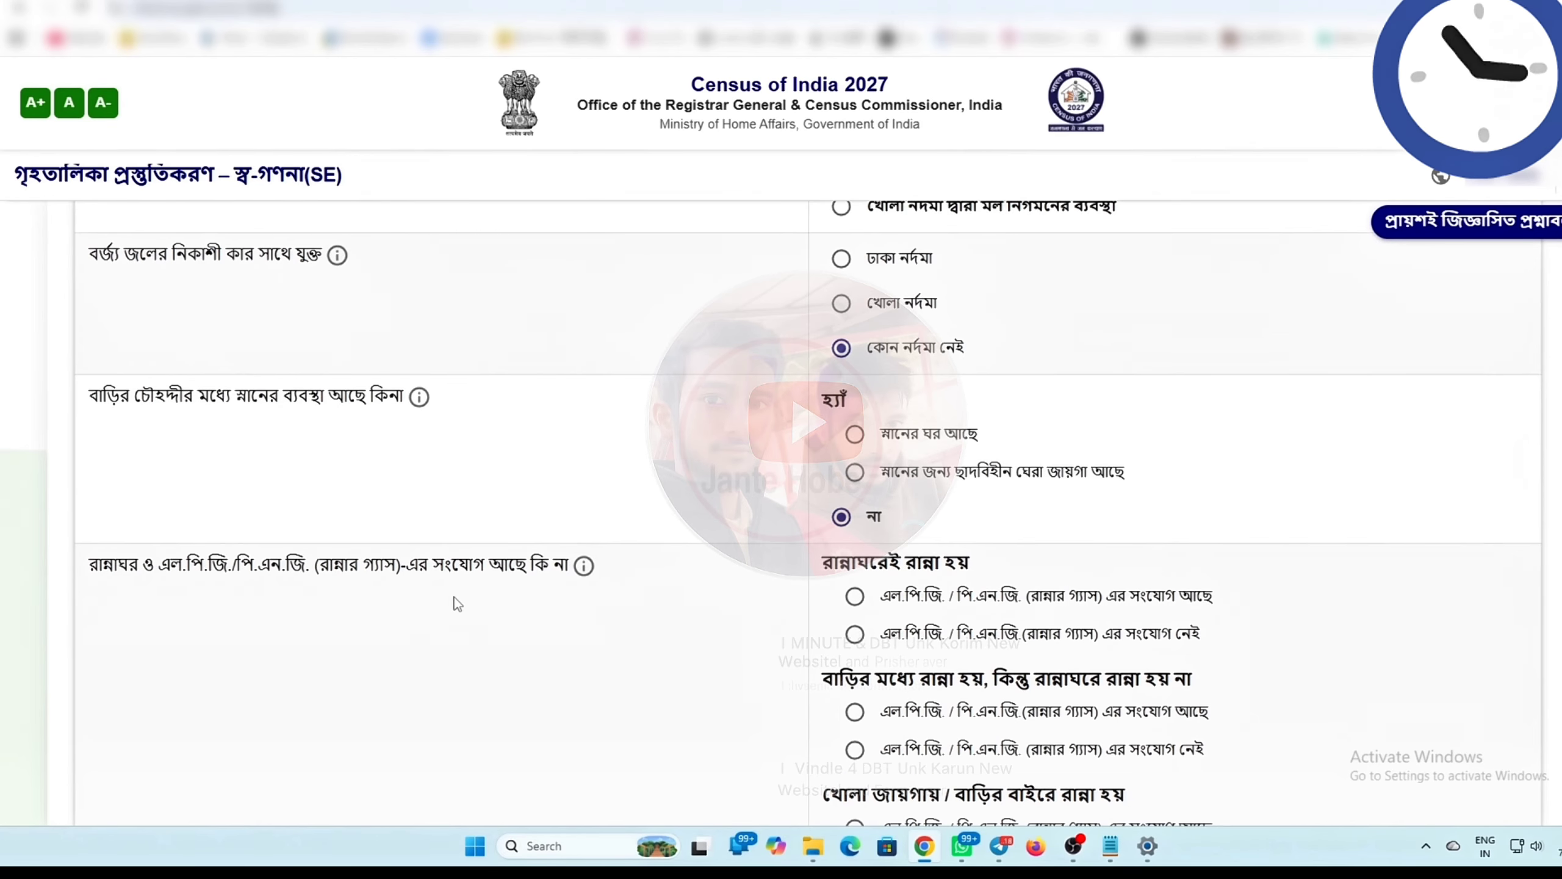
pyautogui.scroll(-2, 650, 620)
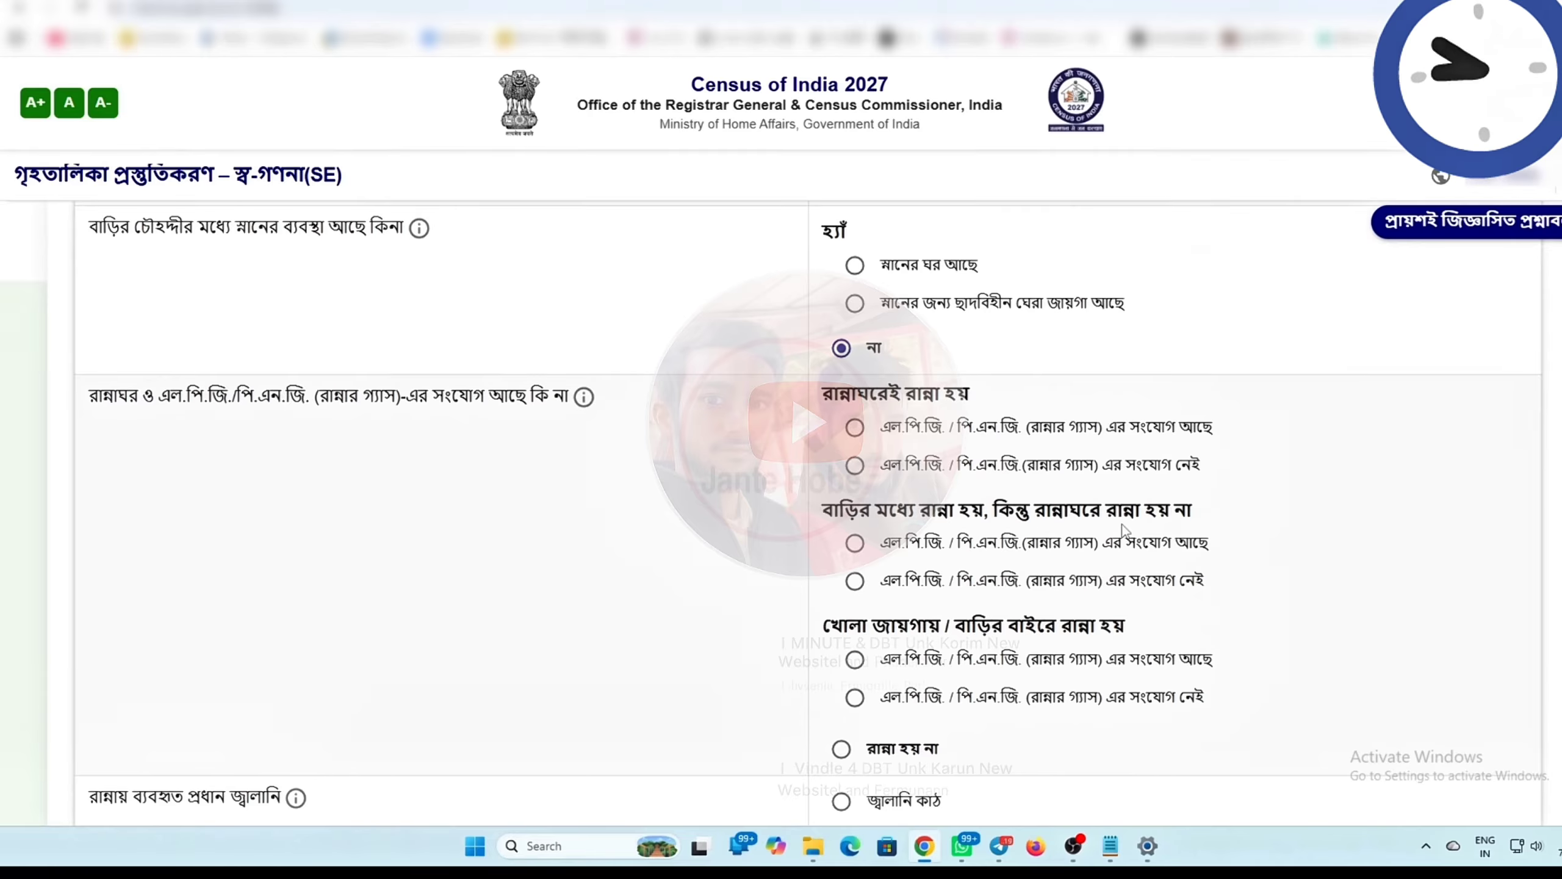
pyautogui.scroll(-2, 1144, 529)
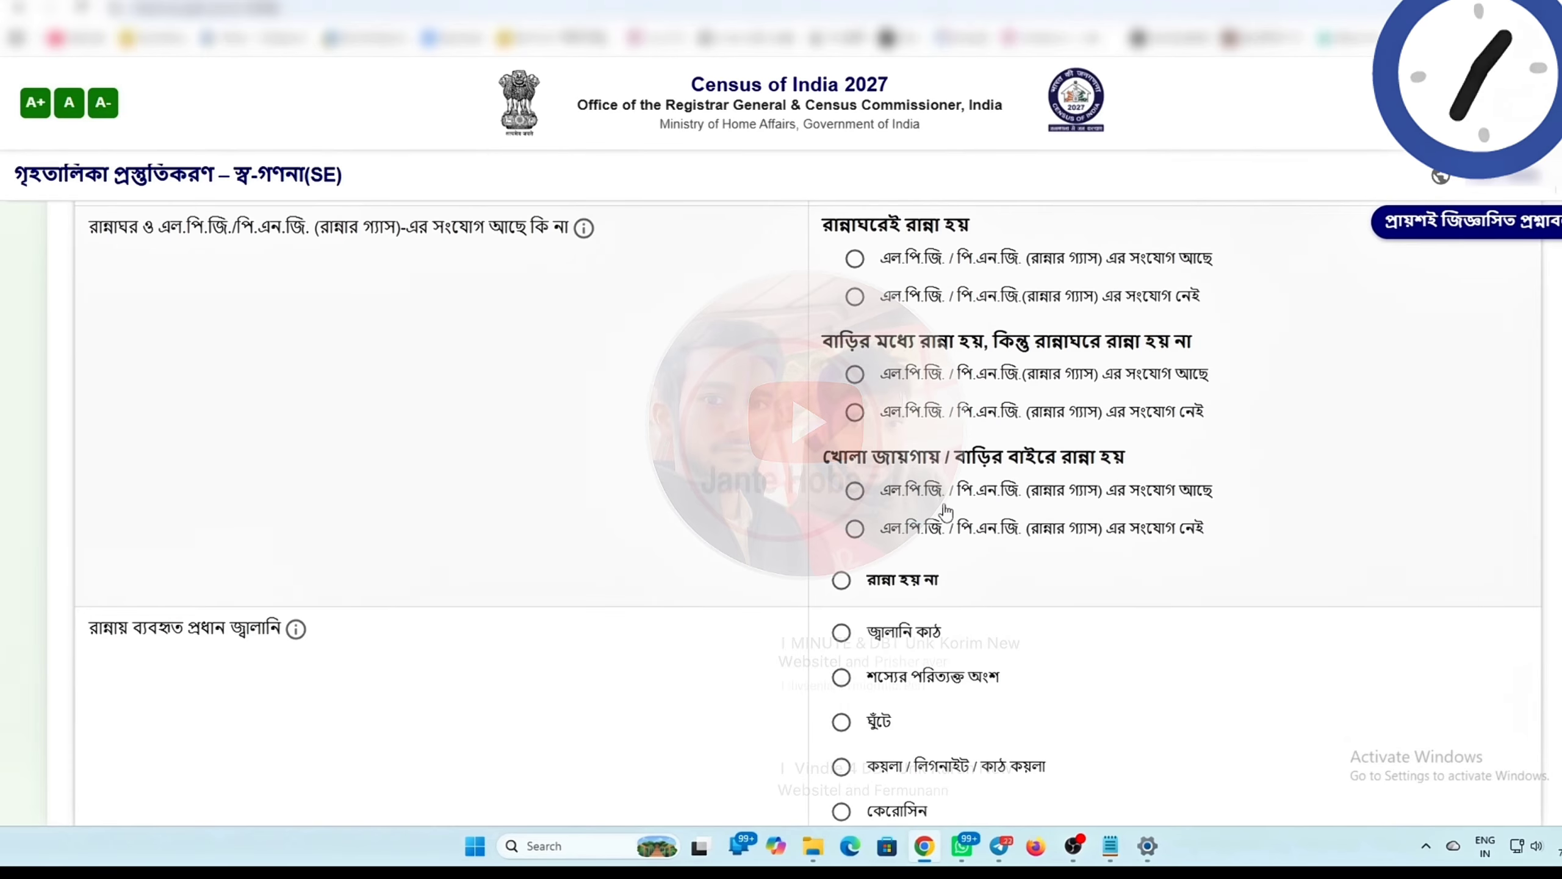
pyautogui.scroll(1, 811, 522)
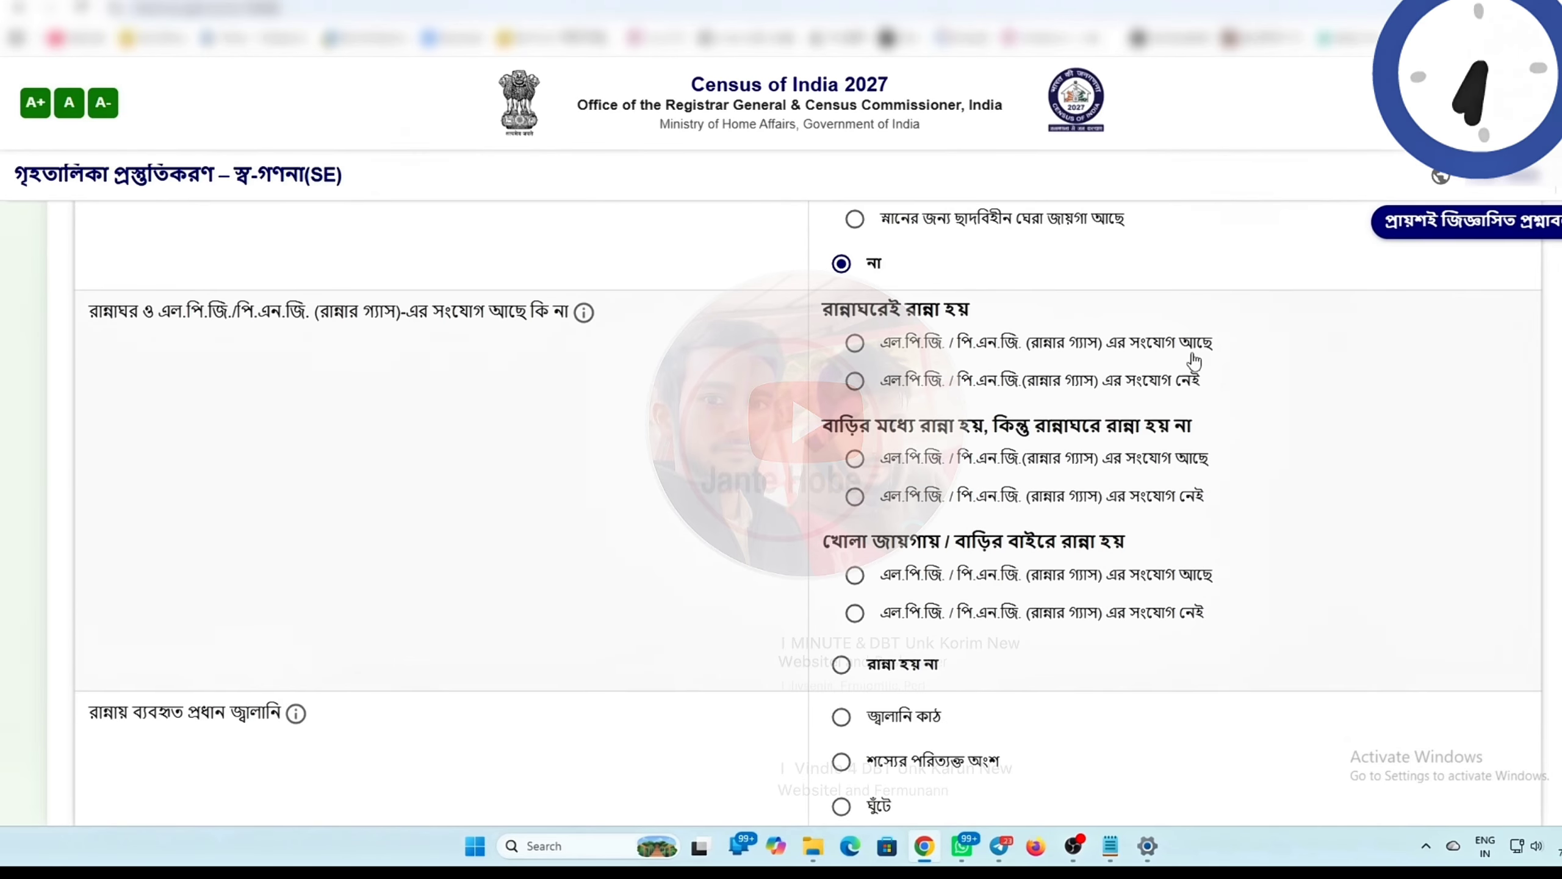
pyautogui.click(855, 345)
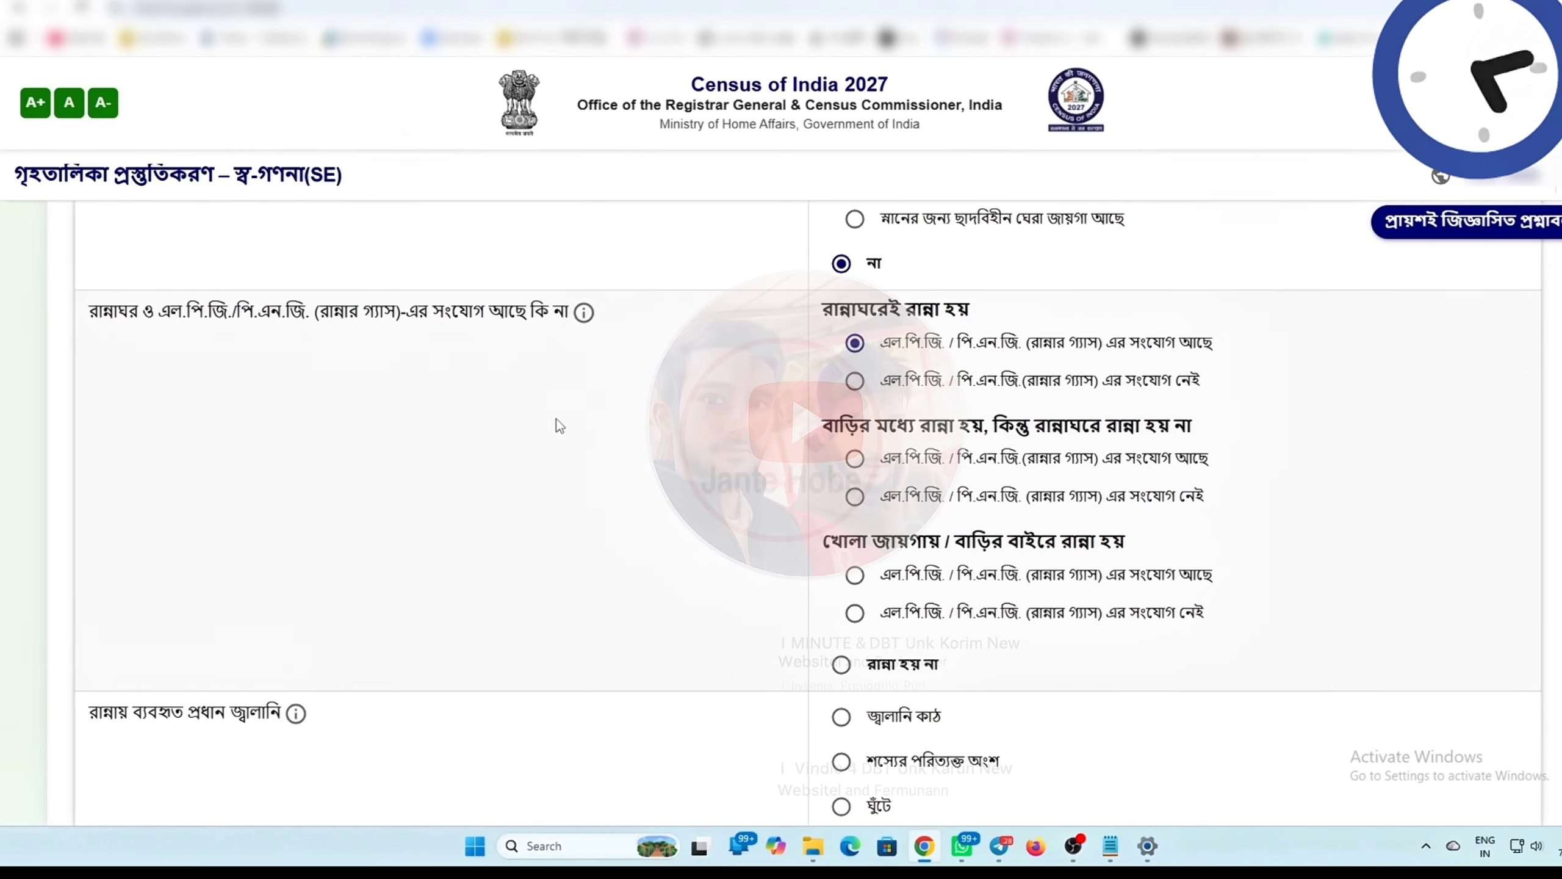
pyautogui.moveTo(823, 431); pyautogui.dragTo(1202, 430)
pyautogui.click(1230, 440)
pyautogui.click(1076, 471)
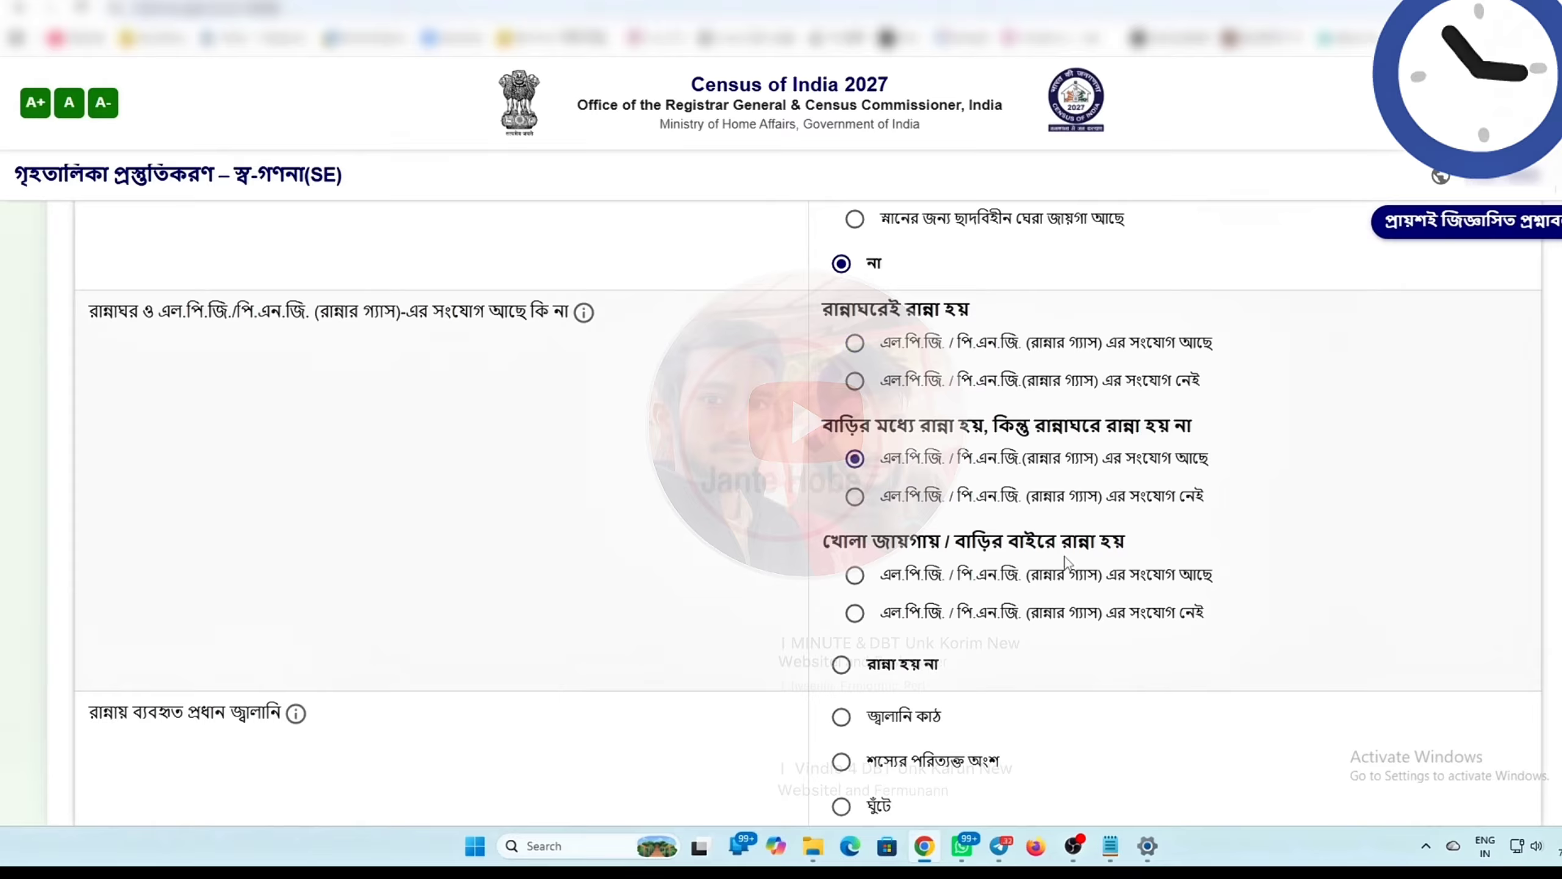
pyautogui.click(860, 502)
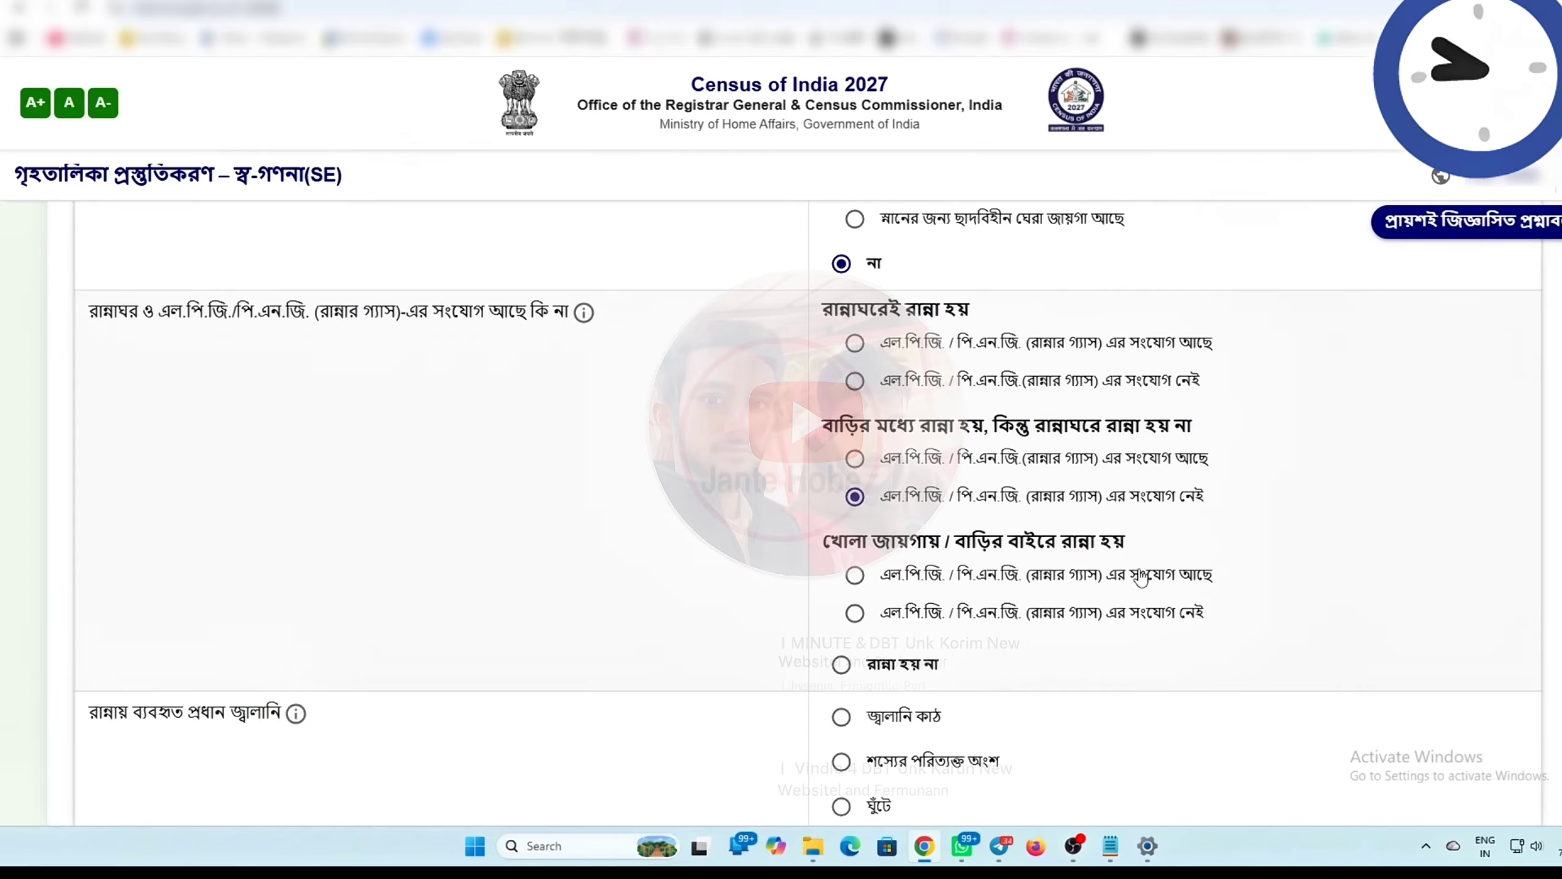
pyautogui.moveTo(823, 542); pyautogui.dragTo(1058, 543)
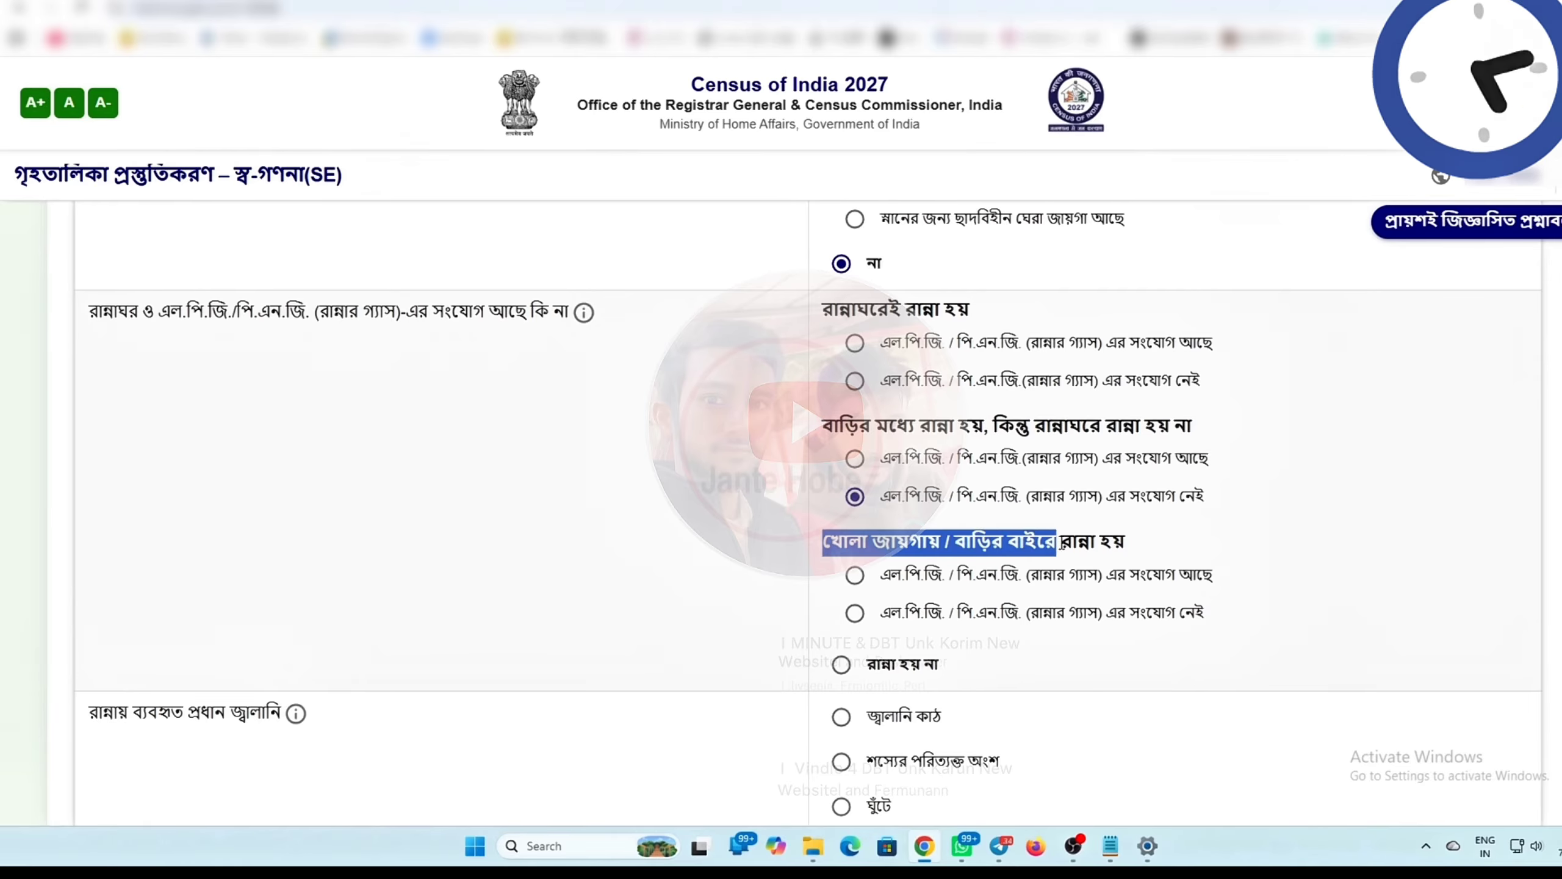
pyautogui.click(928, 592)
pyautogui.click(1160, 623)
pyautogui.click(866, 669)
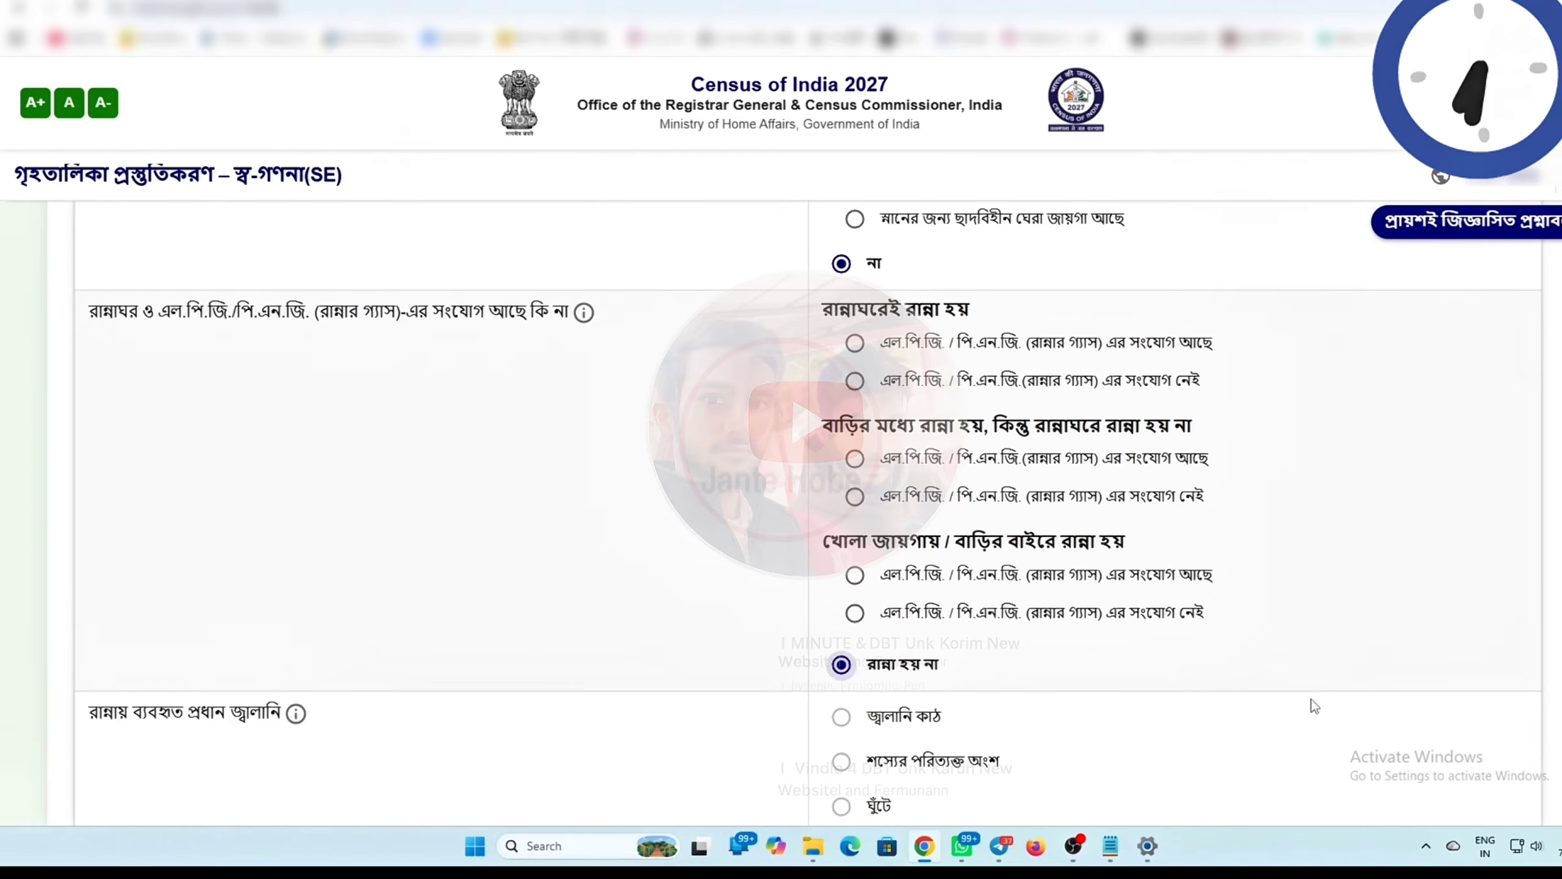
pyautogui.click(860, 345)
# Set the main cooking fuel to রান্নার গ্যাস (এল.পি.জি. / পি.এন.জি.), then save the amenities section and confirm proceeding
pyautogui.scroll(-4, 766, 535)
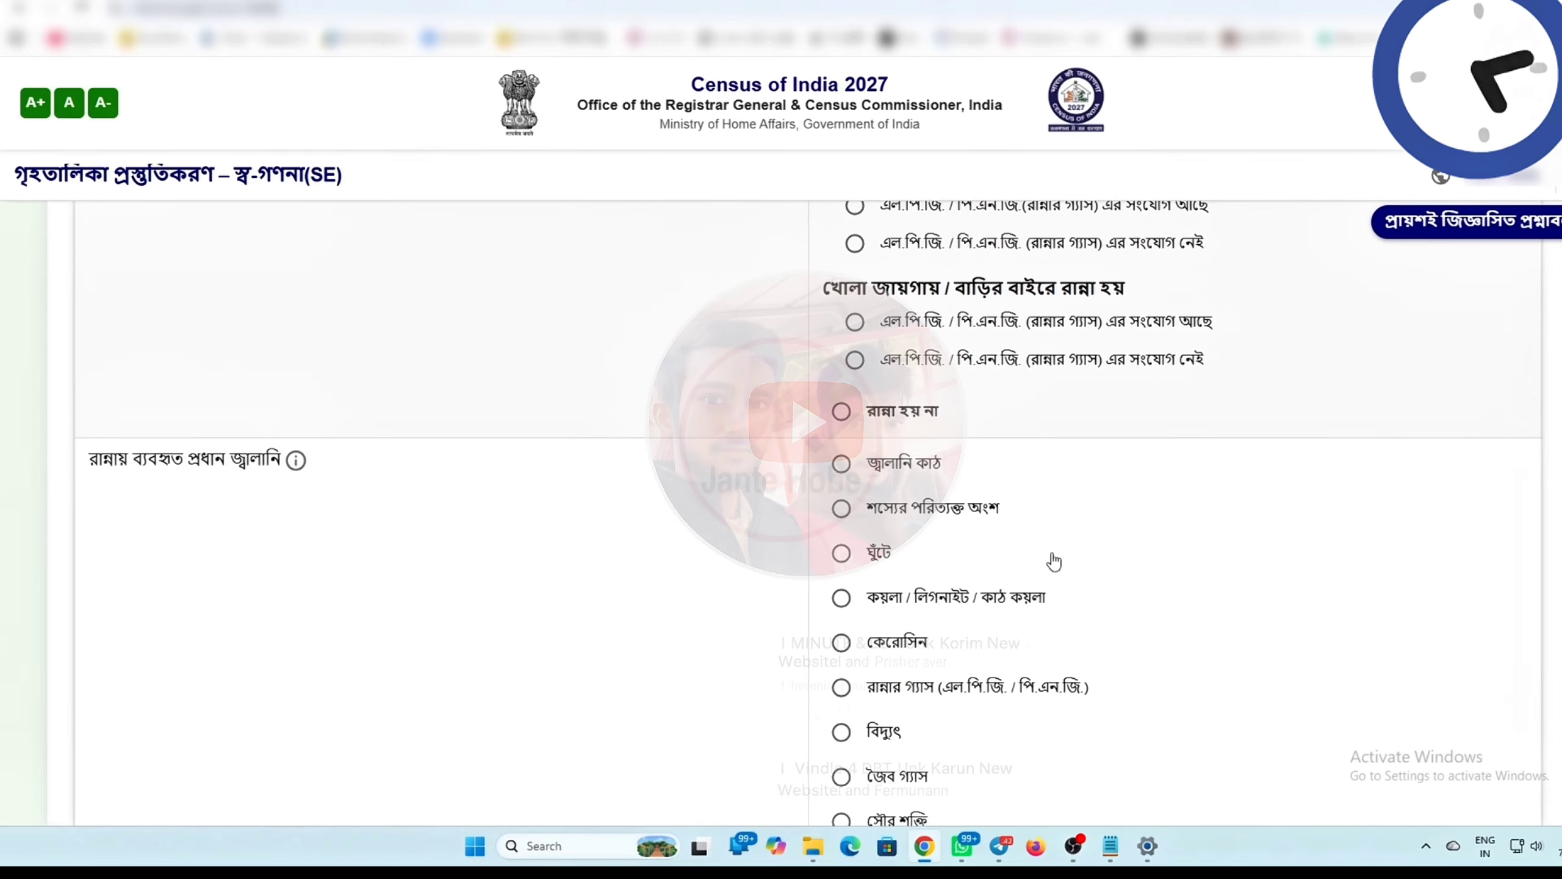
pyautogui.scroll(-2, 1186, 562)
pyautogui.click(995, 609)
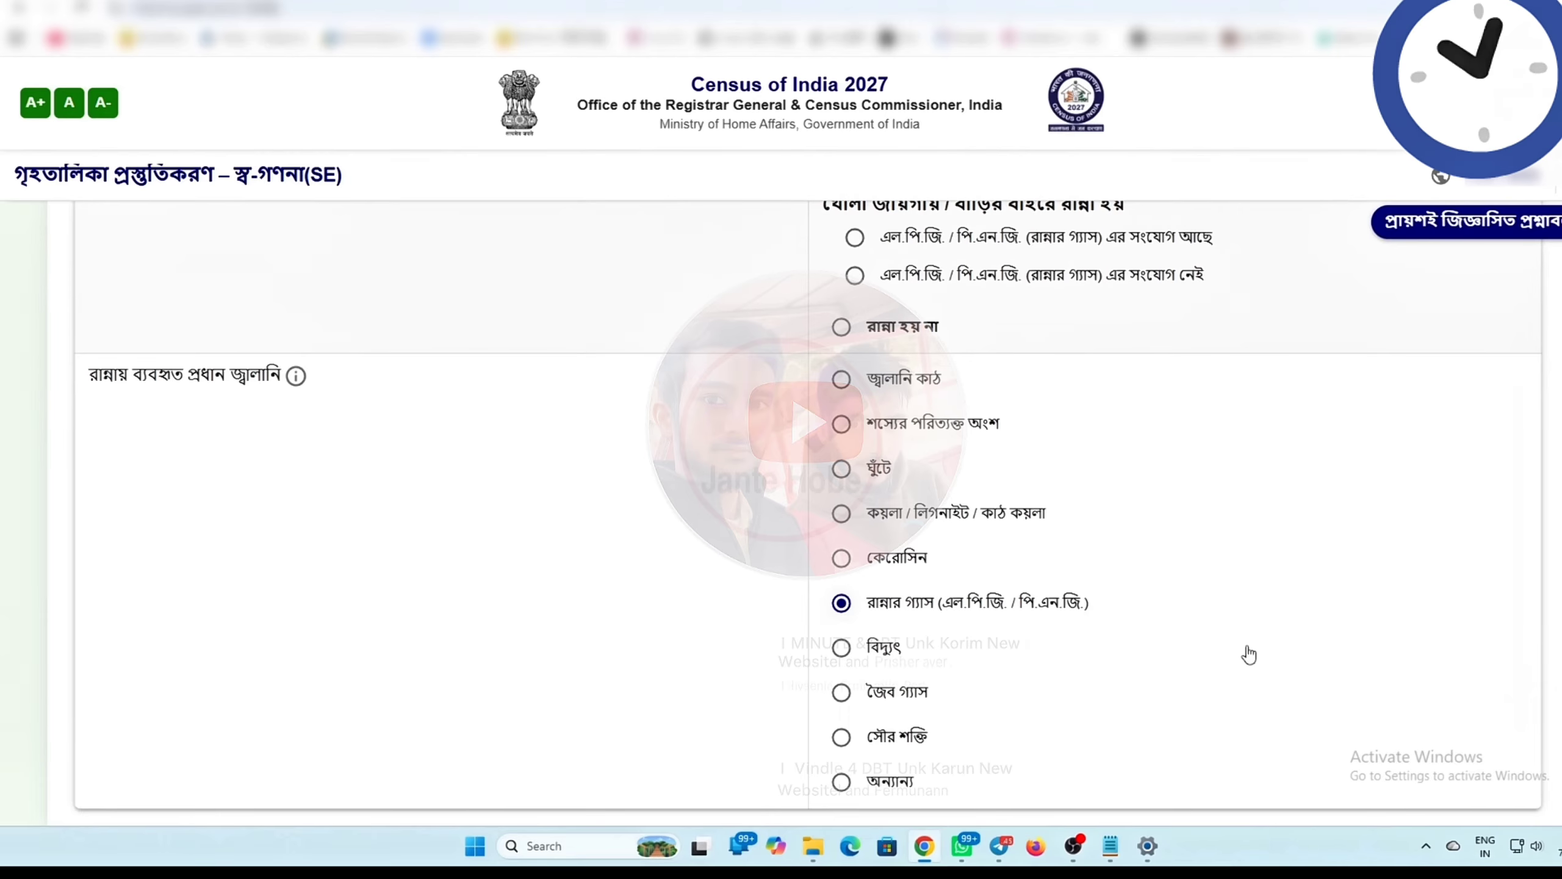
pyautogui.scroll(-2, 1009, 605)
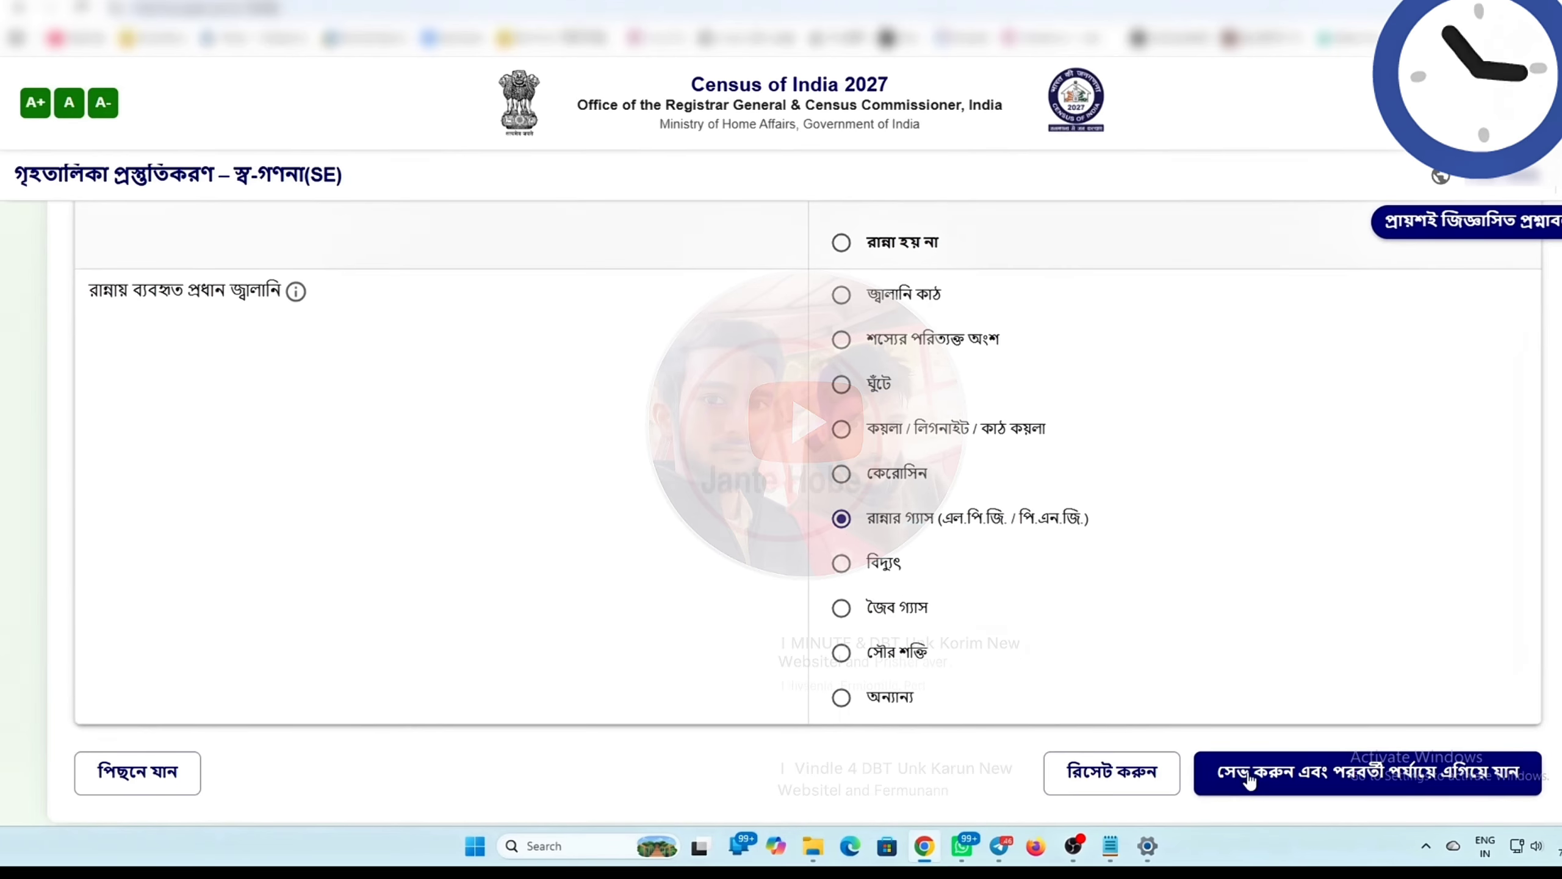
pyautogui.click(1357, 769)
pyautogui.click(950, 496)
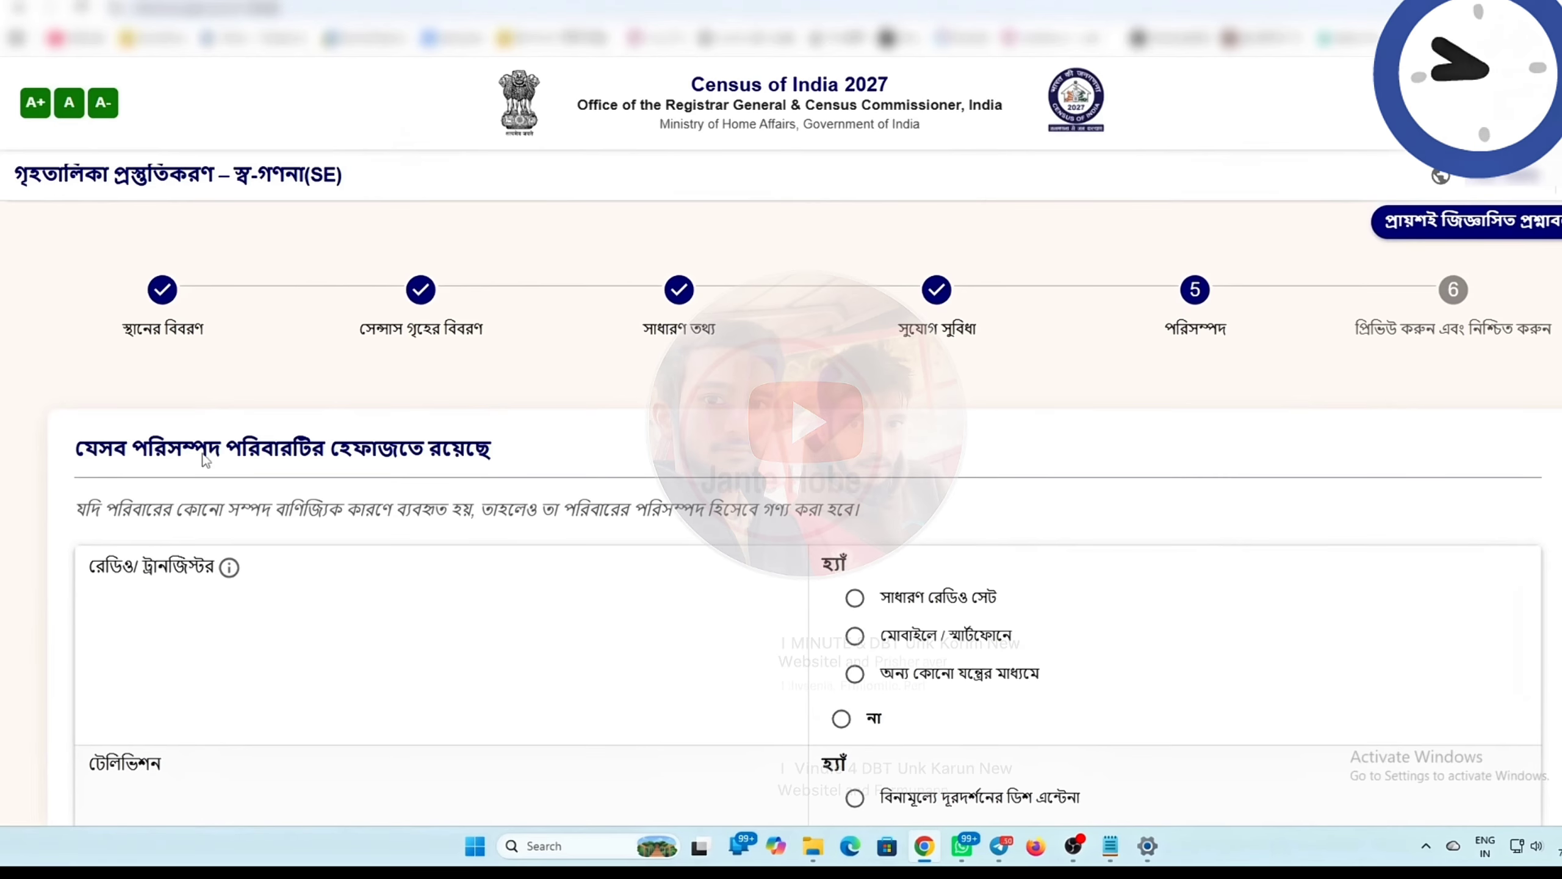
pyautogui.scroll(-2, 516, 551)
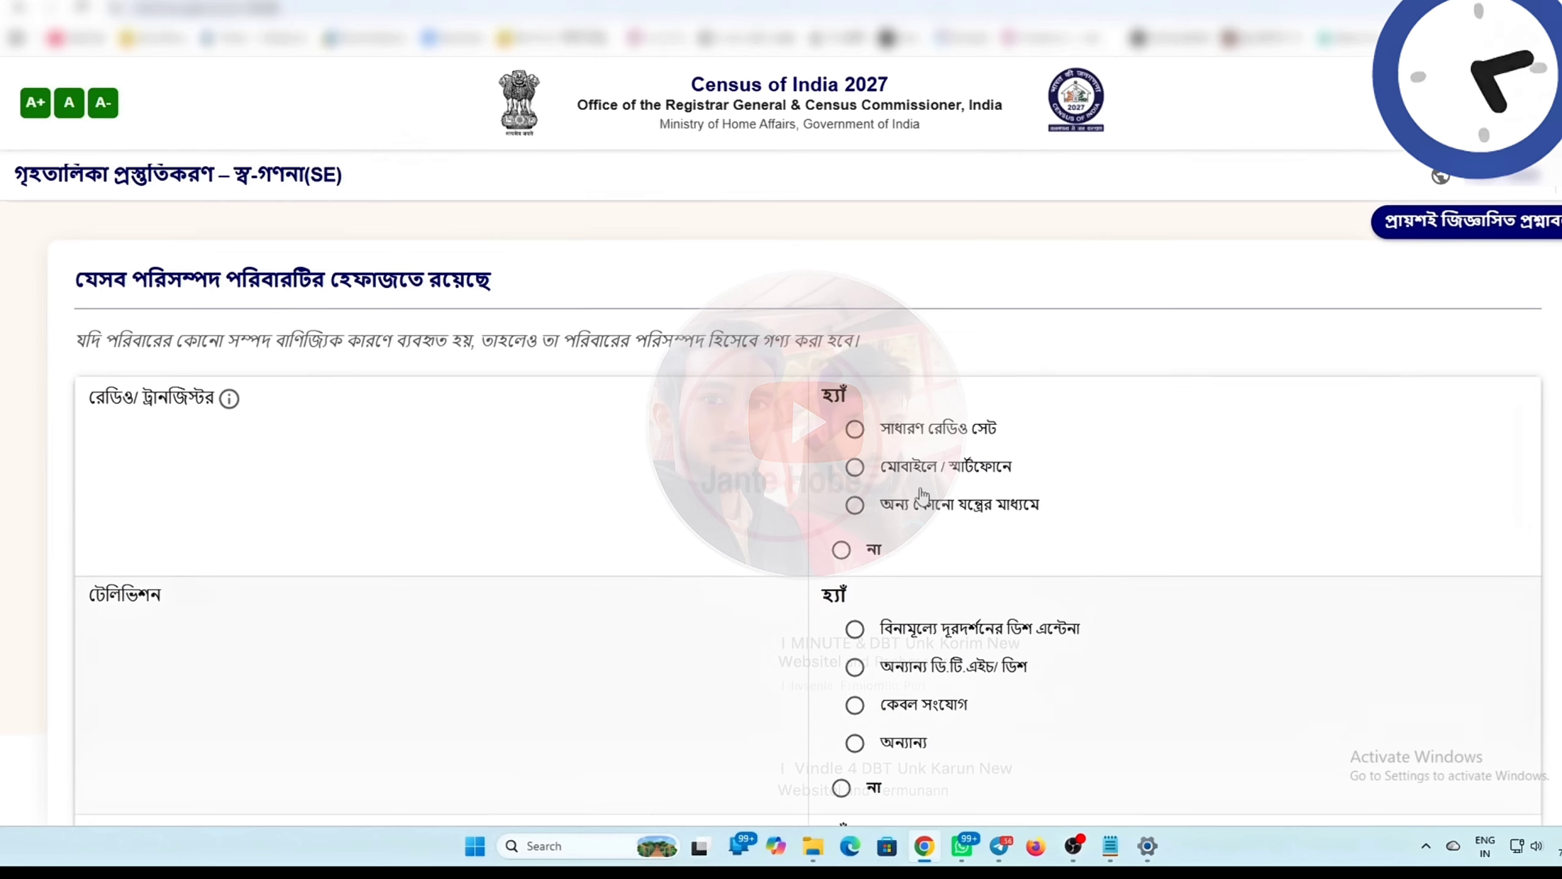
pyautogui.click(855, 468)
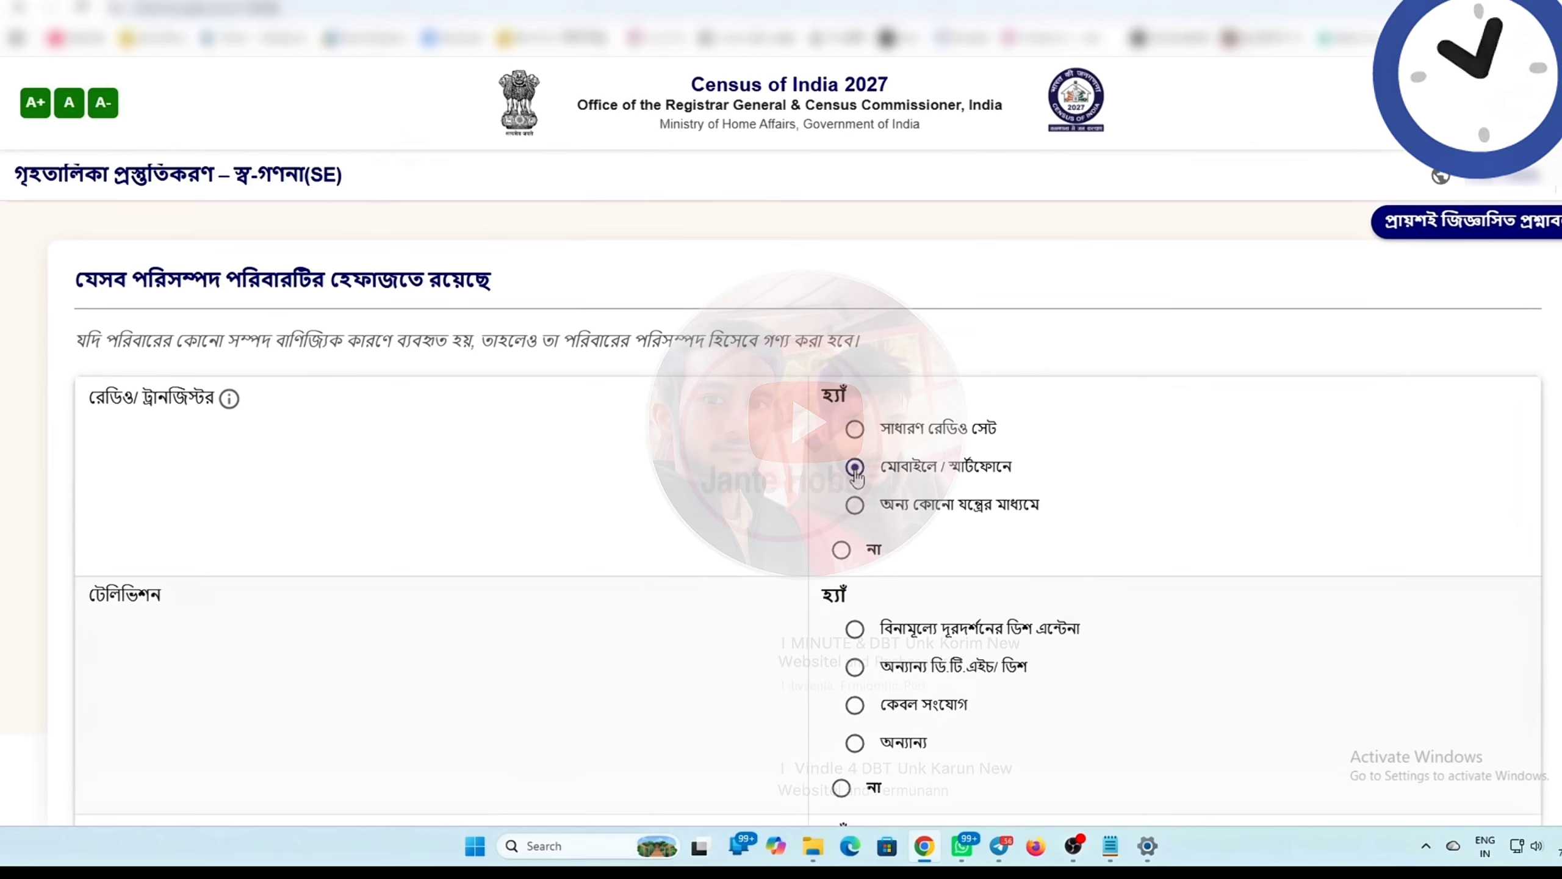
pyautogui.click(855, 431)
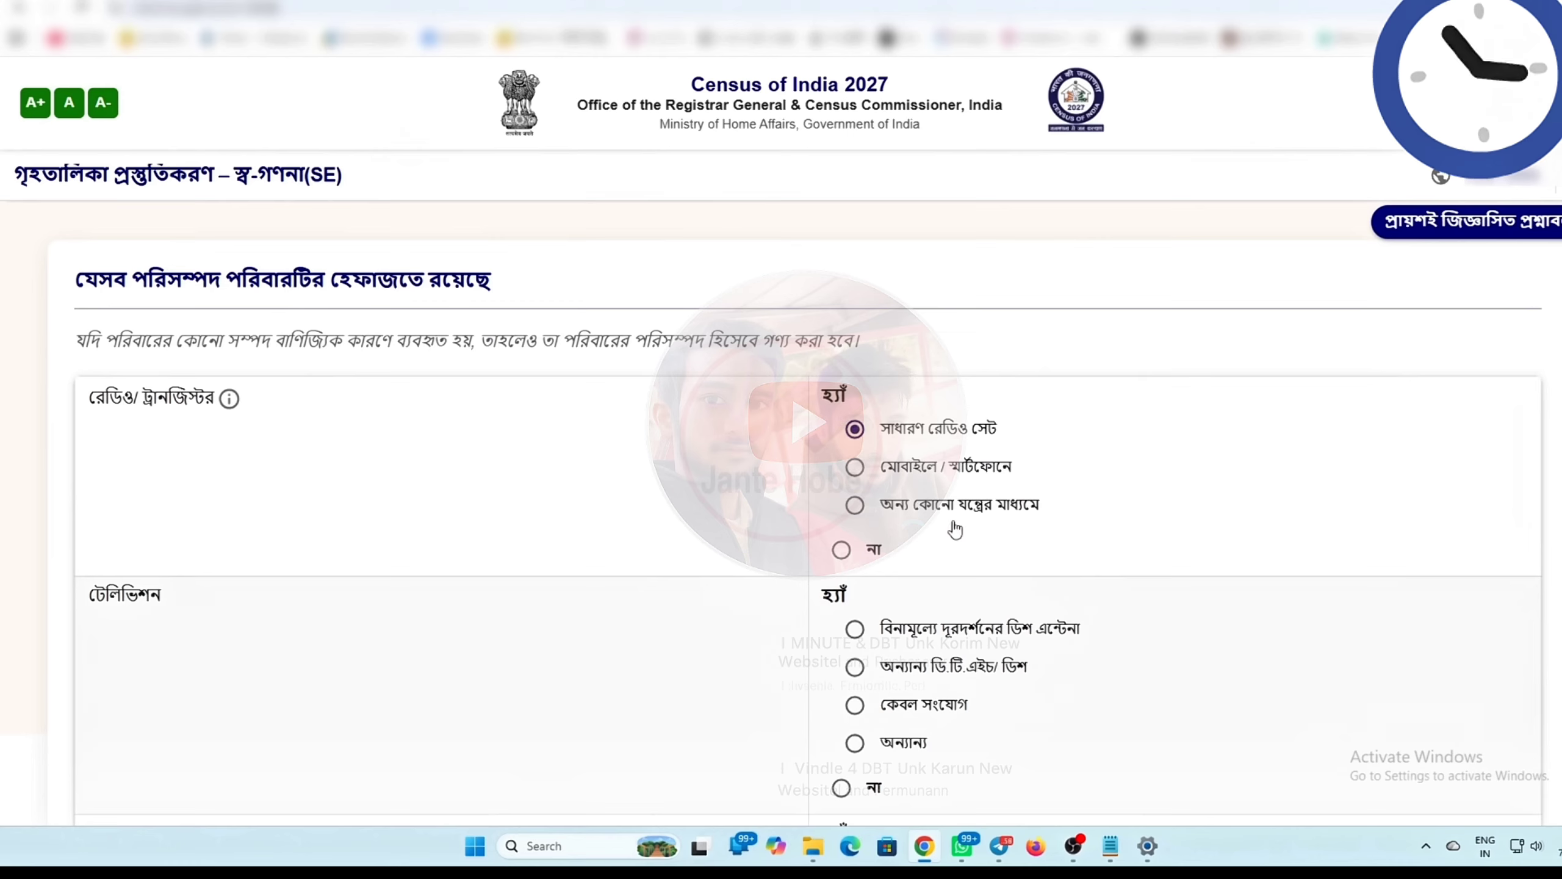
pyautogui.click(864, 516)
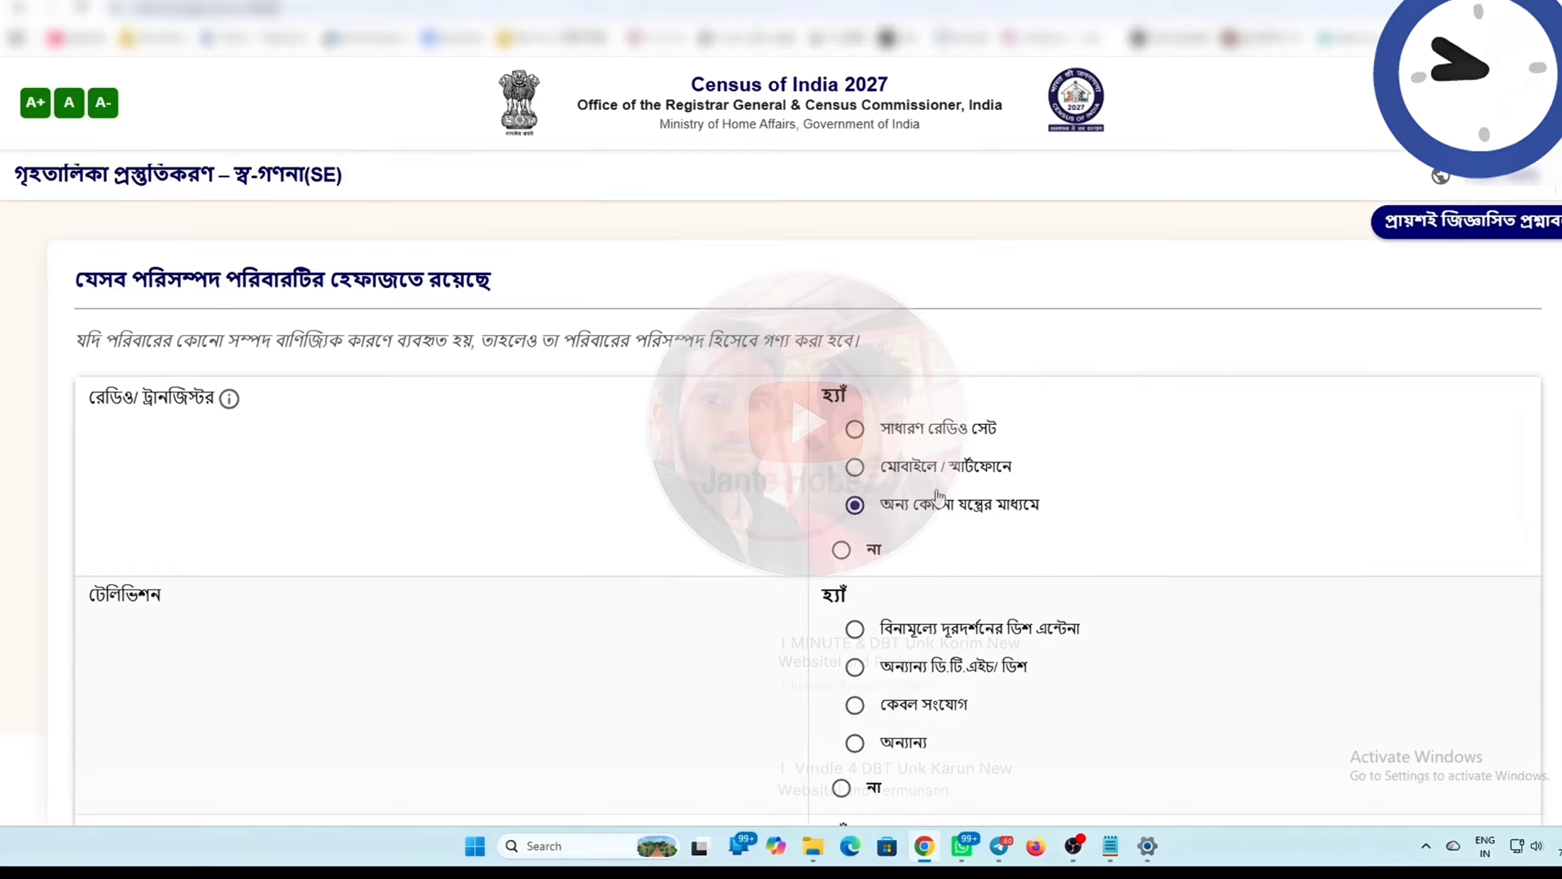
# Answer না (no) for both radio/transistor and television in the household assets section
pyautogui.click(841, 549)
pyautogui.scroll(-3, 241, 480)
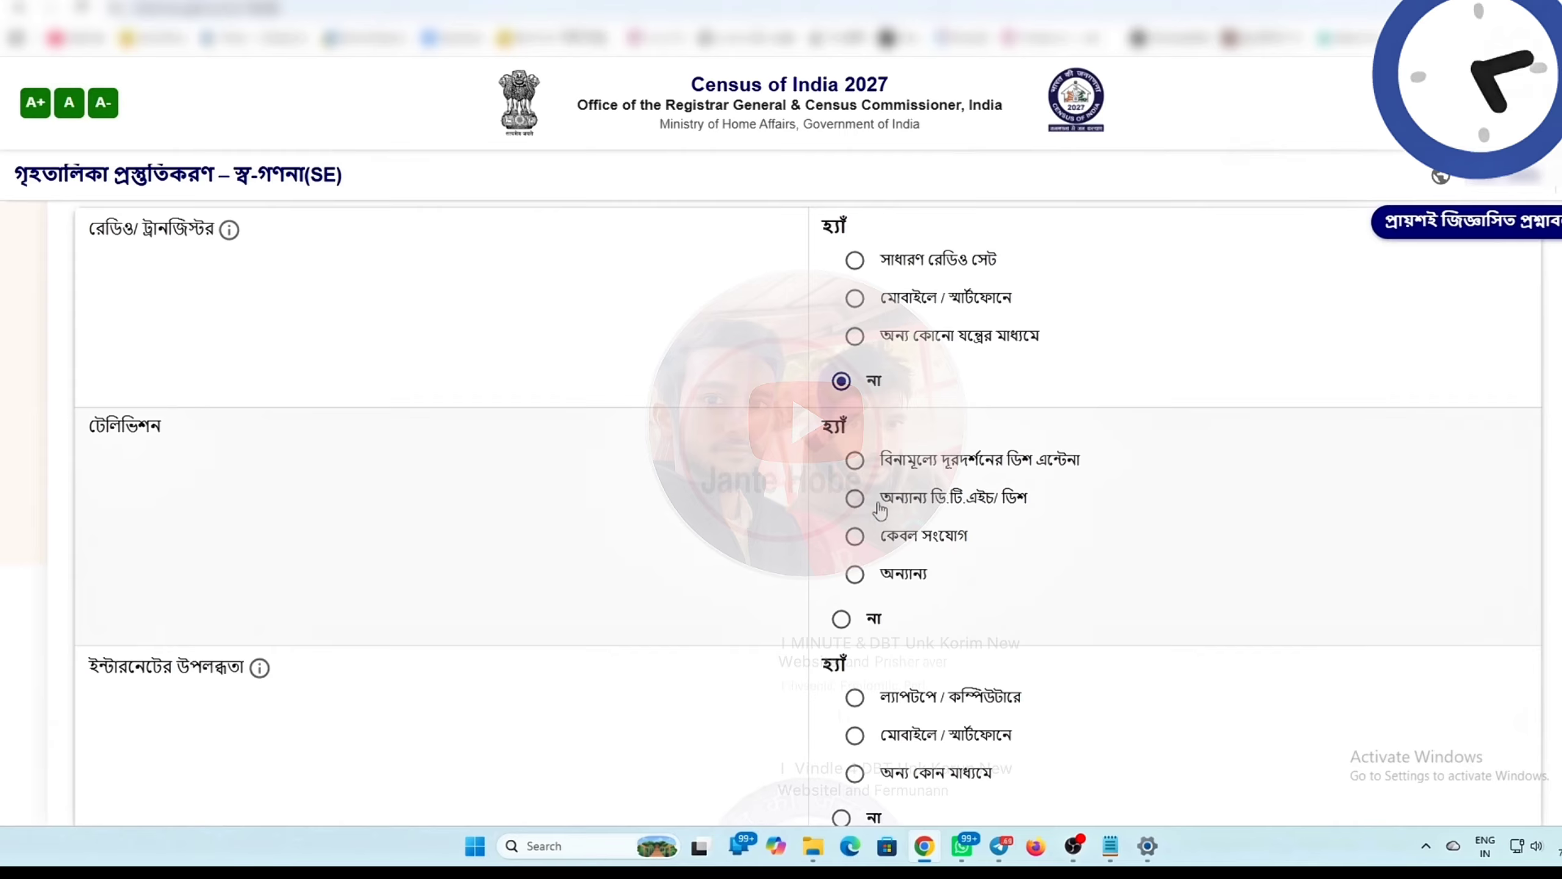
pyautogui.click(856, 503)
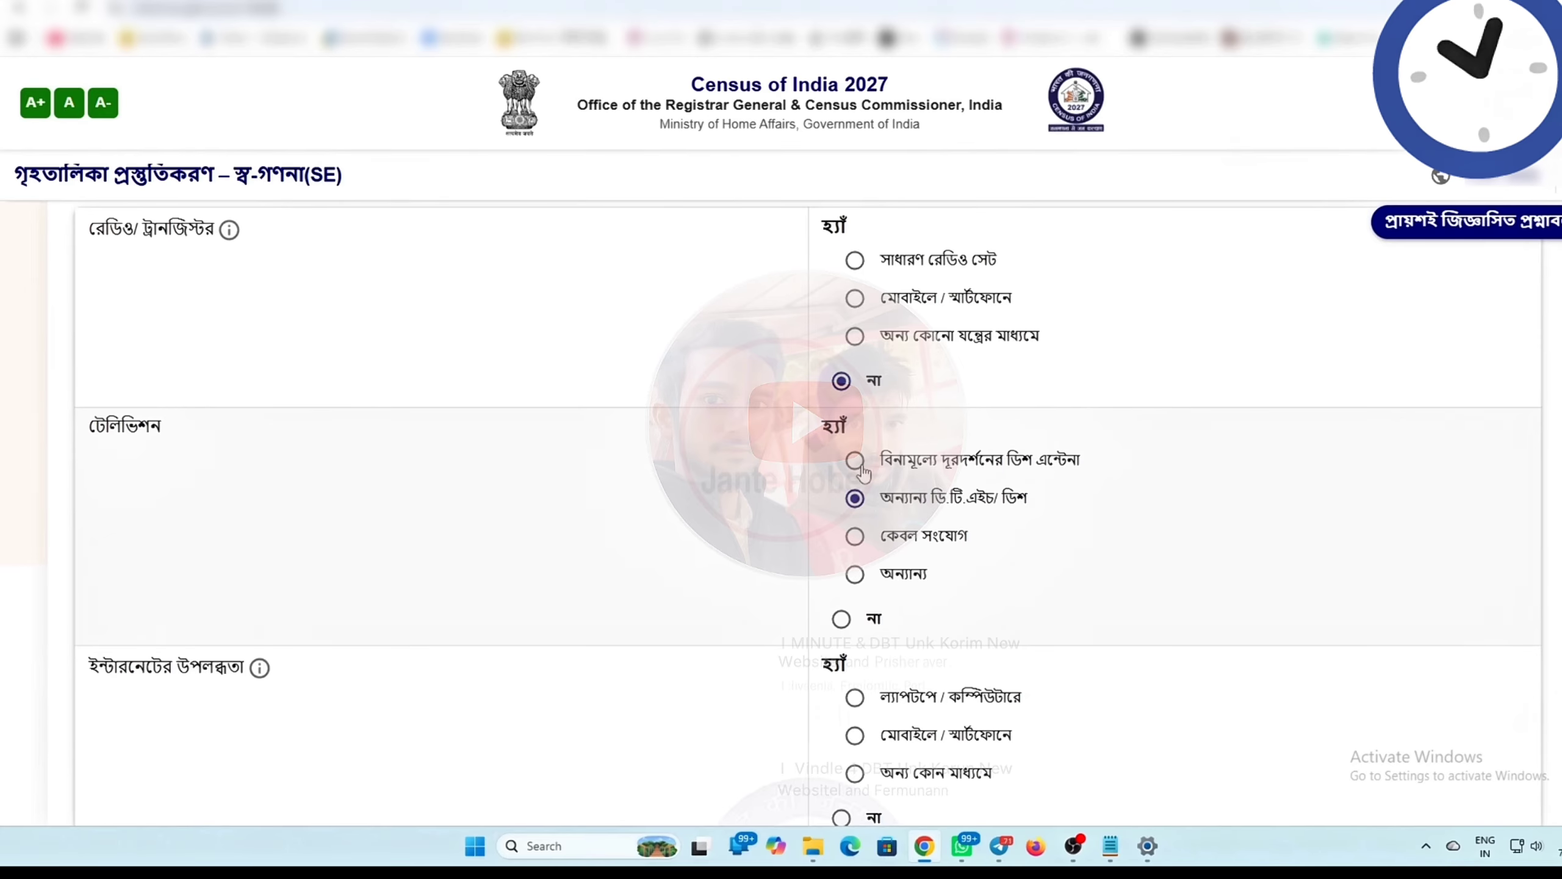
pyautogui.click(842, 619)
pyautogui.scroll(-3, 284, 500)
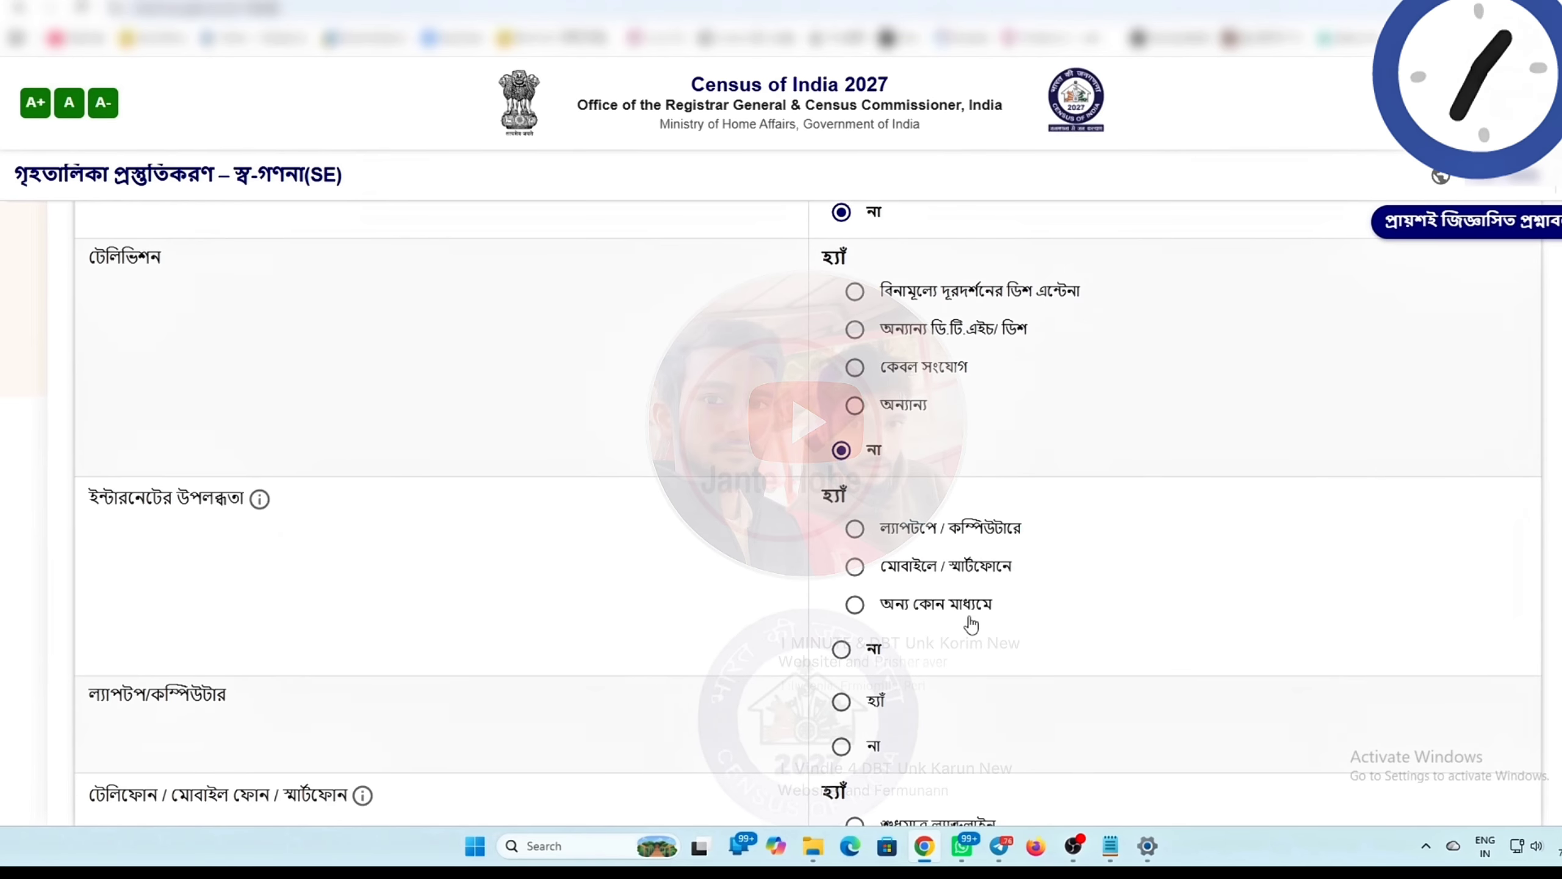
pyautogui.click(861, 567)
pyautogui.click(857, 530)
pyautogui.click(856, 605)
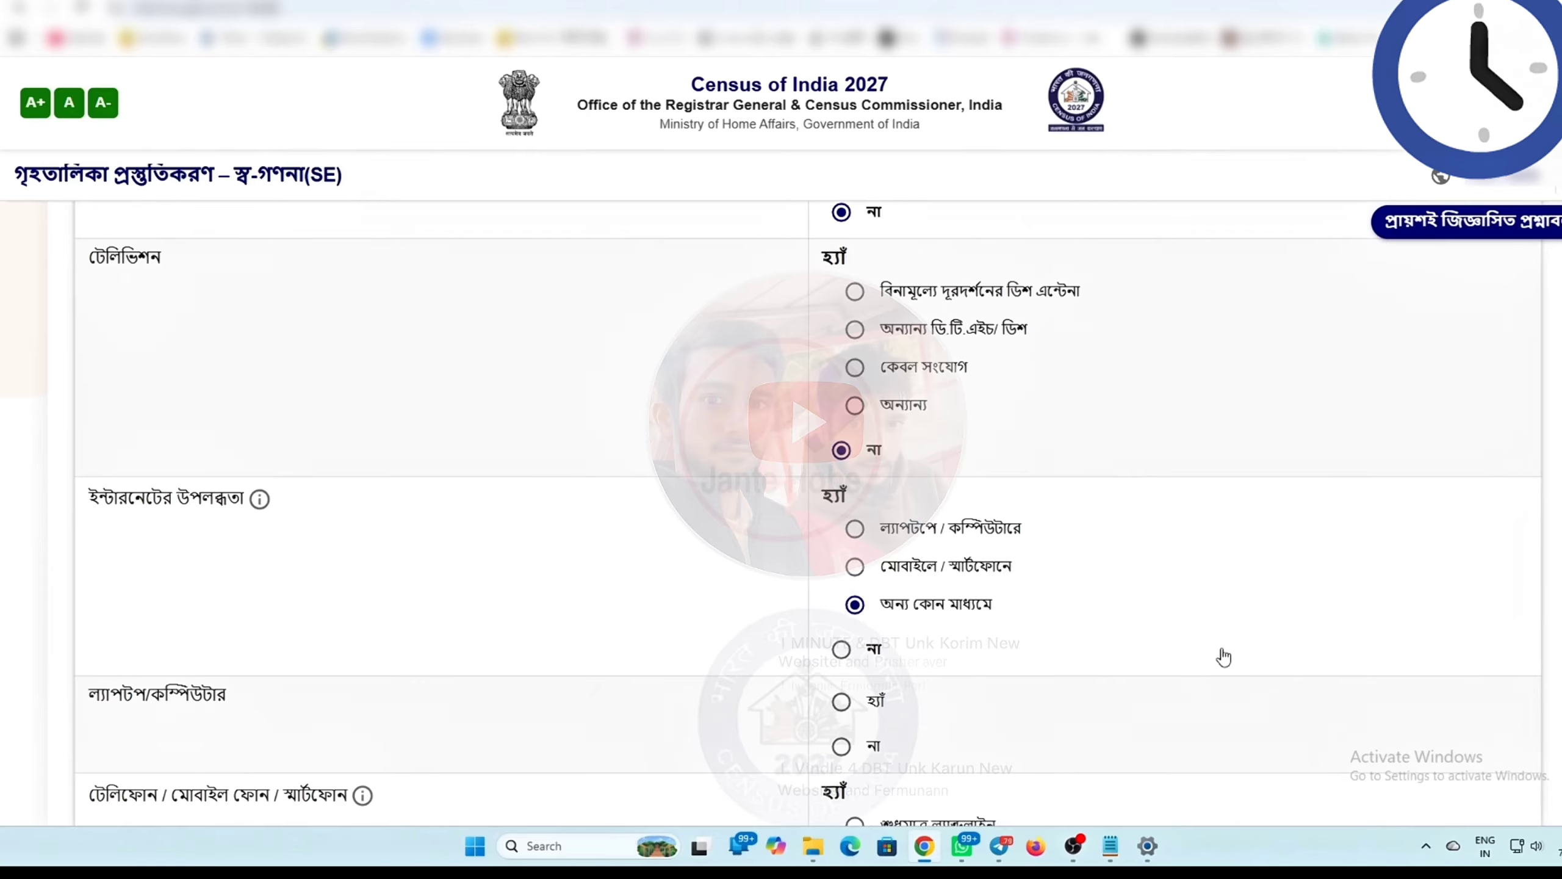
# Answer না (no) for internet access and for laptop/computer ownership
pyautogui.click(841, 649)
pyautogui.scroll(-4, 642, 636)
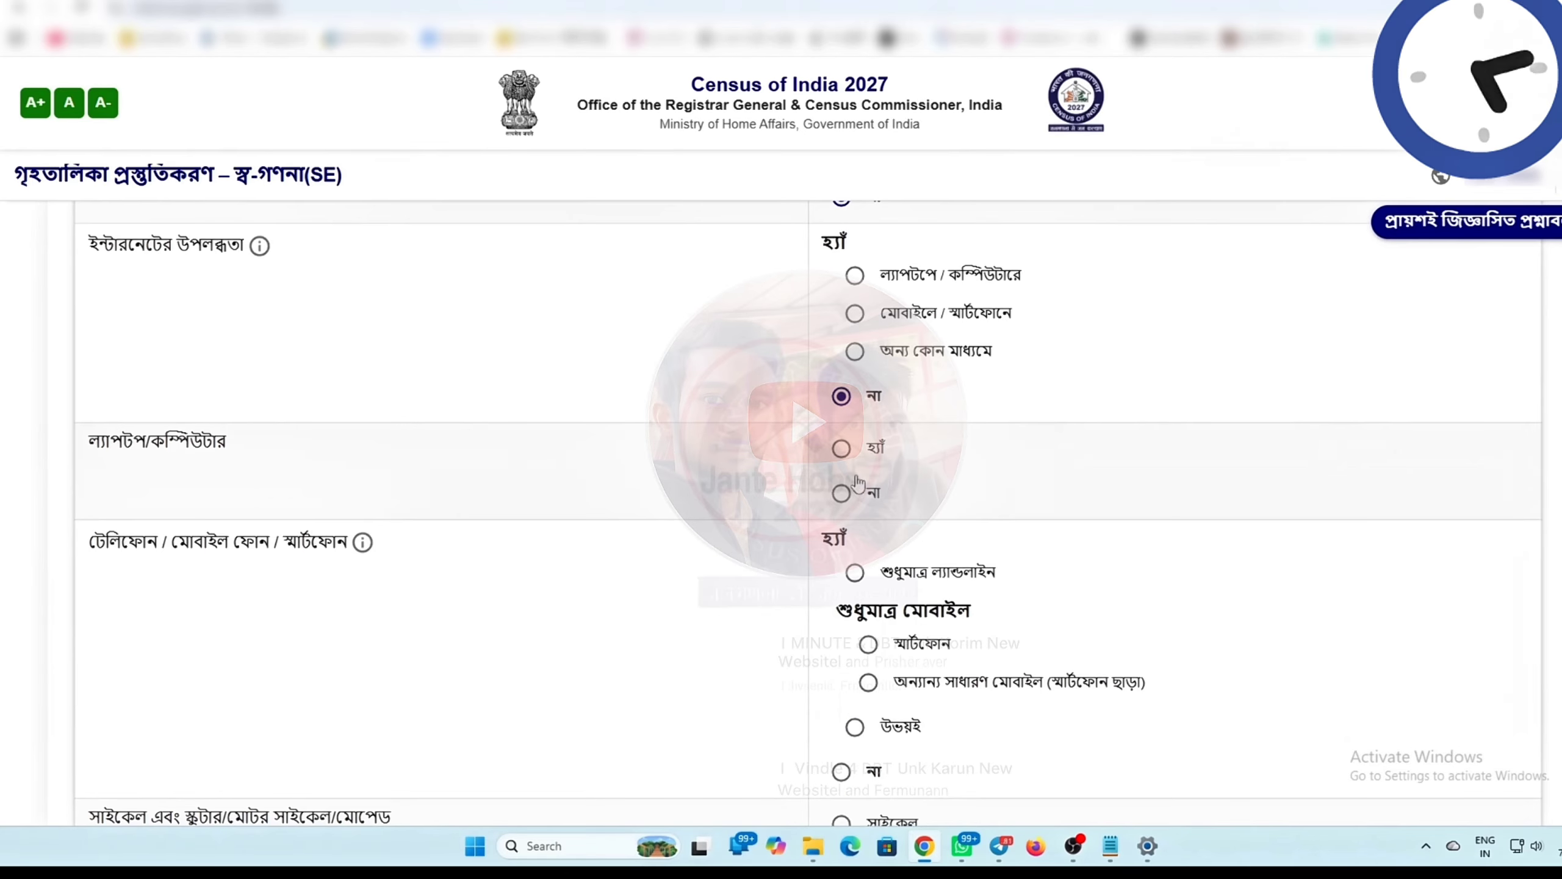
pyautogui.click(842, 496)
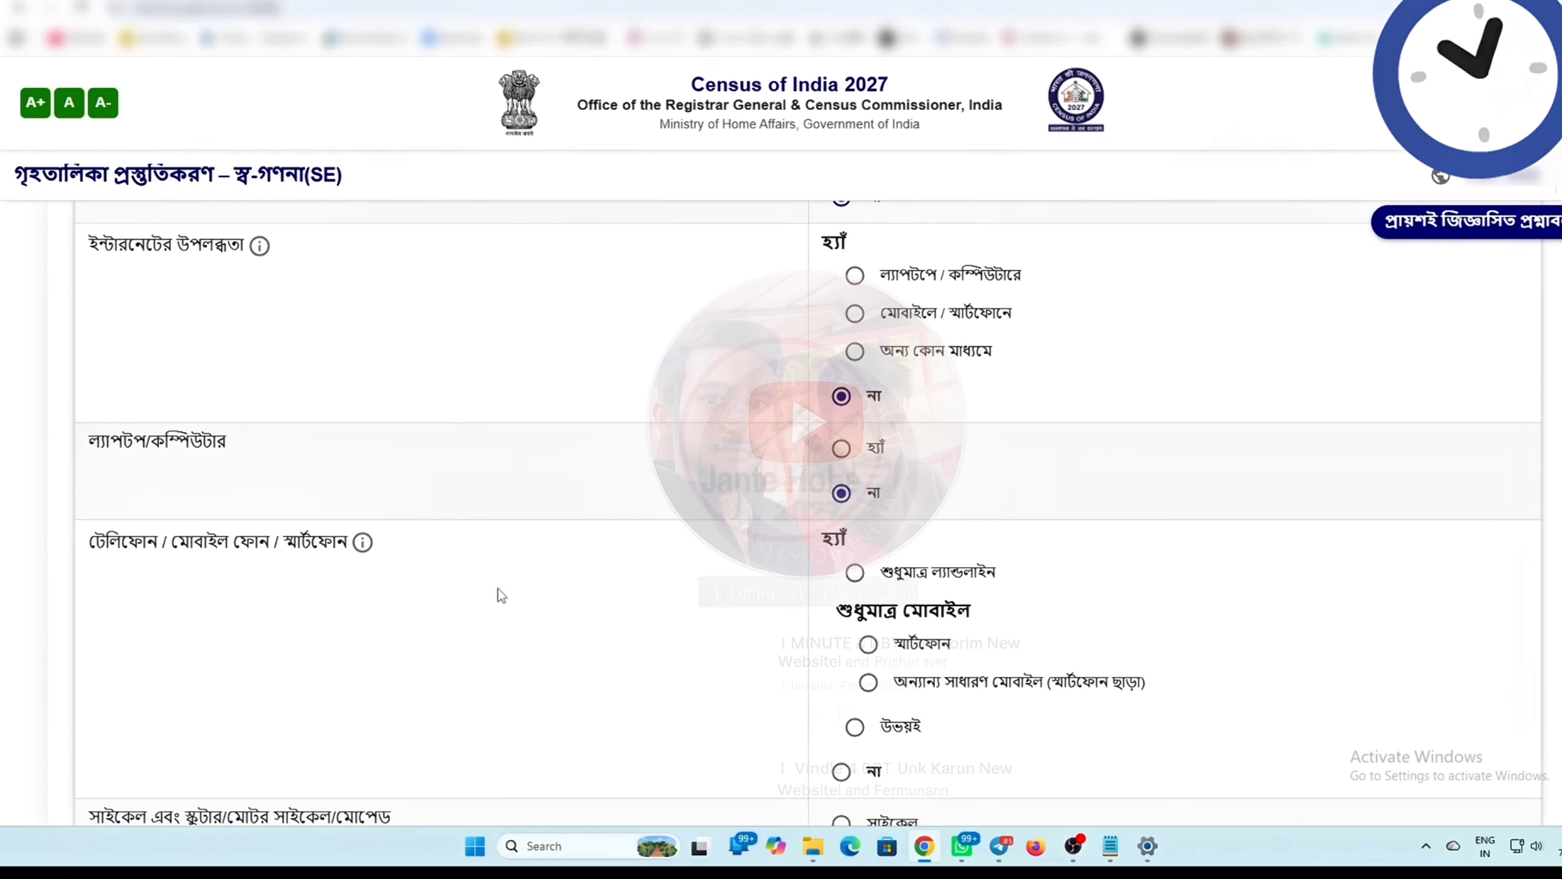
pyautogui.scroll(-1, 500, 596)
pyautogui.click(854, 490)
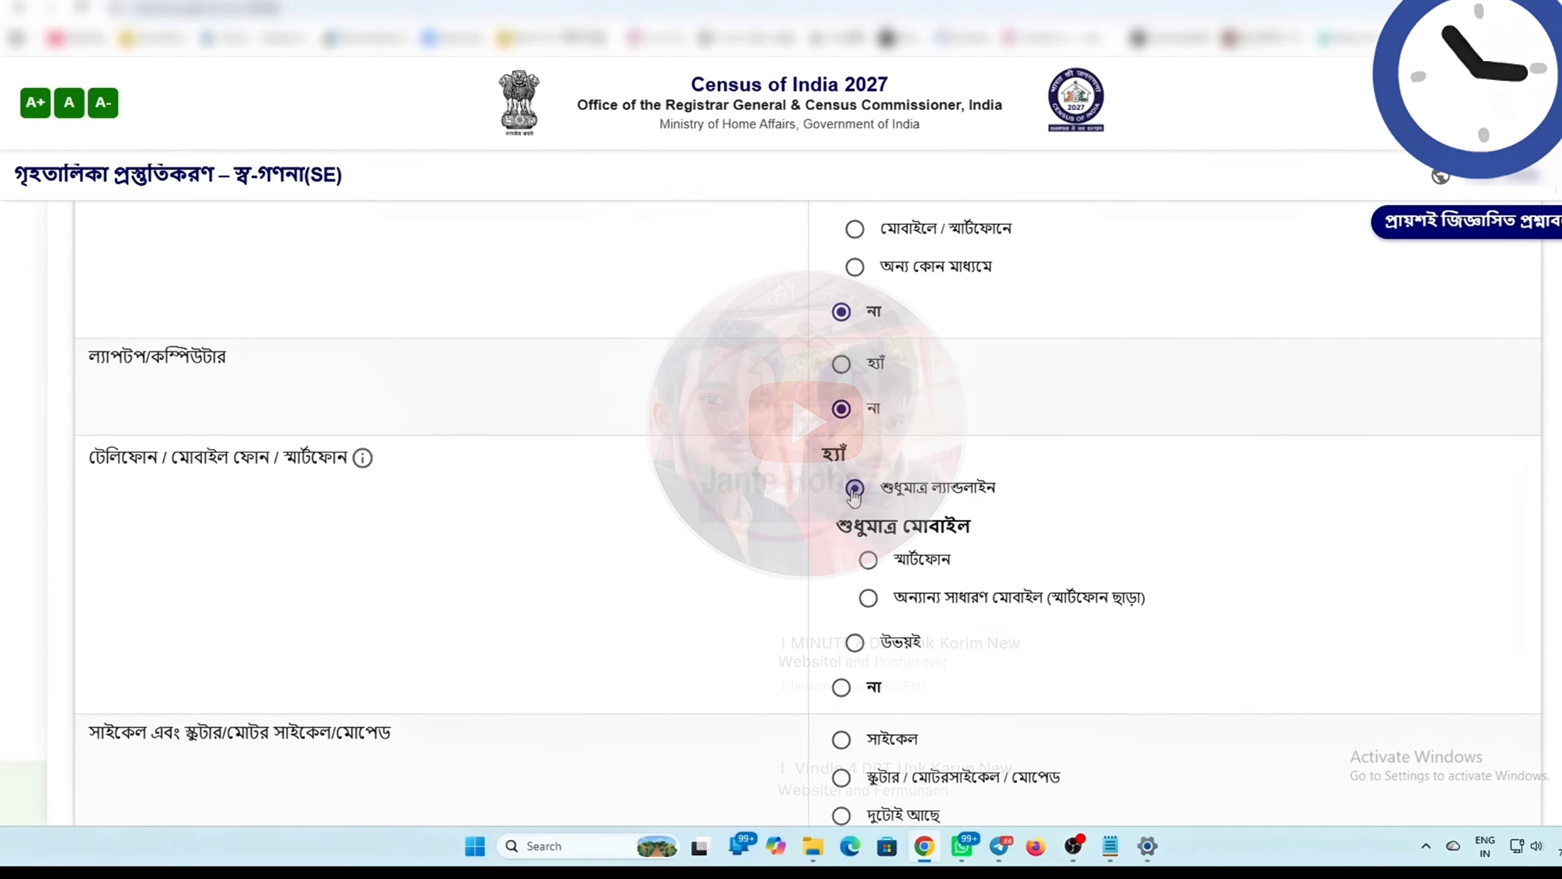
pyautogui.click(926, 565)
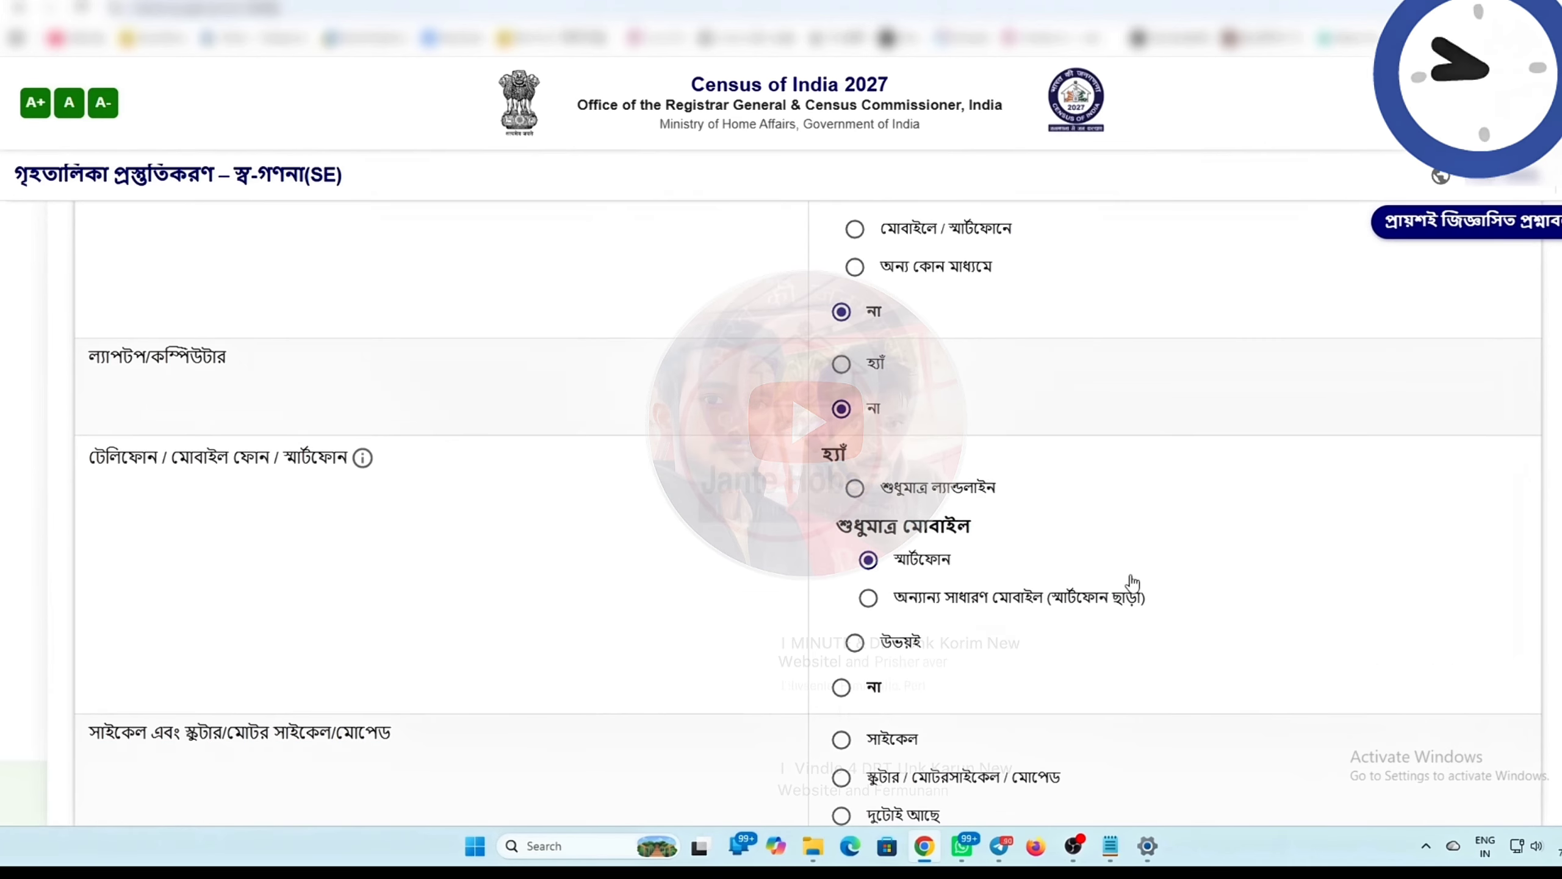
pyautogui.scroll(-1, 963, 588)
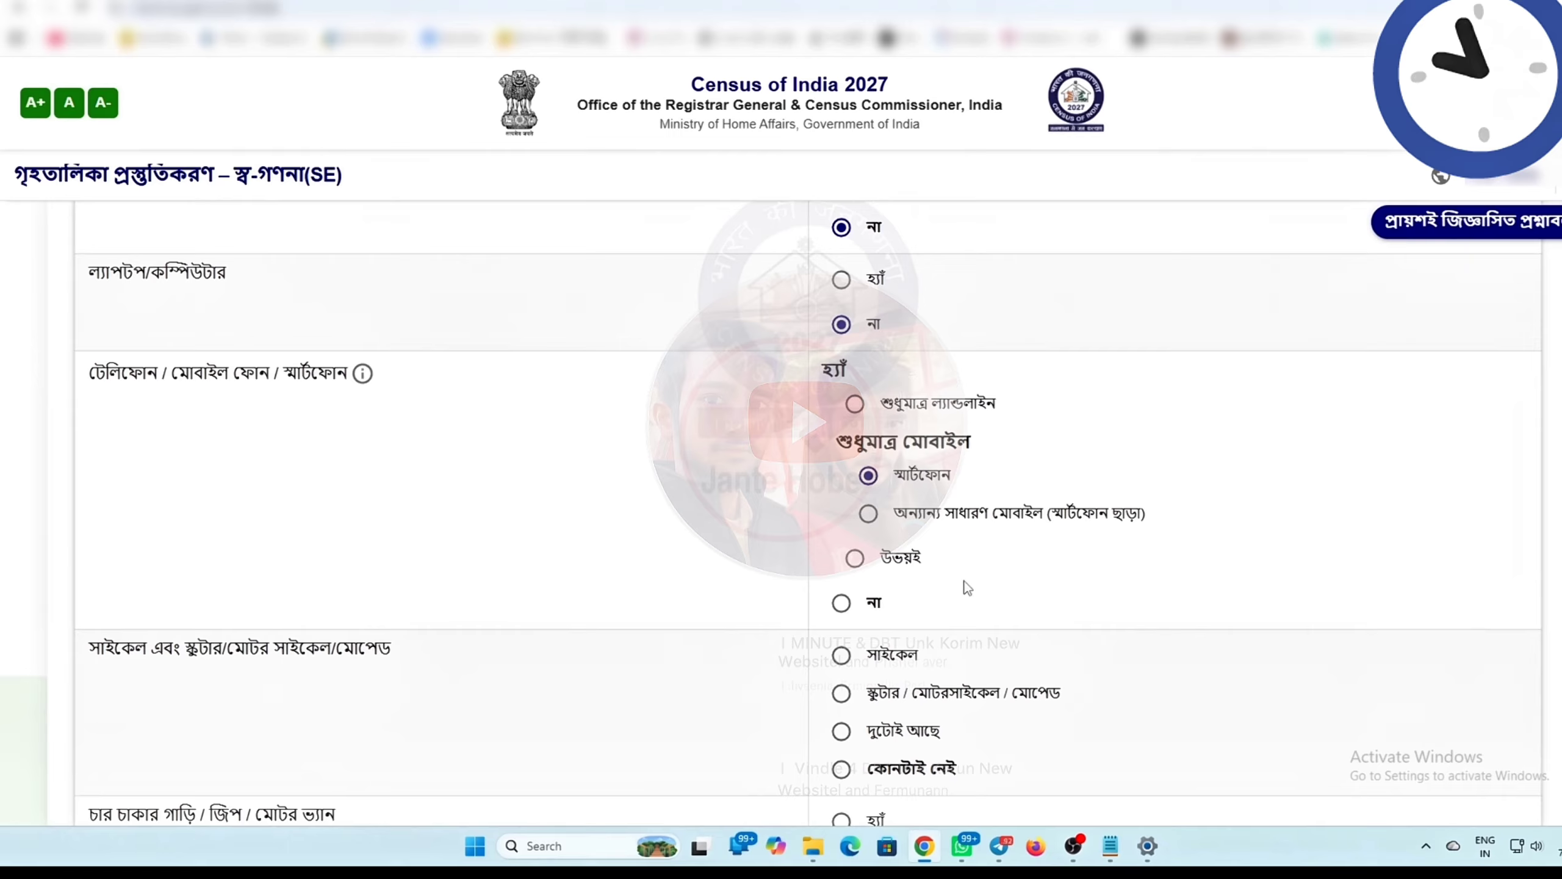
pyautogui.click(855, 558)
# Answer না (no) for telephone/mobile phone/smartphone ownership
pyautogui.click(842, 602)
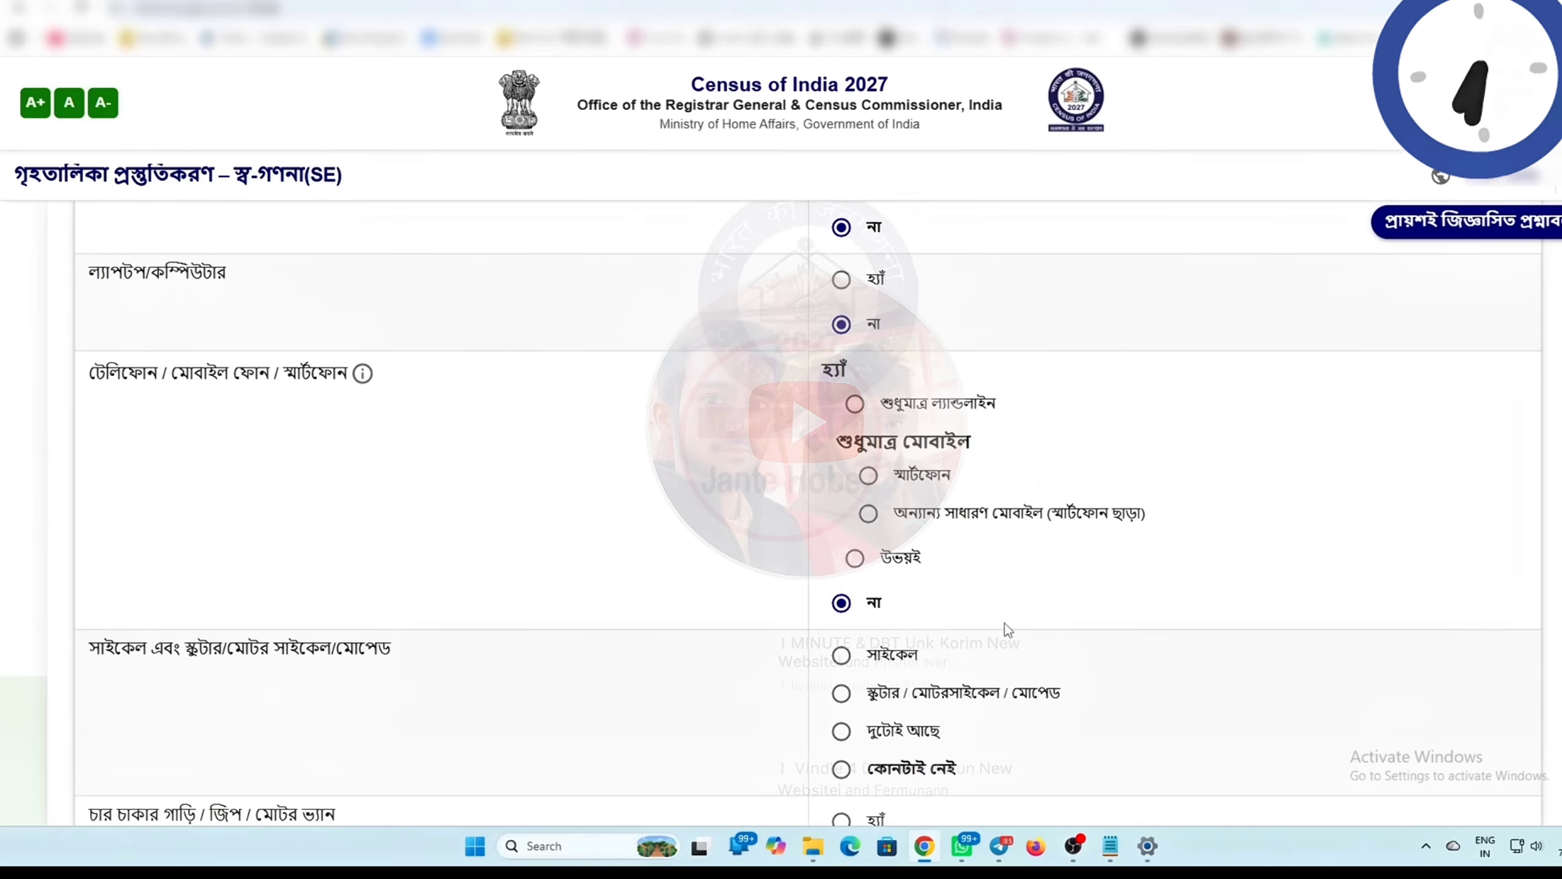
pyautogui.scroll(-4, 909, 615)
pyautogui.scroll(1, 277, 437)
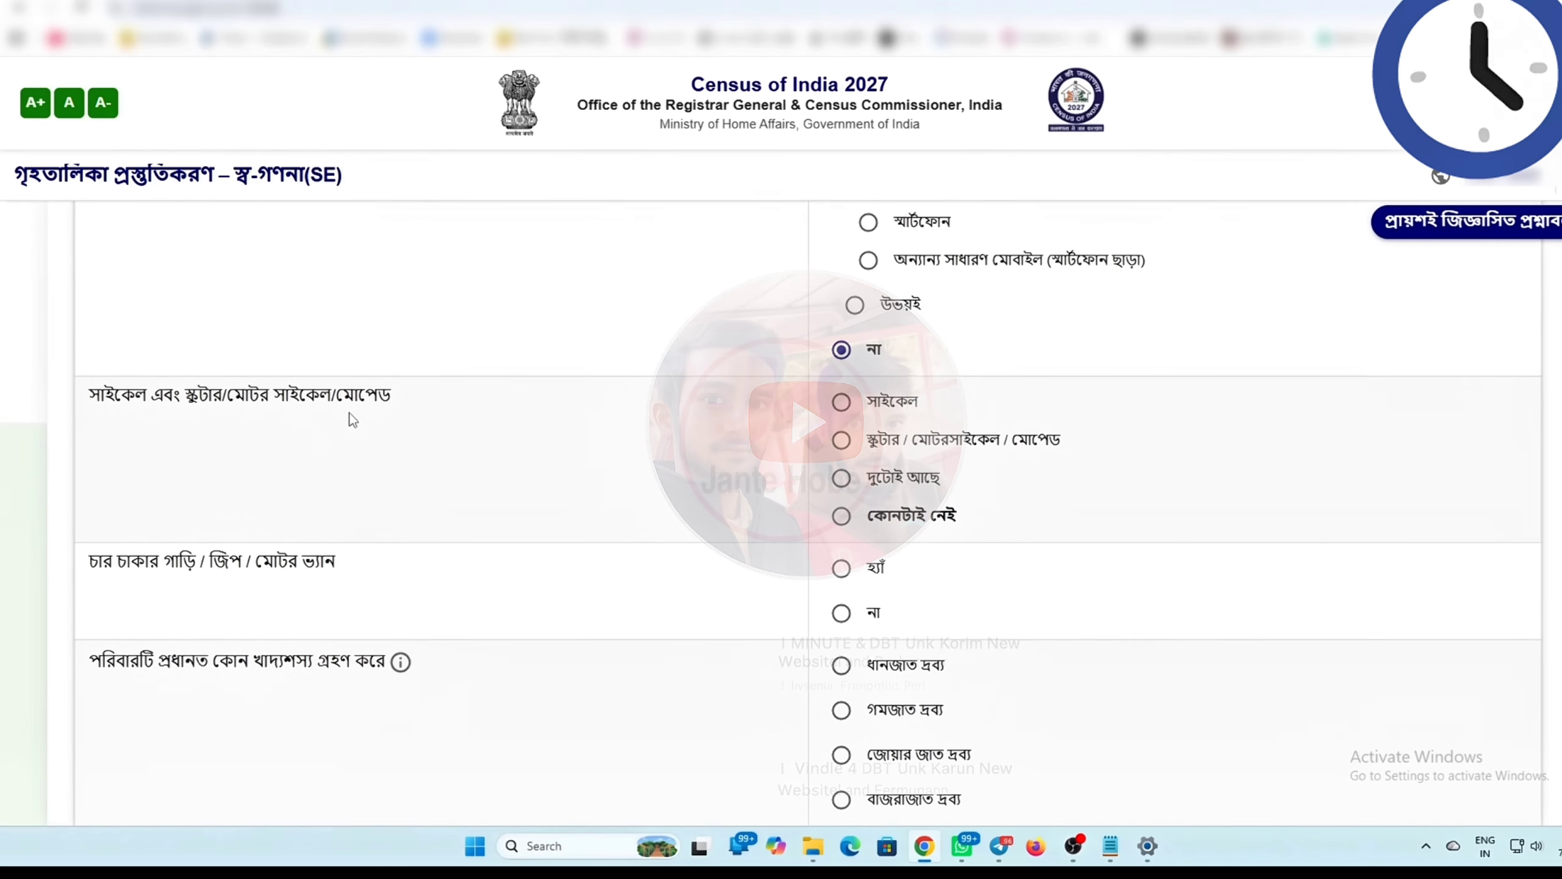
pyautogui.click(842, 404)
pyautogui.click(841, 441)
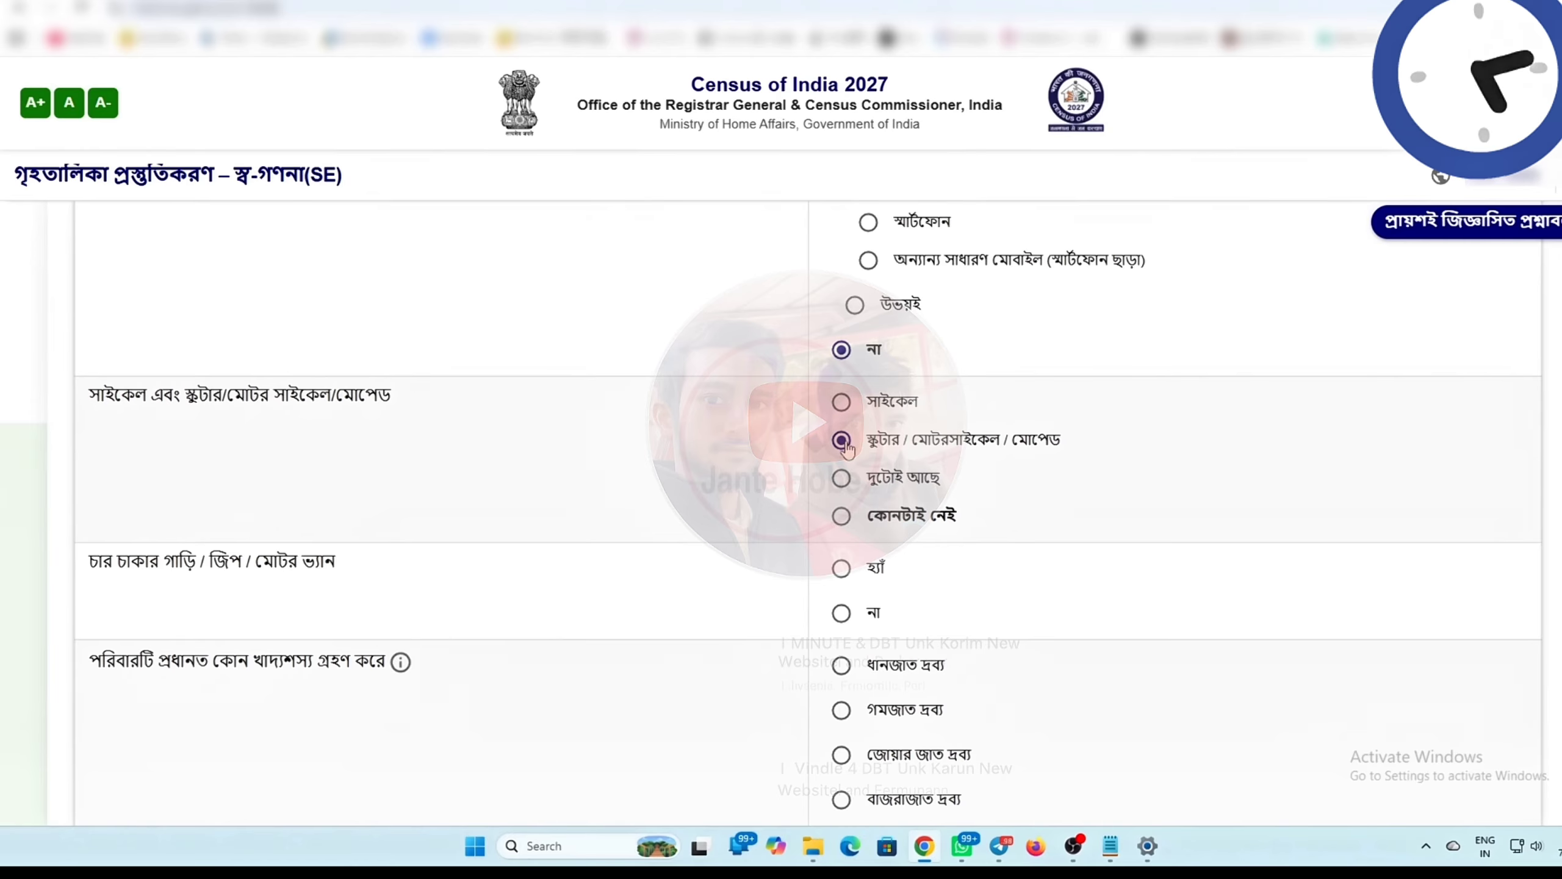
pyautogui.click(843, 480)
# Set bicycle/scooter/motorcycle ownership to কোনটাই নেই (neither) and car/jeep/van ownership to না (no)
pyautogui.click(842, 516)
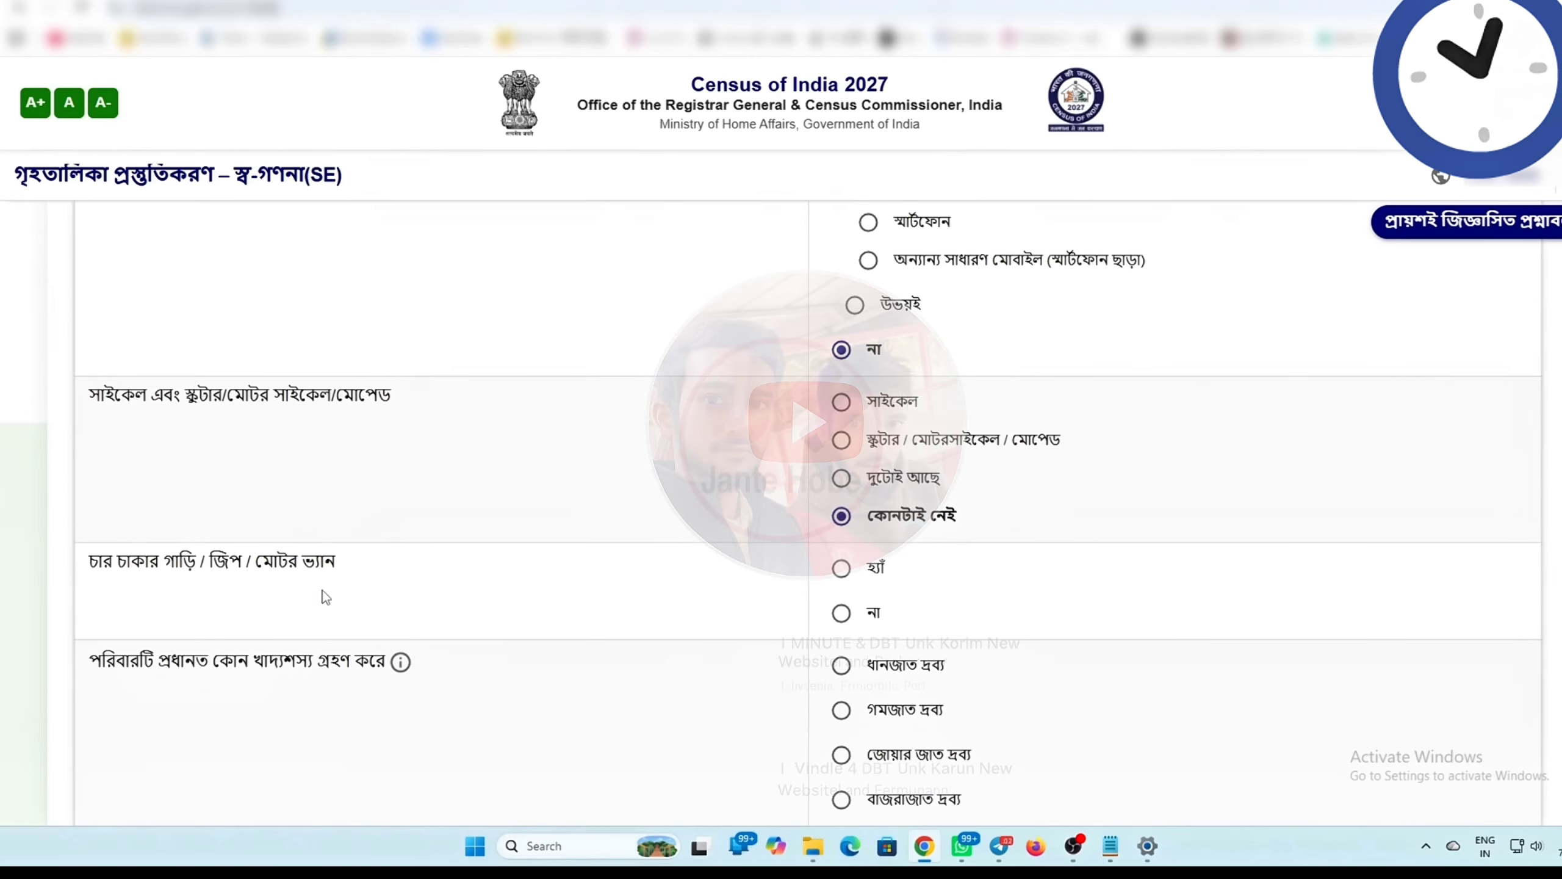
pyautogui.click(842, 613)
# Set the household's main cereal to ধানজাত দ্রব্য (rice products), then save the assets section and confirm proceeding to the preview
pyautogui.scroll(-2, 593, 632)
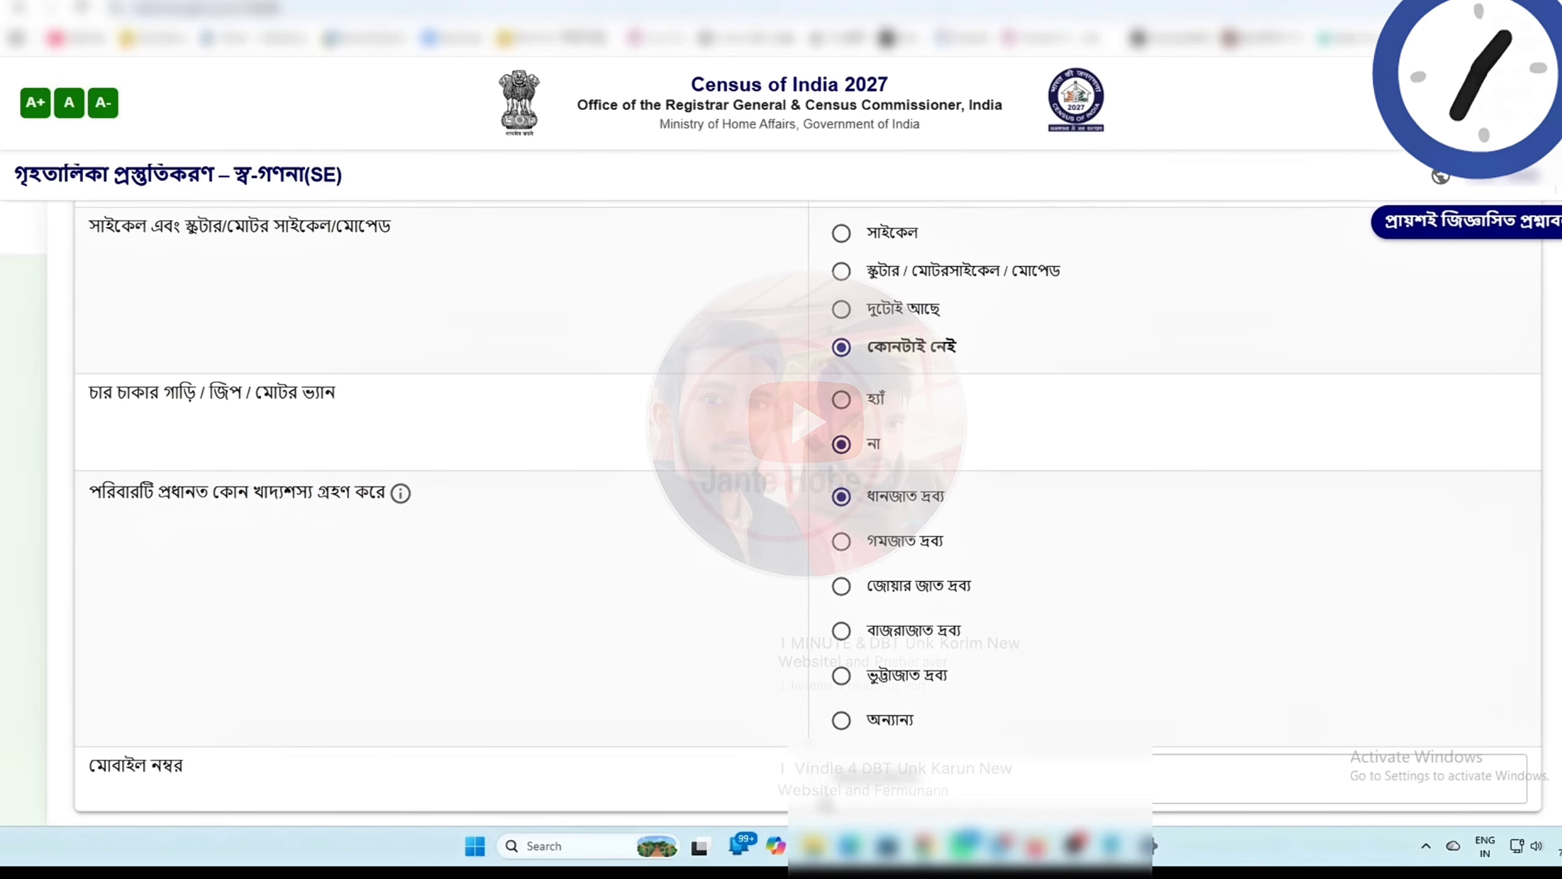
pyautogui.scroll(-2, 1418, 734)
pyautogui.click(1417, 735)
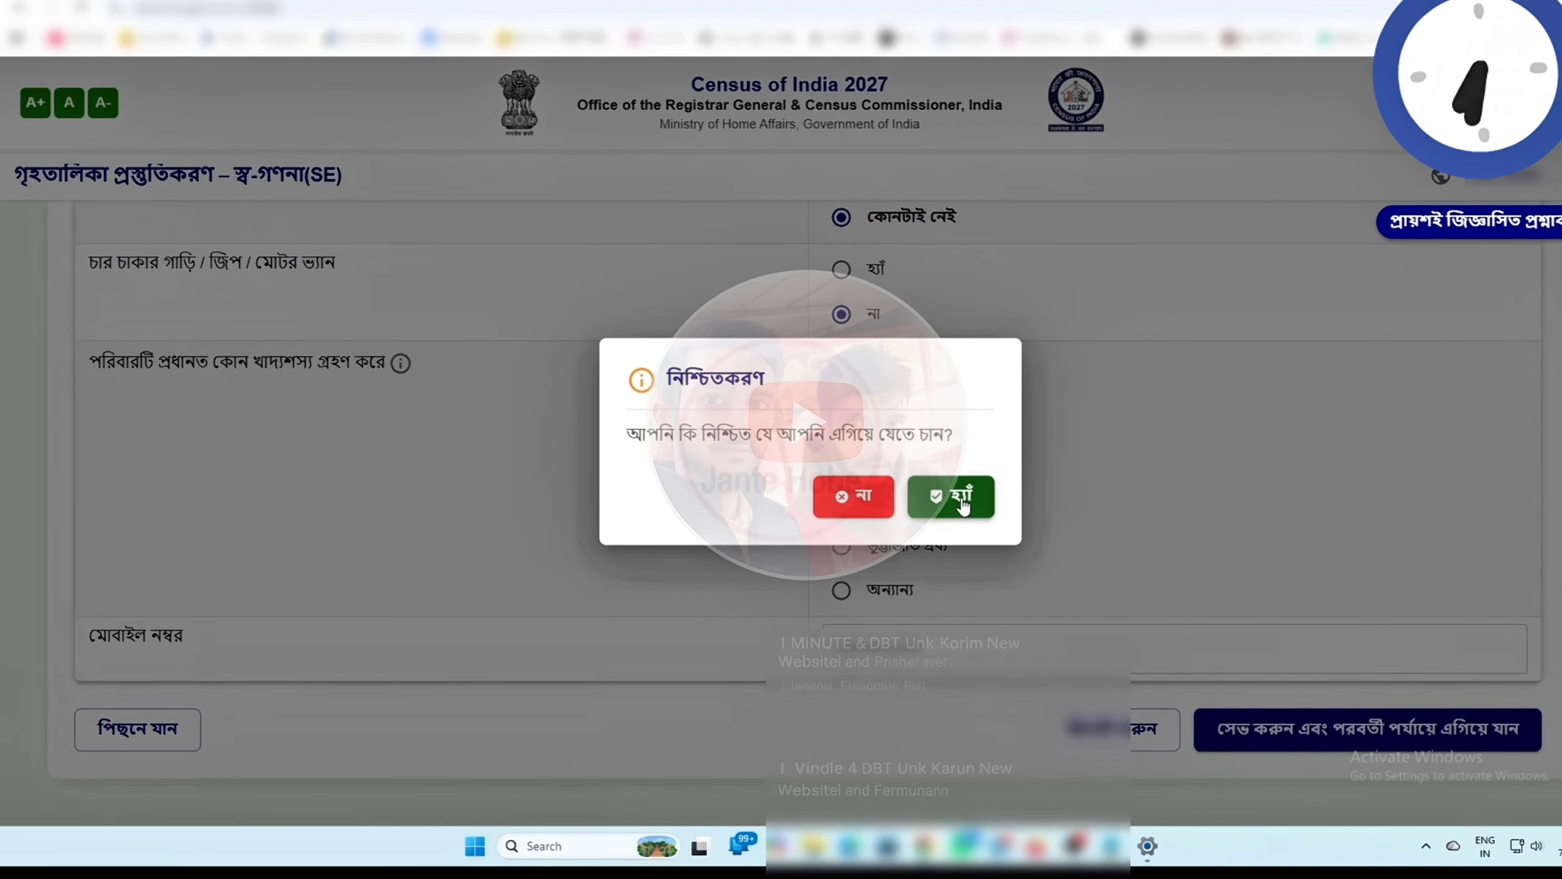
pyautogui.click(962, 498)
# Review the completed house, household and asset answers in the preview, through to the end of the summary
pyautogui.scroll(-15, 962, 499)
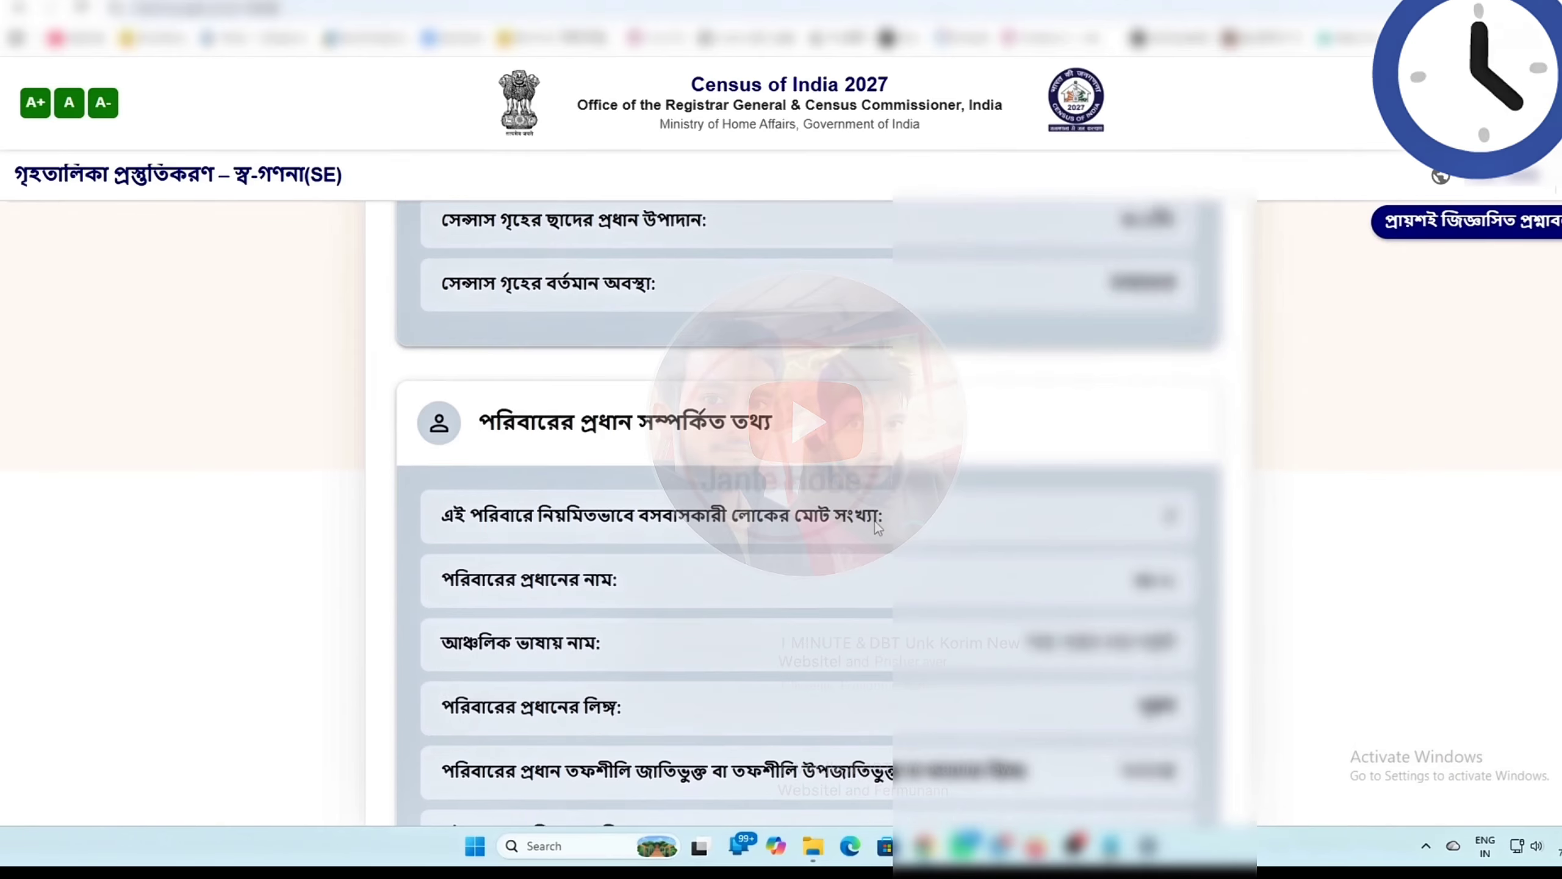
pyautogui.scroll(-8, 806, 492)
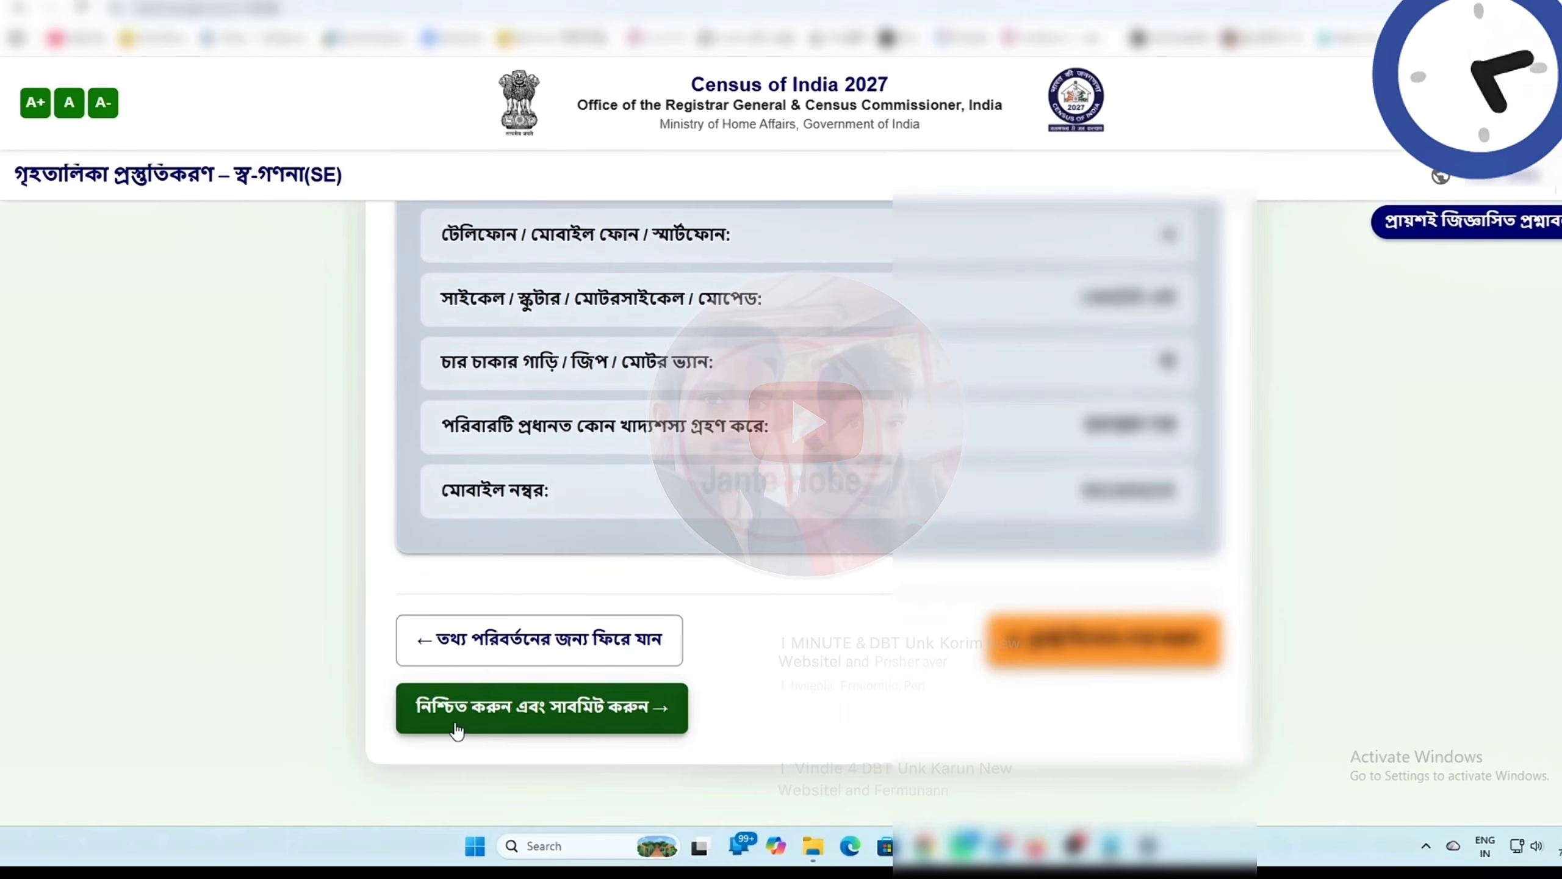